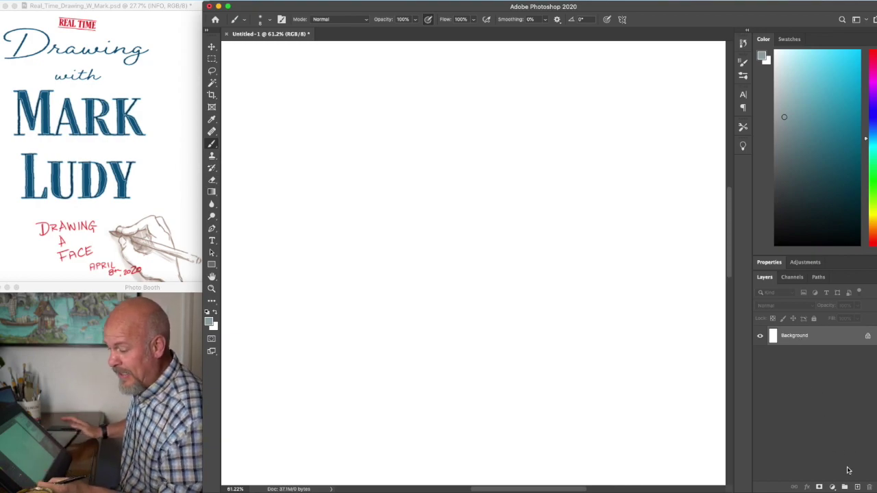
Add a new layer above the background and name it TOP INK LAYER.
click(857, 487)
double_click(794, 335)
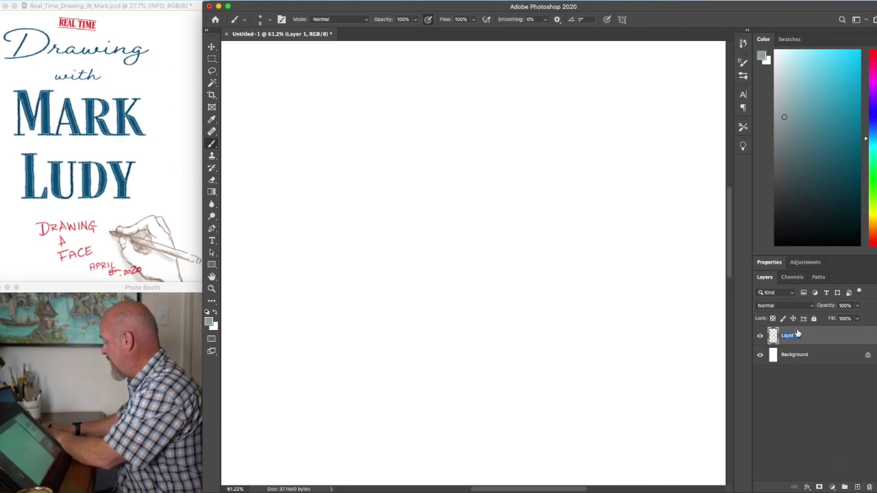
text(TOP INK LAYER)
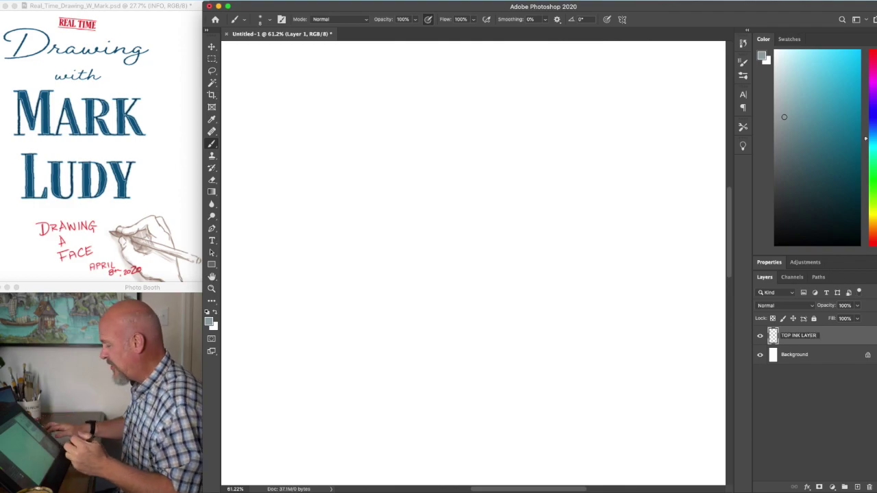
key(Return)
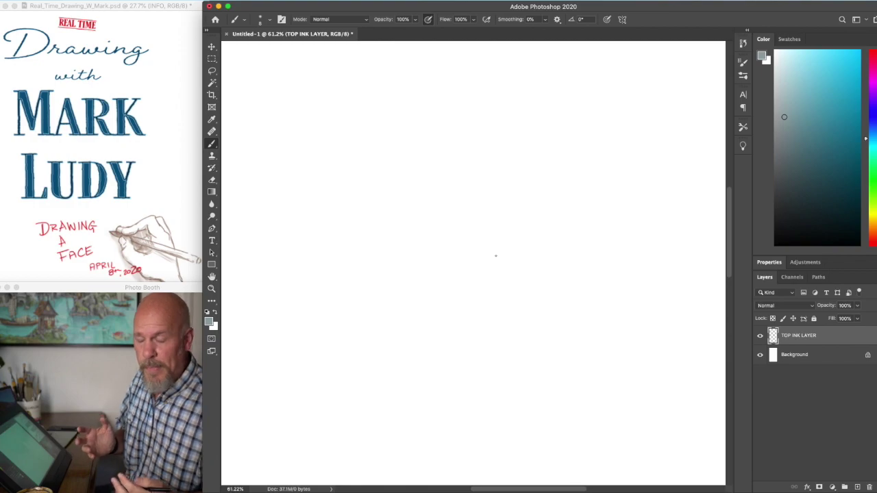
Sketch a large rounded head outline with loose overlapping strokes, including the jaw, the chin and a short shoulder line.
mouse_move(381, 193)
mouse_down()
mouse_move(405, 136)
mouse_move(397, 148)
mouse_move(391, 156)
mouse_move(441, 106)
mouse_move(435, 113)
mouse_move(505, 112)
mouse_move(573, 161)
mouse_move(578, 235)
mouse_move(569, 264)
mouse_up()
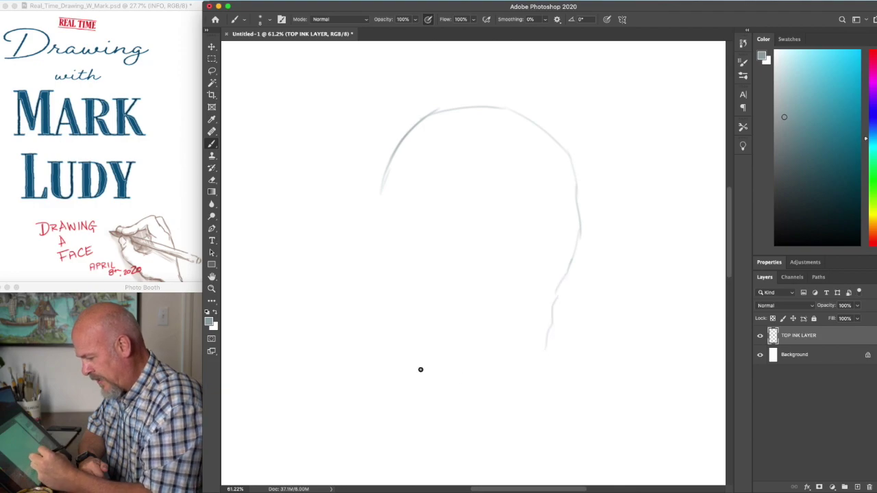
mouse_move(442, 354)
mouse_down()
mouse_move(498, 372)
mouse_move(516, 357)
mouse_up()
mouse_move(450, 392)
mouse_down()
mouse_move(514, 384)
mouse_move(489, 384)
mouse_move(547, 359)
mouse_move(555, 336)
mouse_up()
mouse_move(524, 378)
mouse_down()
mouse_move(443, 388)
mouse_move(379, 327)
mouse_move(356, 270)
mouse_move(392, 131)
mouse_move(453, 86)
mouse_move(518, 78)
mouse_move(561, 126)
mouse_move(562, 276)
mouse_up()
mouse_move(364, 303)
mouse_down()
mouse_move(399, 356)
mouse_move(417, 365)
mouse_move(506, 378)
mouse_move(543, 364)
mouse_up()
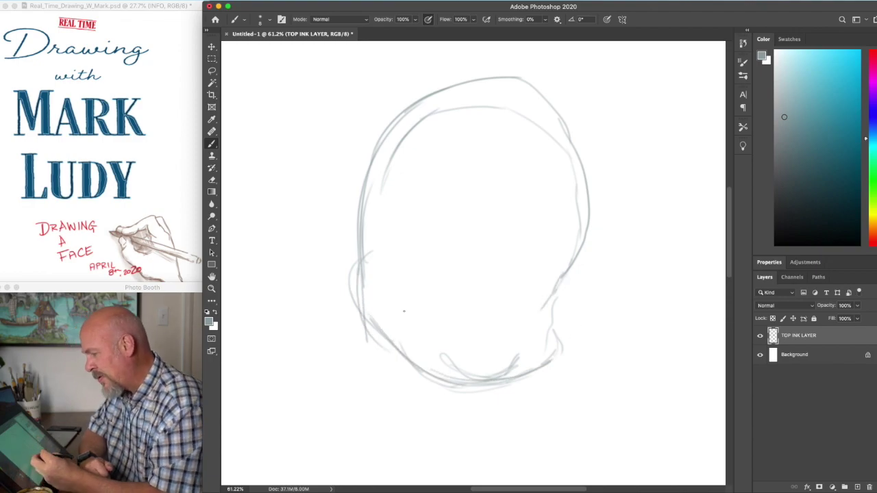
mouse_move(354, 295)
mouse_down()
mouse_move(357, 333)
mouse_move(359, 222)
mouse_move(372, 291)
mouse_up()
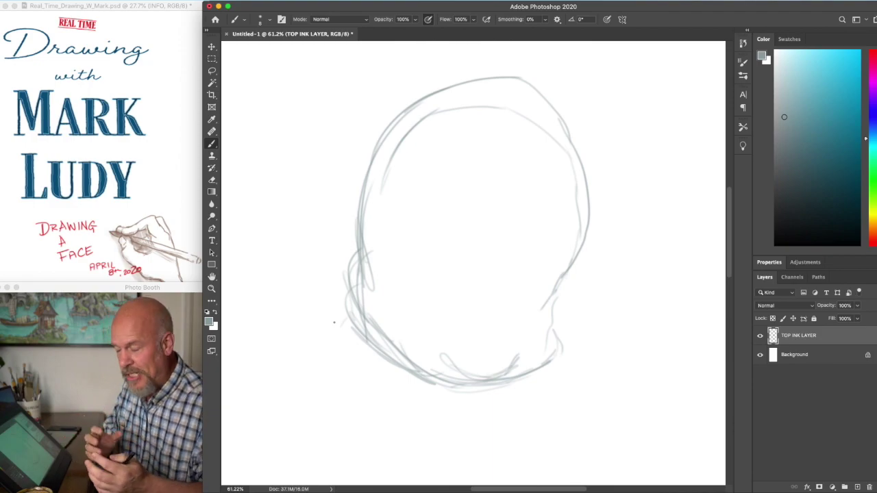
drag(325, 320, 303, 350)
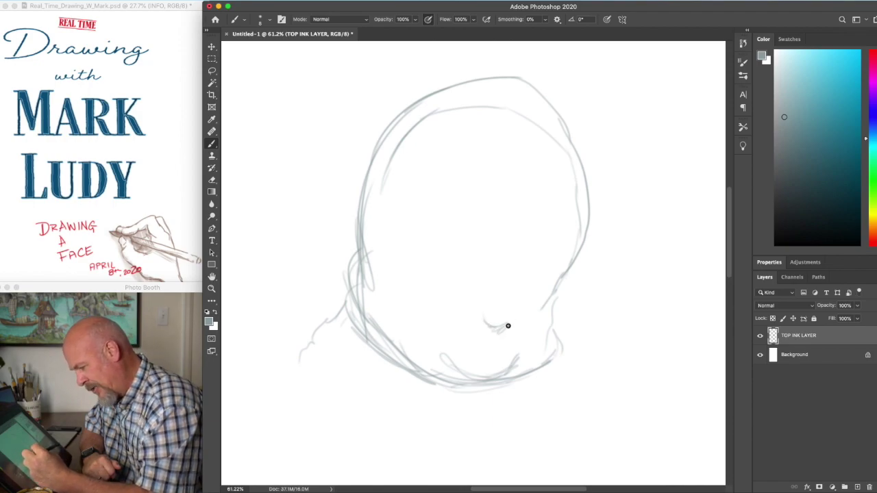
Sketch a large bulbous nose on the face and an ear on each side of the head.
mouse_move(495, 327)
mouse_down()
mouse_move(519, 296)
mouse_move(516, 321)
mouse_move(520, 303)
mouse_move(522, 255)
mouse_move(505, 241)
mouse_up()
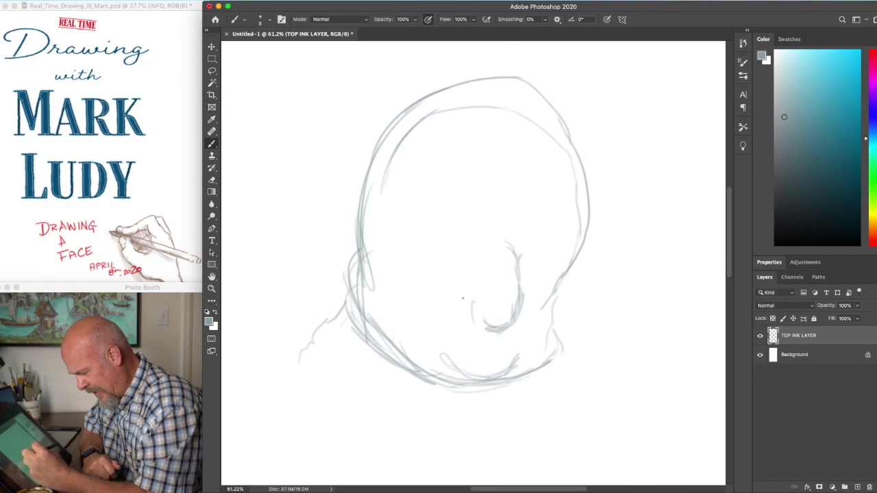
mouse_move(462, 298)
mouse_down()
mouse_move(466, 318)
mouse_move(486, 328)
mouse_up()
mouse_move(351, 189)
mouse_down()
mouse_move(367, 212)
mouse_move(344, 191)
mouse_move(326, 200)
mouse_move(318, 235)
mouse_move(350, 268)
mouse_move(319, 209)
mouse_move(319, 221)
mouse_move(323, 189)
mouse_move(352, 189)
mouse_move(358, 225)
mouse_move(326, 214)
mouse_move(353, 283)
mouse_move(341, 315)
mouse_up()
mouse_move(587, 211)
mouse_down()
mouse_move(595, 232)
mouse_move(558, 305)
mouse_up()
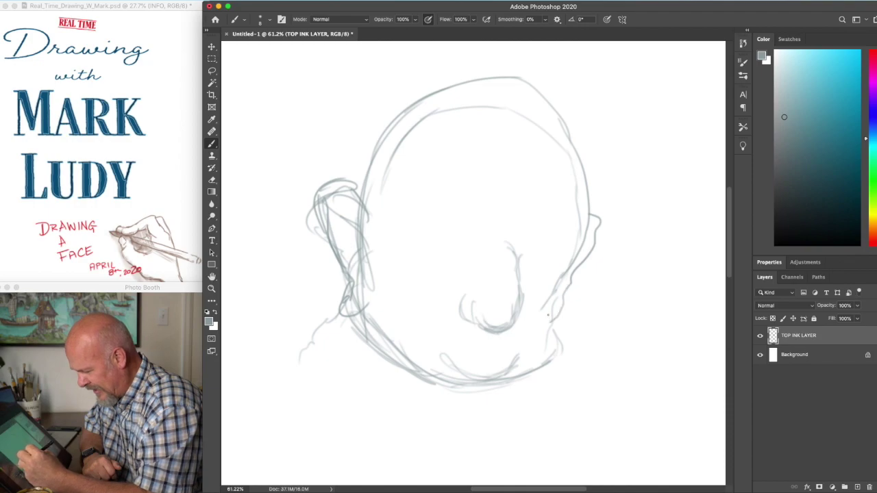
Sketch arched eyebrows and rough eye shapes above the nose on both sides of the face.
drag(447, 212, 454, 199)
drag(422, 225, 463, 204)
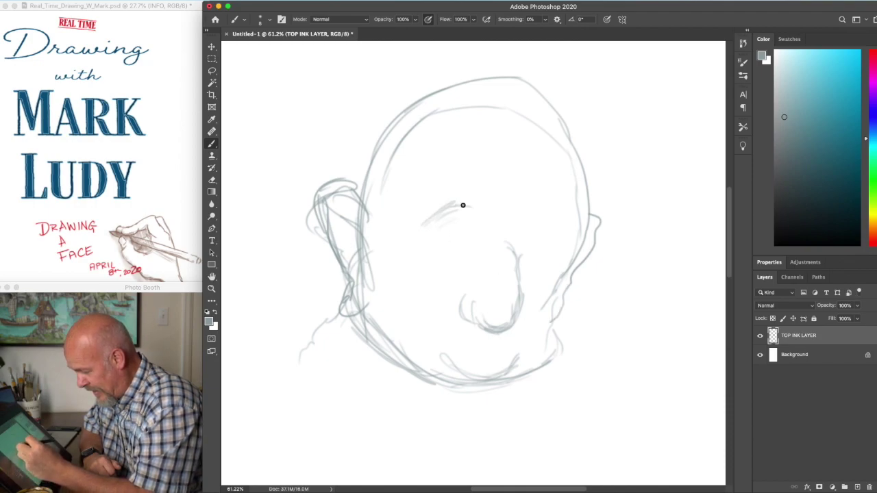
mouse_move(554, 243)
mouse_down()
mouse_move(515, 250)
mouse_move(533, 233)
mouse_up()
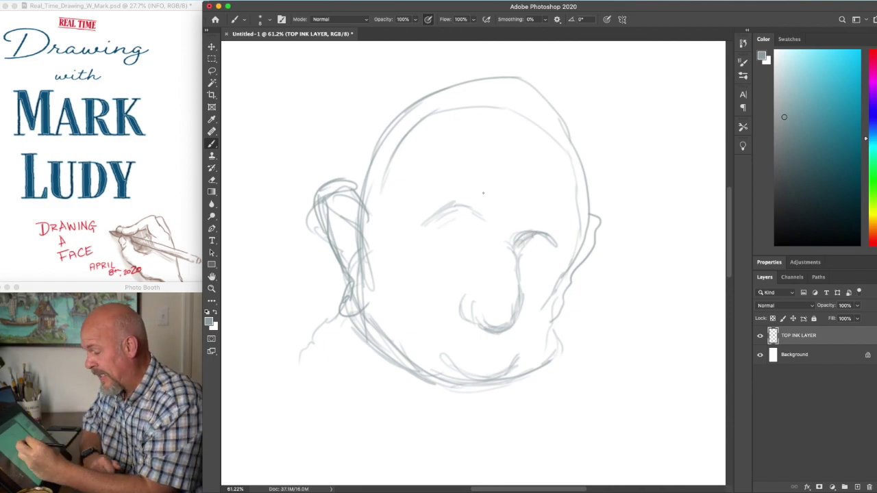
drag(450, 237, 474, 239)
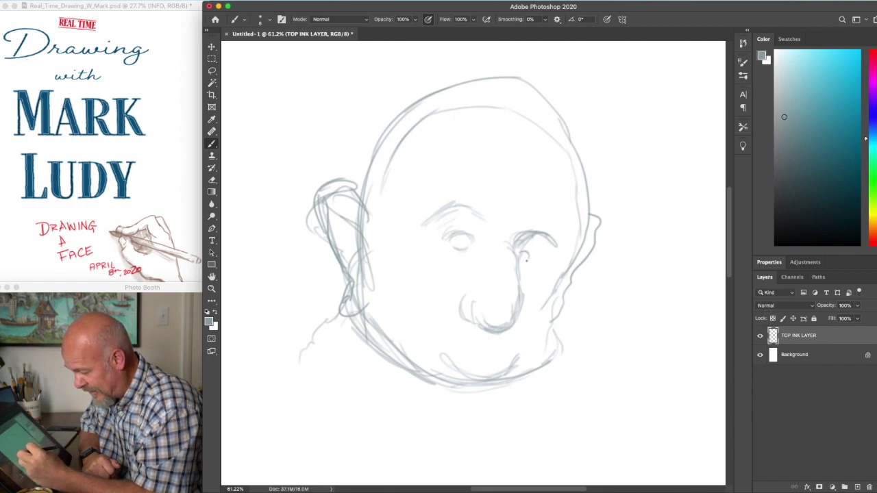
Sketch the cheek folds beside the nose and a wide mouth line across the lower face.
mouse_move(451, 310)
mouse_down()
mouse_move(398, 353)
mouse_move(449, 353)
mouse_move(480, 340)
mouse_move(555, 359)
mouse_up()
drag(522, 317, 541, 352)
mouse_move(518, 324)
mouse_down()
mouse_move(545, 358)
mouse_move(571, 365)
mouse_up()
drag(361, 366, 449, 350)
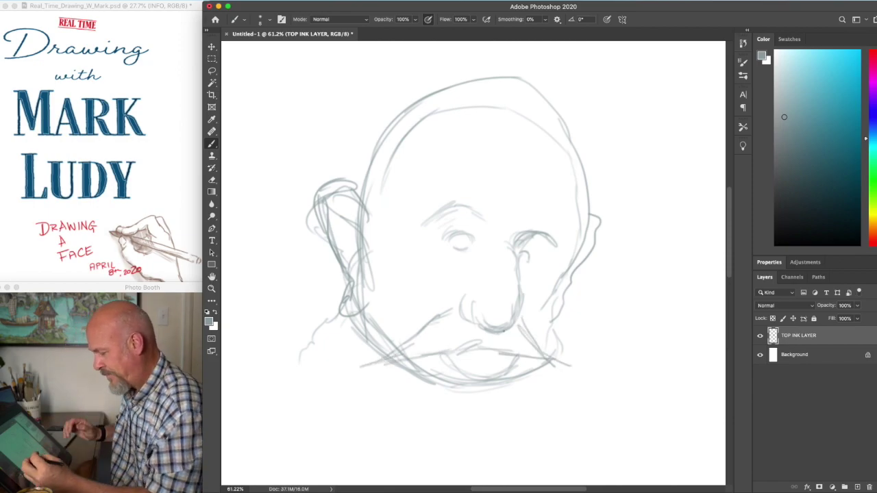
Refine the sketched eyes with heavy lids and bags, and strengthen the nose contour and the left eyebrow.
scroll(493, 261, up, 5)
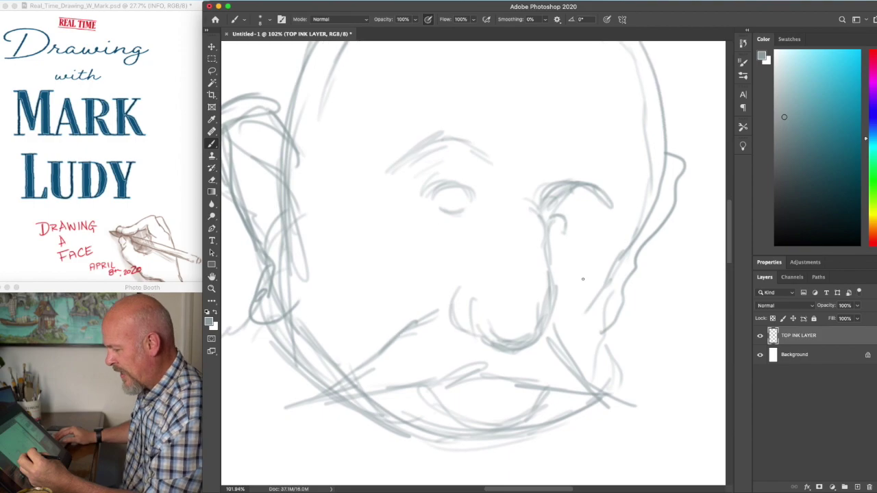
scroll(583, 279, left, 1)
mouse_move(480, 203)
mouse_down()
mouse_move(426, 228)
mouse_move(444, 238)
mouse_move(481, 218)
mouse_move(445, 200)
mouse_up()
mouse_move(561, 219)
mouse_down()
mouse_move(579, 209)
mouse_move(585, 221)
mouse_move(566, 229)
mouse_move(581, 240)
mouse_move(573, 250)
mouse_move(588, 251)
mouse_up()
drag(561, 289, 542, 333)
mouse_move(476, 278)
mouse_down()
mouse_move(454, 307)
mouse_move(462, 323)
mouse_move(486, 332)
mouse_move(551, 329)
mouse_move(553, 199)
mouse_up()
mouse_move(456, 185)
mouse_down()
mouse_move(437, 209)
mouse_move(476, 192)
mouse_move(463, 205)
mouse_move(435, 206)
mouse_move(458, 191)
mouse_move(421, 206)
mouse_move(502, 180)
mouse_move(488, 211)
mouse_up()
mouse_move(555, 216)
mouse_down()
mouse_move(580, 222)
mouse_move(578, 204)
mouse_move(597, 235)
mouse_move(617, 240)
mouse_up()
drag(466, 187, 519, 174)
drag(528, 141, 545, 189)
mouse_move(471, 146)
mouse_down()
mouse_move(445, 144)
mouse_move(394, 165)
mouse_up()
Sketch creases at the left mouth corner and cheek, and a contour line down the left temple.
mouse_move(414, 322)
mouse_down()
mouse_move(372, 351)
mouse_move(327, 349)
mouse_move(424, 375)
mouse_up()
mouse_move(385, 315)
mouse_down()
mouse_move(376, 352)
mouse_move(411, 309)
mouse_up()
drag(440, 255, 375, 309)
mouse_move(389, 214)
mouse_down()
mouse_move(353, 327)
mouse_move(354, 196)
mouse_up()
drag(366, 108, 344, 238)
Sketch forehead and brow creases, and build up the right temple and cheek contour with repeated strokes.
mouse_move(410, 102)
mouse_down()
mouse_move(404, 154)
mouse_move(524, 117)
mouse_up()
mouse_move(584, 154)
mouse_down()
mouse_move(634, 173)
mouse_move(629, 195)
mouse_up()
drag(620, 97, 632, 134)
drag(636, 69, 626, 167)
drag(629, 115, 622, 164)
drag(629, 70, 609, 163)
drag(658, 150, 620, 250)
mouse_move(646, 182)
mouse_down()
mouse_move(623, 245)
mouse_move(625, 214)
mouse_move(603, 260)
mouse_up()
mouse_move(597, 247)
mouse_down()
mouse_move(580, 255)
mouse_move(615, 237)
mouse_up()
drag(643, 163, 623, 244)
drag(648, 199, 587, 331)
Reinforce the jawline from cheek to cheek and sketch neck and collar lines beneath the chin.
mouse_move(595, 293)
mouse_down()
mouse_move(588, 382)
mouse_move(503, 433)
mouse_move(404, 437)
mouse_up()
drag(381, 402, 475, 438)
drag(419, 429, 311, 353)
mouse_move(274, 322)
mouse_down()
mouse_move(273, 407)
mouse_move(264, 400)
mouse_up()
drag(267, 343, 267, 430)
drag(589, 388, 608, 453)
drag(415, 436, 433, 478)
drag(506, 442, 518, 474)
drag(453, 469, 510, 456)
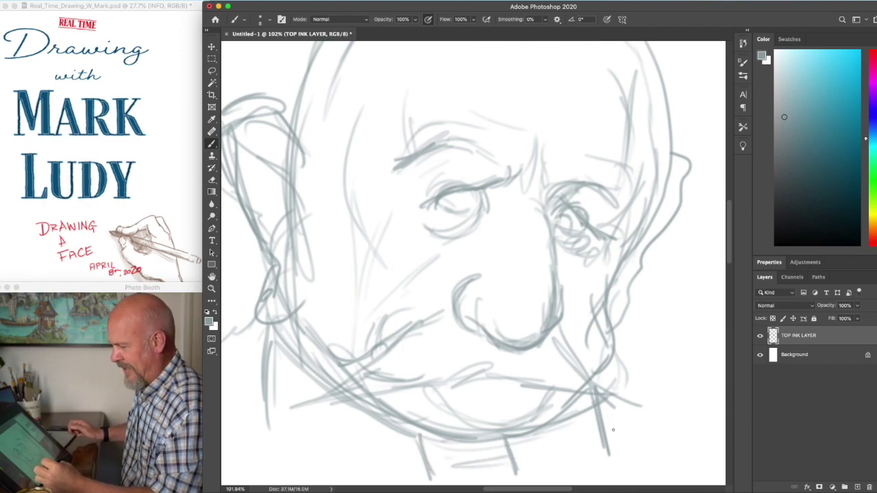
Darken the top of the left ear and sketch loose hair strands over the forehead and down the right side.
drag(308, 158, 286, 120)
drag(236, 94, 277, 106)
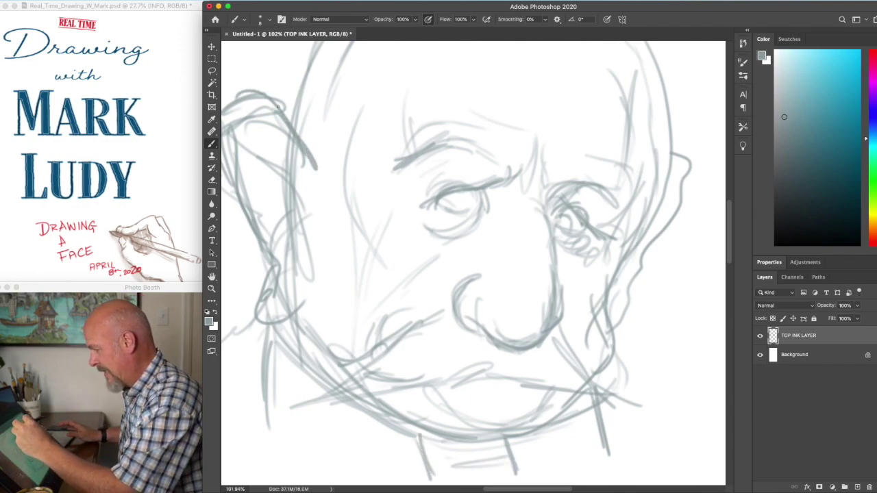
mouse_move(309, 159)
mouse_down()
mouse_move(325, 164)
mouse_move(331, 192)
mouse_move(372, 164)
mouse_move(384, 87)
mouse_move(403, 116)
mouse_up()
drag(401, 73, 432, 120)
drag(457, 70, 454, 119)
mouse_move(498, 66)
mouse_down()
mouse_move(474, 125)
mouse_move(448, 113)
mouse_move(500, 143)
mouse_move(370, 131)
mouse_move(356, 117)
mouse_move(500, 54)
mouse_up()
scroll(538, 79, down, 1)
scroll(537, 79, down, 3)
mouse_move(533, 91)
mouse_down()
mouse_move(584, 119)
mouse_move(588, 170)
mouse_up()
mouse_move(511, 82)
mouse_down()
mouse_move(473, 117)
mouse_move(500, 137)
mouse_move(541, 103)
mouse_move(548, 129)
mouse_move(588, 129)
mouse_move(613, 166)
mouse_move(620, 219)
mouse_up()
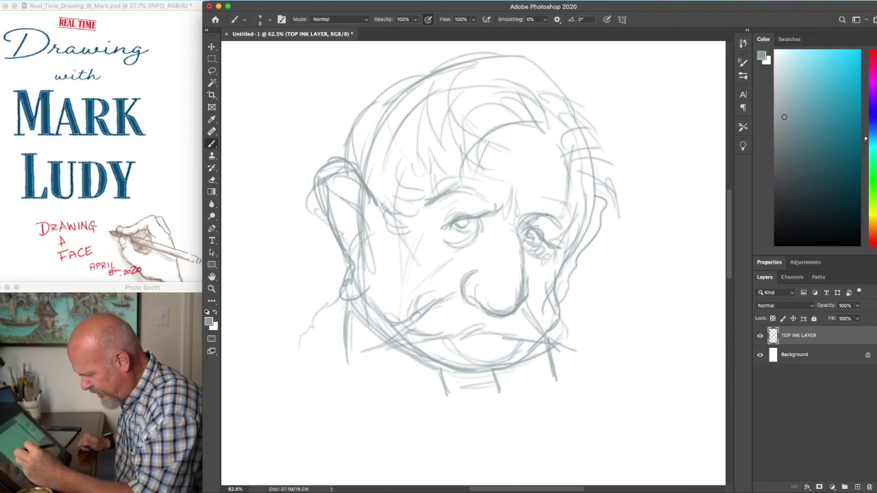
Reduce the TOP INK LAYER opacity to 37% and add a new layer above it.
click(856, 305)
drag(857, 318, 832, 321)
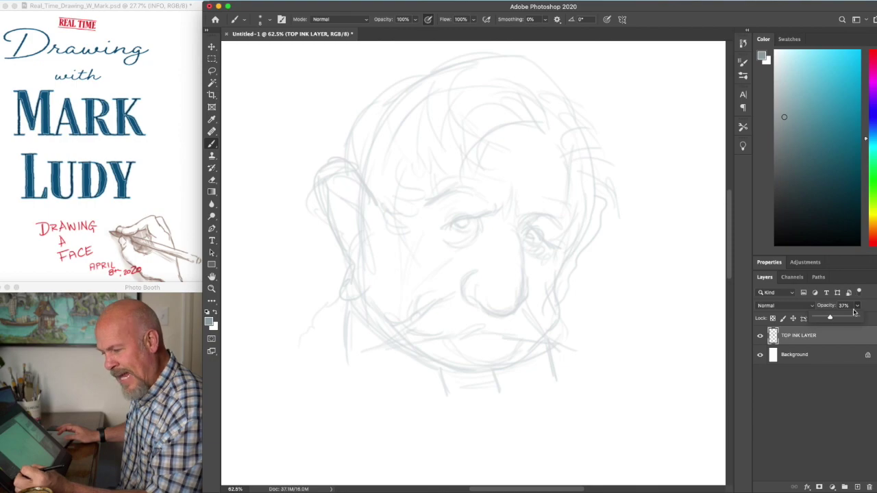
scroll(561, 265, up, 6)
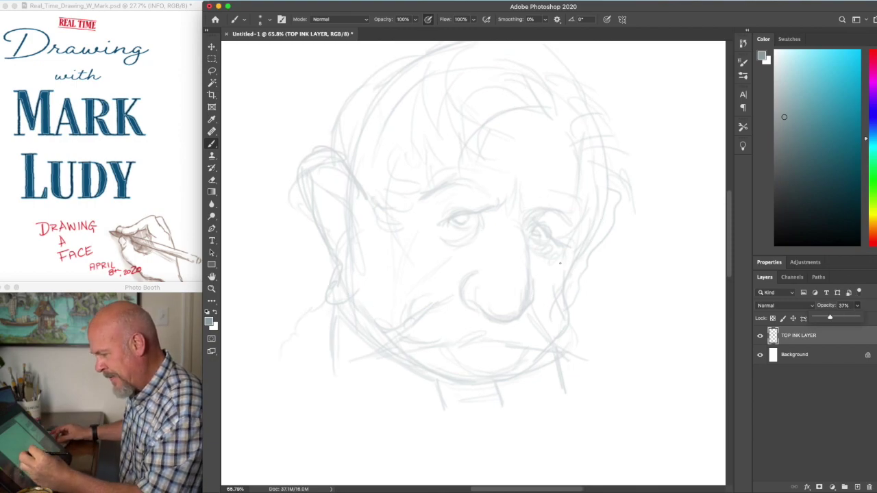
click(858, 487)
Choose a reddish brown and outline the left eye's upper lid and lower rim on the new layer.
drag(874, 223, 869, 233)
click(824, 135)
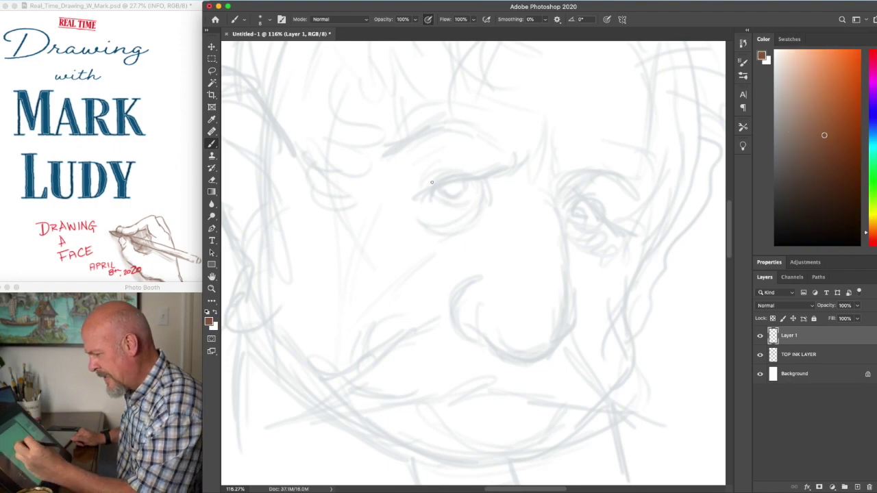
drag(433, 190, 515, 165)
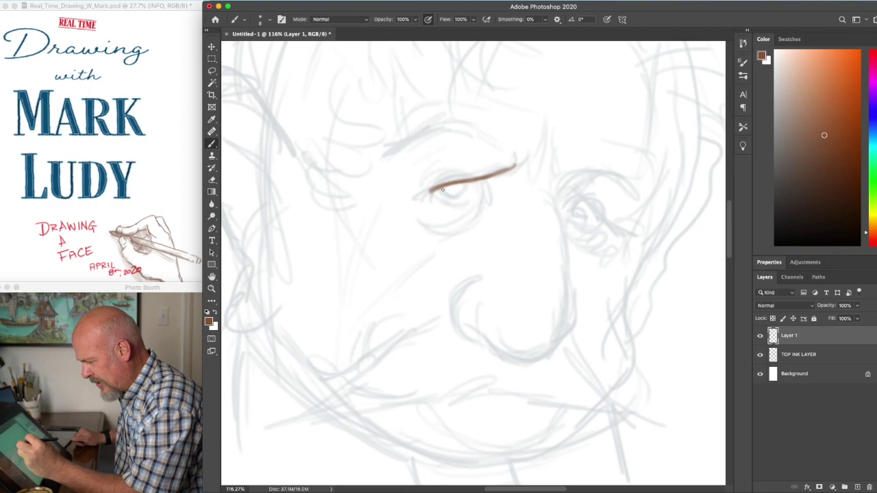
mouse_move(433, 196)
mouse_down()
mouse_move(460, 204)
mouse_move(481, 182)
mouse_move(399, 198)
mouse_up()
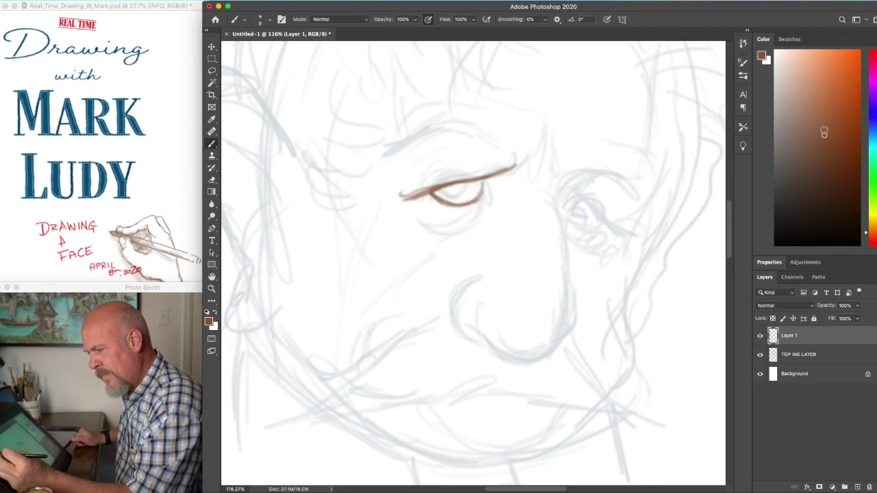
Switch to a strong red, enlarge the brush to 20 and paint the bags under both eyes.
drag(867, 237, 868, 240)
click(845, 98)
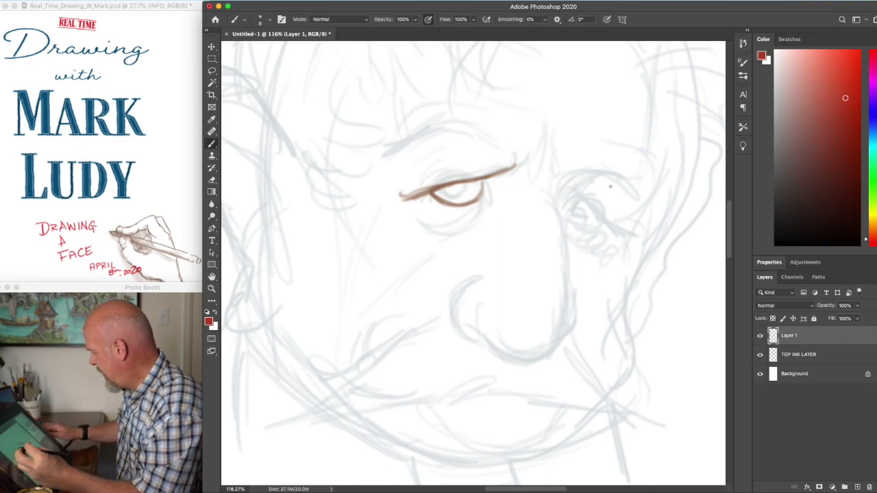
key(bracketright)
mouse_move(427, 199)
mouse_down()
mouse_move(450, 208)
mouse_move(429, 200)
mouse_move(431, 225)
mouse_move(419, 205)
mouse_move(445, 229)
mouse_move(464, 222)
mouse_move(490, 179)
mouse_move(496, 182)
mouse_up()
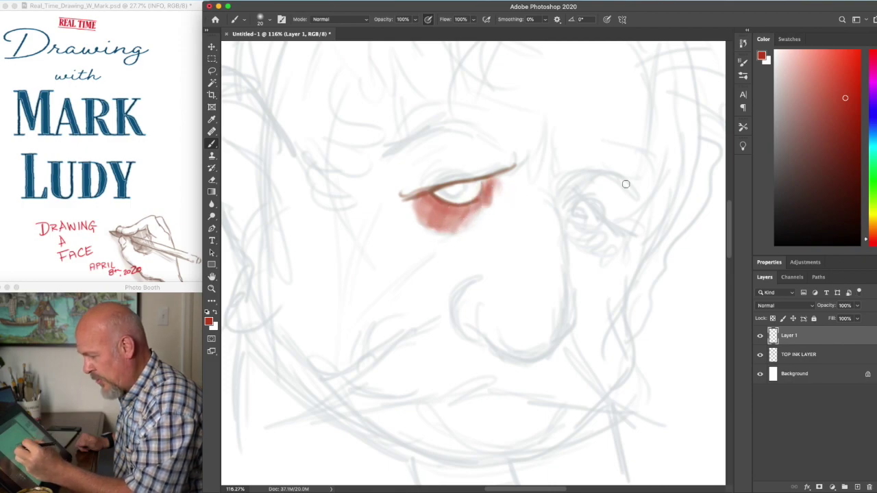
mouse_move(571, 223)
mouse_down()
mouse_move(590, 237)
mouse_move(609, 230)
mouse_move(605, 217)
mouse_up()
Shift the hue to a cooler crimson and deepen the red under both eyes.
drag(866, 238, 871, 53)
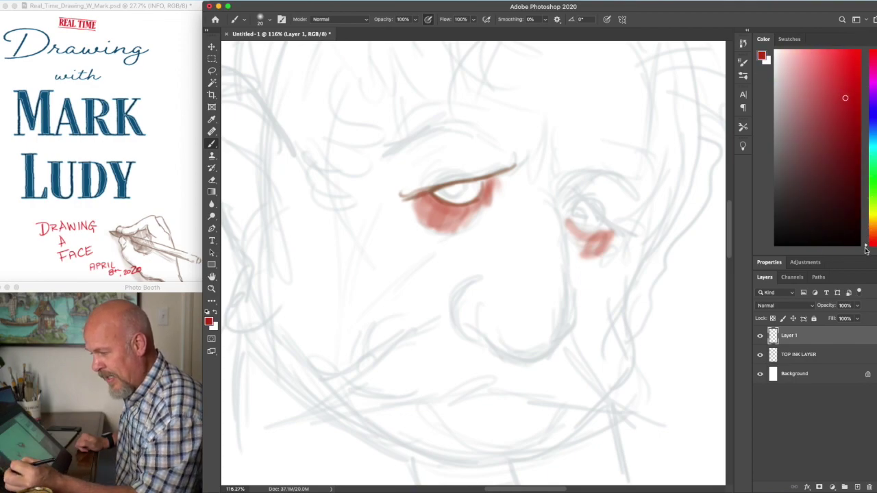
mouse_move(576, 213)
mouse_down()
mouse_move(579, 236)
mouse_move(566, 226)
mouse_move(605, 236)
mouse_move(615, 215)
mouse_up()
mouse_move(477, 210)
mouse_down()
mouse_move(417, 198)
mouse_move(428, 218)
mouse_move(457, 230)
mouse_up()
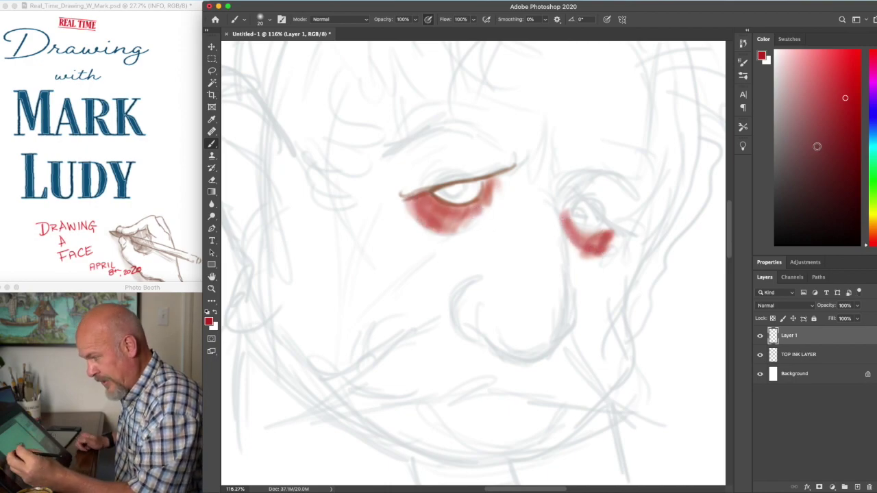
Soften the left eye bag with a light peach and fill both eyeballs with a pale cream.
drag(871, 244, 871, 227)
click(799, 59)
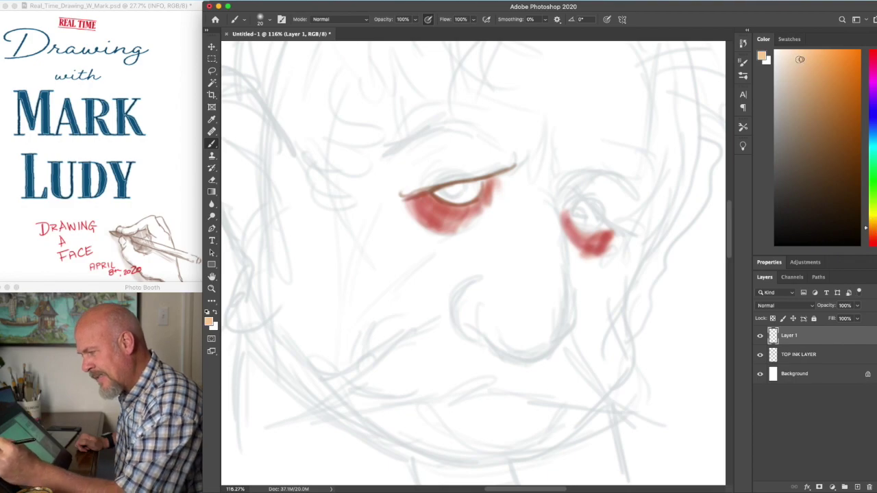
mouse_move(447, 209)
mouse_down()
mouse_move(485, 211)
mouse_move(437, 193)
mouse_move(478, 184)
mouse_move(450, 193)
mouse_move(480, 186)
mouse_move(468, 196)
mouse_move(444, 196)
mouse_up()
click(783, 54)
mouse_move(585, 223)
mouse_down()
mouse_move(578, 208)
mouse_move(583, 214)
mouse_up()
Block in both upper eyelids with muted tan, and layer a warmer reddish skin tone over them.
mouse_move(402, 194)
mouse_down()
mouse_move(474, 172)
mouse_move(389, 180)
mouse_move(381, 171)
mouse_move(479, 147)
mouse_move(522, 173)
mouse_up()
mouse_move(607, 208)
mouse_down()
mouse_move(589, 184)
mouse_move(600, 207)
mouse_move(590, 201)
mouse_move(617, 209)
mouse_move(614, 198)
mouse_move(574, 195)
mouse_move(590, 188)
mouse_move(625, 232)
mouse_up()
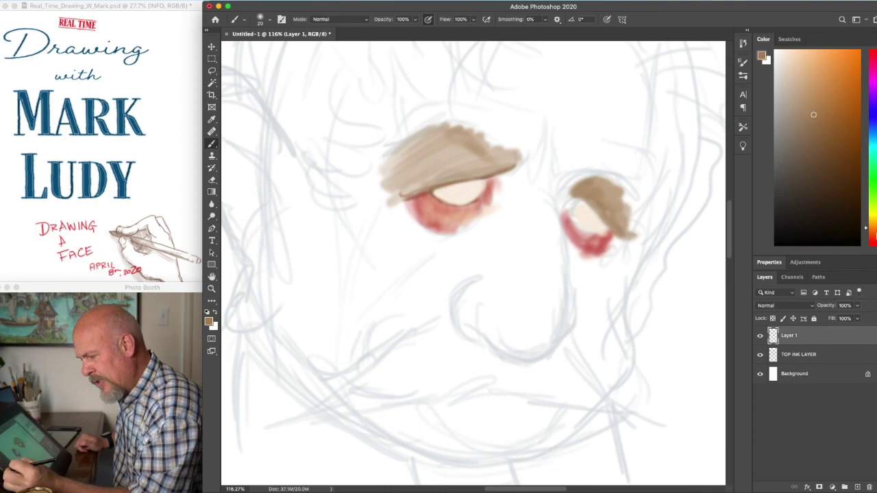
drag(869, 228, 869, 234)
click(813, 89)
mouse_move(455, 166)
mouse_down()
mouse_move(388, 190)
mouse_move(389, 169)
mouse_move(440, 136)
mouse_move(454, 170)
mouse_move(478, 173)
mouse_move(458, 175)
mouse_move(502, 166)
mouse_move(485, 154)
mouse_move(470, 164)
mouse_move(466, 144)
mouse_move(512, 155)
mouse_up()
mouse_move(588, 184)
mouse_down()
mouse_move(560, 200)
mouse_move(592, 197)
mouse_move(636, 238)
mouse_up()
mouse_move(497, 156)
mouse_down()
mouse_move(459, 164)
mouse_move(469, 170)
mouse_move(443, 150)
mouse_move(421, 174)
mouse_move(467, 166)
mouse_up()
Blend light pink skin tone under both eyes, and shade the right eye socket and nose bridge side in reddish brown.
mouse_move(426, 213)
mouse_down()
mouse_move(456, 229)
mouse_move(471, 205)
mouse_up()
mouse_move(572, 236)
mouse_down()
mouse_move(590, 249)
mouse_move(566, 219)
mouse_up()
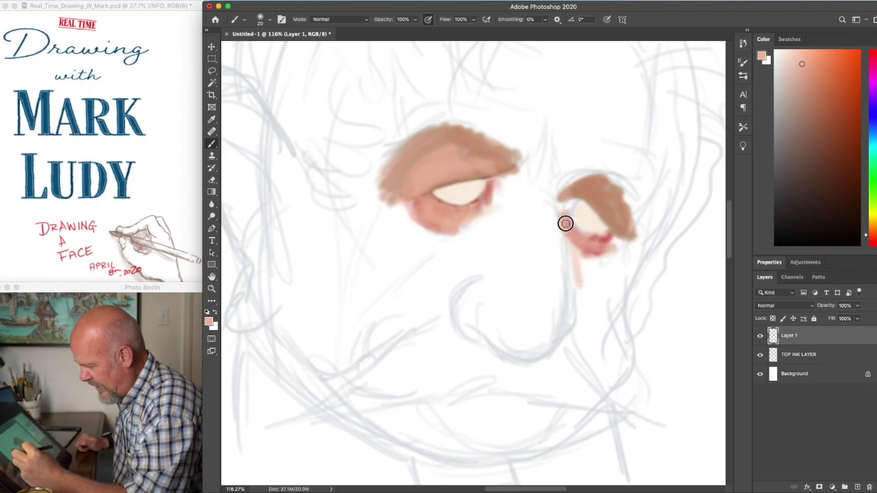
mouse_move(546, 192)
mouse_down()
mouse_move(566, 243)
mouse_move(571, 187)
mouse_move(559, 209)
mouse_move(558, 198)
mouse_move(589, 171)
mouse_move(634, 176)
mouse_move(625, 204)
mouse_move(649, 202)
mouse_move(645, 210)
mouse_move(621, 173)
mouse_move(643, 209)
mouse_move(582, 177)
mouse_move(556, 188)
mouse_up()
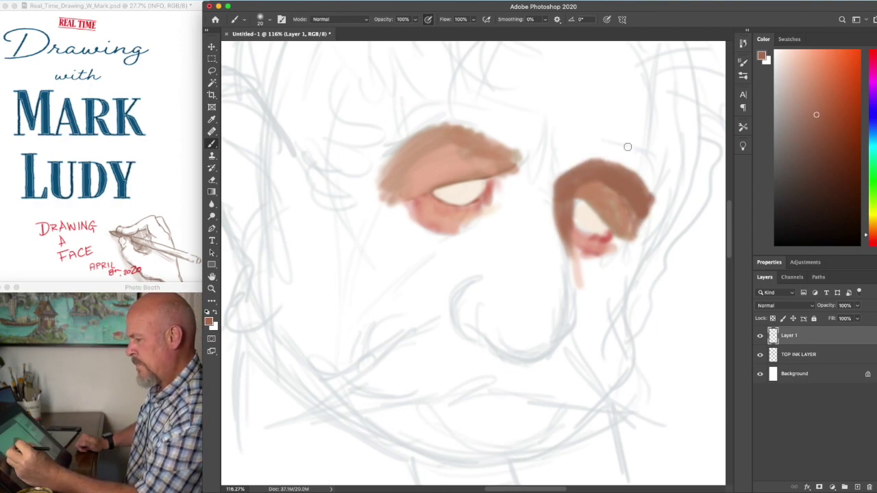
mouse_move(519, 152)
mouse_down()
mouse_move(488, 194)
mouse_move(524, 187)
mouse_up()
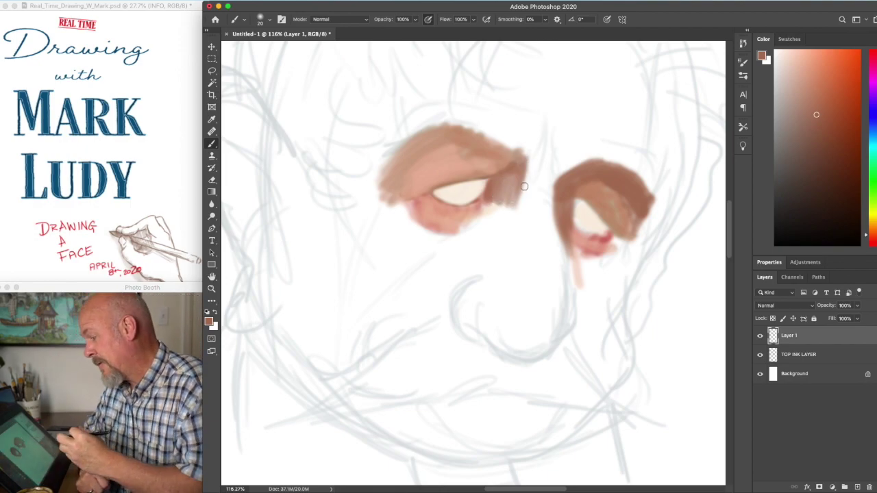
mouse_move(498, 204)
mouse_down()
mouse_move(522, 201)
mouse_move(526, 173)
mouse_move(527, 204)
mouse_move(533, 176)
mouse_move(506, 236)
mouse_up()
Outline the nose in reddish brown and fill its nostril, tip and bridge with progressively lighter pink skin tones.
mouse_move(468, 276)
mouse_down()
mouse_move(456, 323)
mouse_move(470, 275)
mouse_move(459, 309)
mouse_move(461, 292)
mouse_move(492, 334)
mouse_move(470, 323)
mouse_move(522, 360)
mouse_move(498, 352)
mouse_move(551, 349)
mouse_move(576, 319)
mouse_move(572, 287)
mouse_up()
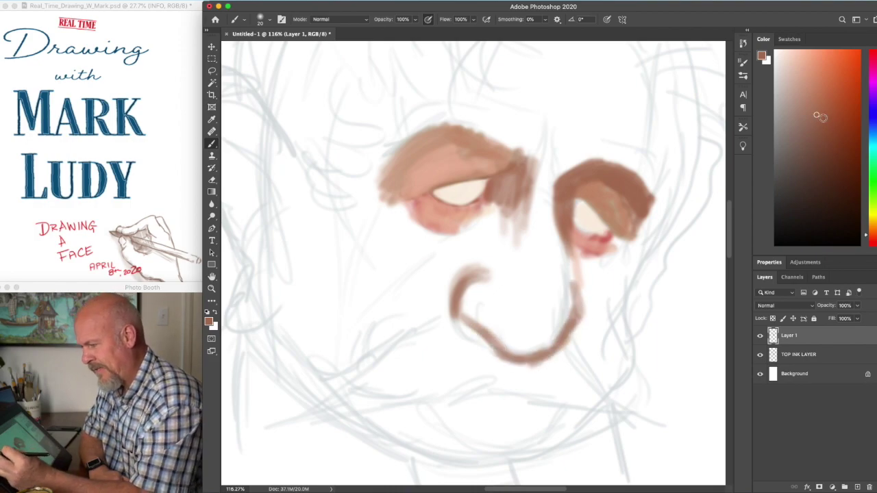
mouse_move(466, 299)
mouse_down()
mouse_move(482, 277)
mouse_move(489, 282)
mouse_move(517, 341)
mouse_up()
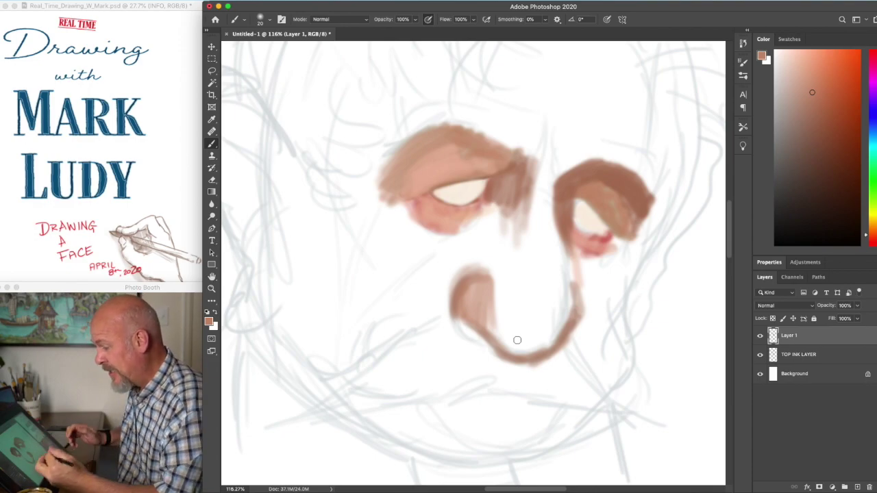
click(807, 64)
mouse_move(466, 294)
mouse_down()
mouse_move(471, 316)
mouse_move(514, 352)
mouse_move(556, 330)
mouse_move(567, 286)
mouse_up()
click(797, 60)
mouse_move(550, 233)
mouse_down()
mouse_move(553, 279)
mouse_move(550, 183)
mouse_move(543, 226)
mouse_move(525, 212)
mouse_move(528, 243)
mouse_move(554, 253)
mouse_move(564, 290)
mouse_move(501, 321)
mouse_move(503, 336)
mouse_move(496, 294)
mouse_move(527, 247)
mouse_move(562, 254)
mouse_move(568, 316)
mouse_move(525, 210)
mouse_move(514, 222)
mouse_move(503, 192)
mouse_move(480, 226)
mouse_move(471, 217)
mouse_move(520, 210)
mouse_up()
Fill the nose with light pink skin tone, and shade the left side of its bridge and tip in ochre brown.
click(804, 92)
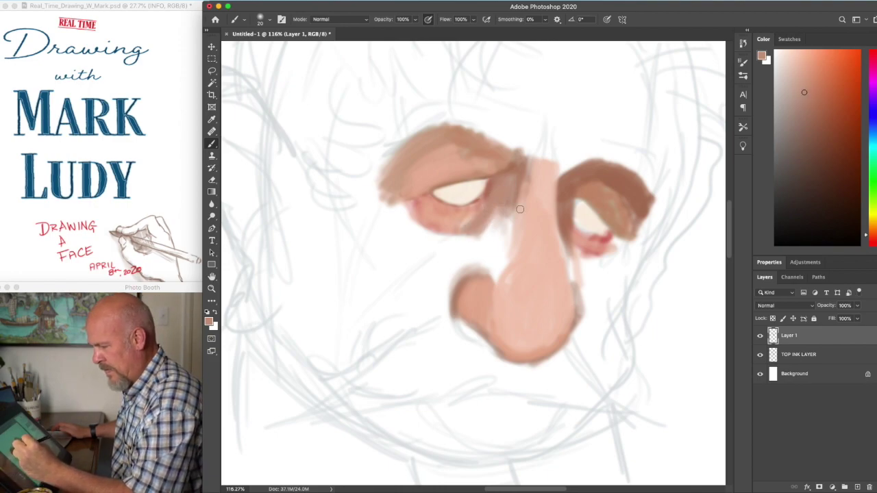
click(813, 65)
click(870, 229)
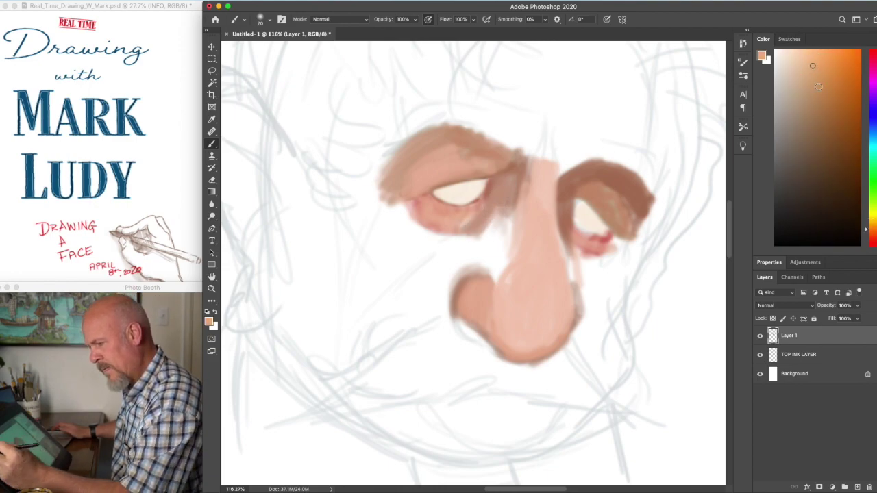
mouse_move(479, 181)
mouse_down()
mouse_move(488, 211)
mouse_move(456, 229)
mouse_move(513, 181)
mouse_move(515, 223)
mouse_move(518, 169)
mouse_move(533, 141)
mouse_up()
mouse_move(501, 248)
mouse_down()
mouse_move(506, 343)
mouse_move(530, 354)
mouse_up()
Redden the left side and lower edge of the nose tip and the nostril with a warm coral red.
click(873, 237)
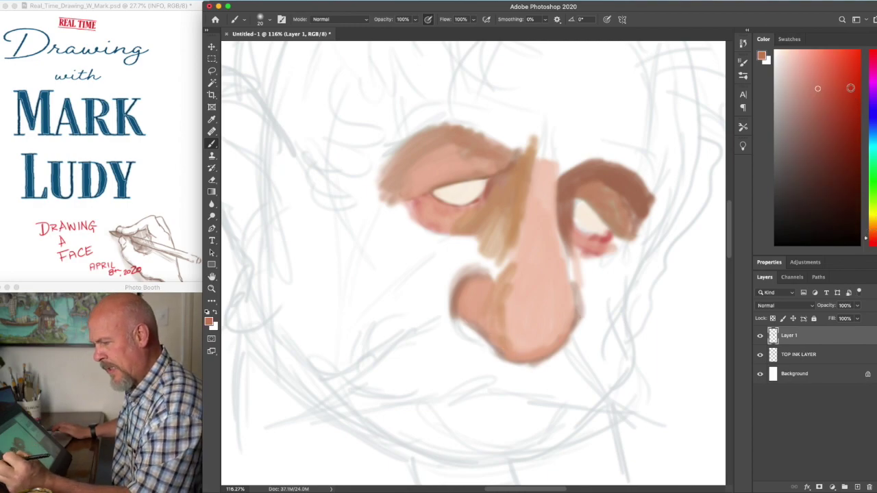
mouse_move(511, 276)
mouse_down()
mouse_move(496, 324)
mouse_move(515, 278)
mouse_up()
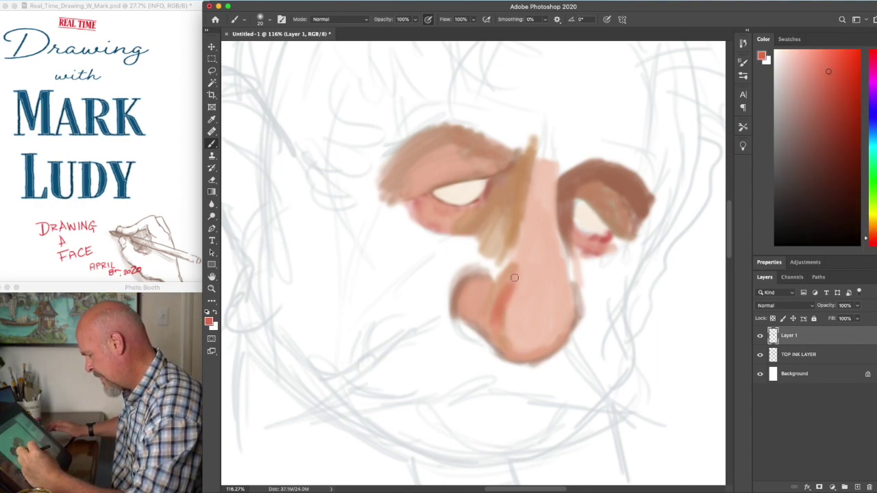
mouse_move(510, 307)
mouse_down()
mouse_move(516, 344)
mouse_move(498, 313)
mouse_move(517, 335)
mouse_move(524, 255)
mouse_move(513, 289)
mouse_move(534, 166)
mouse_move(496, 329)
mouse_move(487, 330)
mouse_move(475, 284)
mouse_move(468, 308)
mouse_move(515, 321)
mouse_move(573, 305)
mouse_move(564, 340)
mouse_up()
mouse_move(497, 331)
mouse_down()
mouse_move(513, 354)
mouse_move(559, 313)
mouse_move(487, 327)
mouse_up()
Shade the upper and outer edges of both eyeballs in muted yellow, leaving the cream centres light.
scroll(466, 263, up, 3)
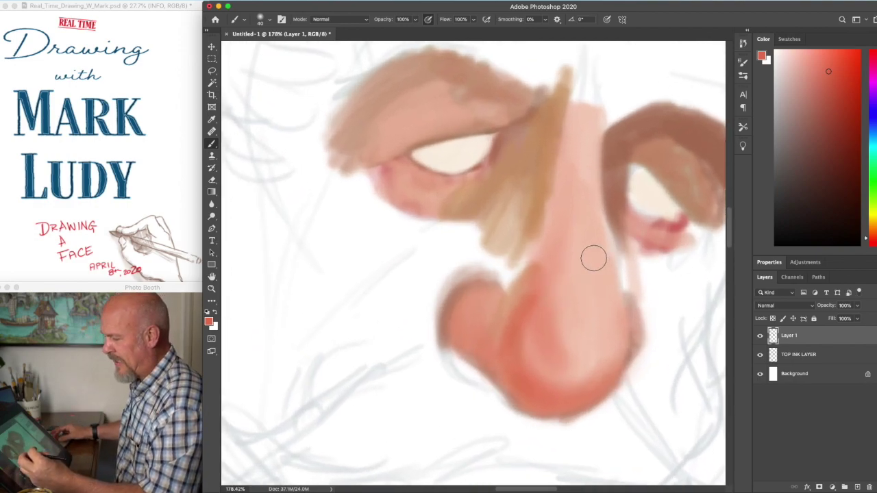
click(873, 222)
click(803, 55)
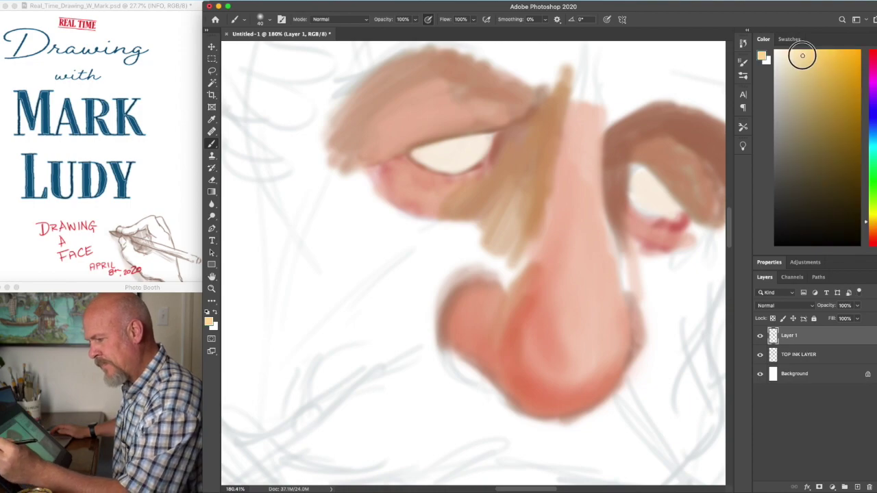
drag(413, 153, 451, 140)
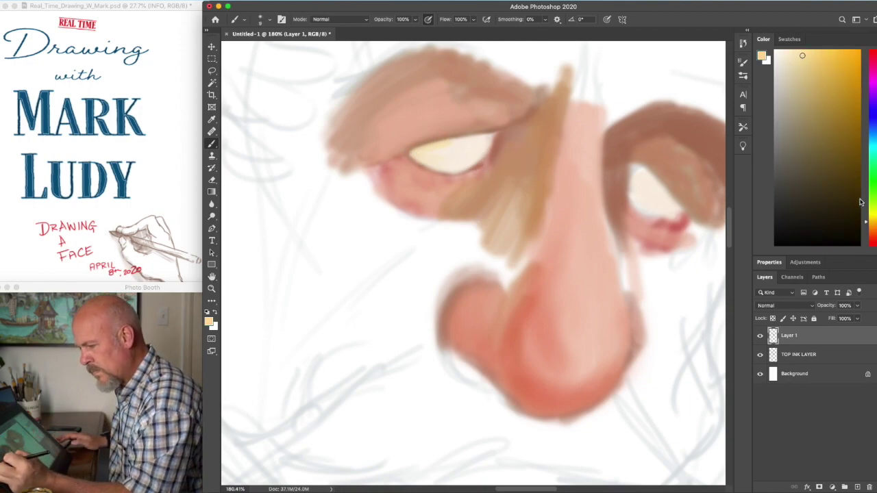
mouse_move(413, 150)
mouse_down()
mouse_move(433, 141)
mouse_move(442, 164)
mouse_move(479, 142)
mouse_move(464, 139)
mouse_up()
mouse_move(631, 200)
mouse_down()
mouse_move(635, 170)
mouse_move(651, 174)
mouse_move(656, 182)
mouse_move(642, 172)
mouse_move(683, 223)
mouse_up()
Paint deep red rims under both eyeballs and along the left eye's outer lid edge.
click(872, 244)
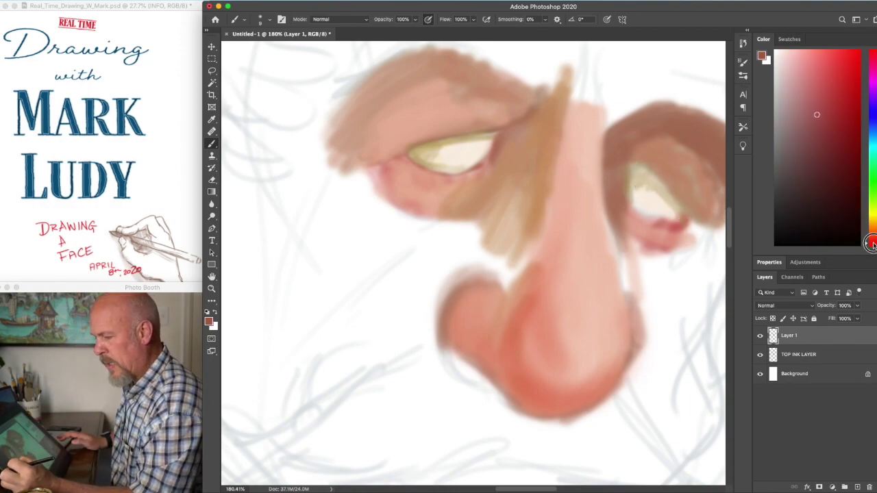
mouse_move(407, 154)
mouse_down()
mouse_move(428, 148)
mouse_move(407, 155)
mouse_move(455, 174)
mouse_move(418, 168)
mouse_move(470, 174)
mouse_up()
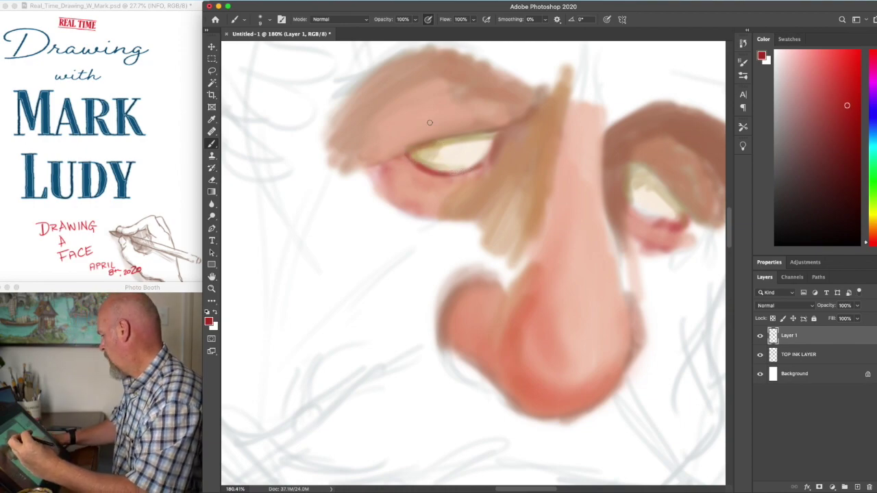
key(])
drag(404, 158, 445, 161)
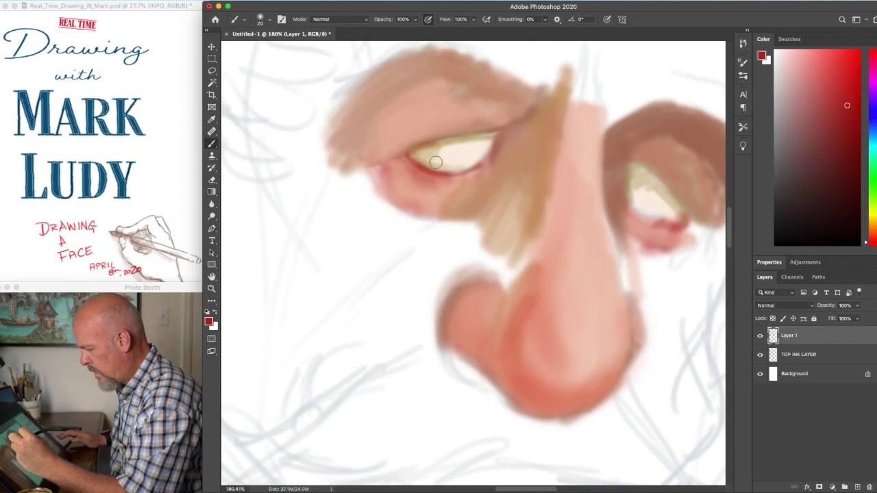
mouse_move(625, 203)
mouse_down()
mouse_move(700, 216)
mouse_move(645, 229)
mouse_move(683, 231)
mouse_move(661, 242)
mouse_move(685, 240)
mouse_up()
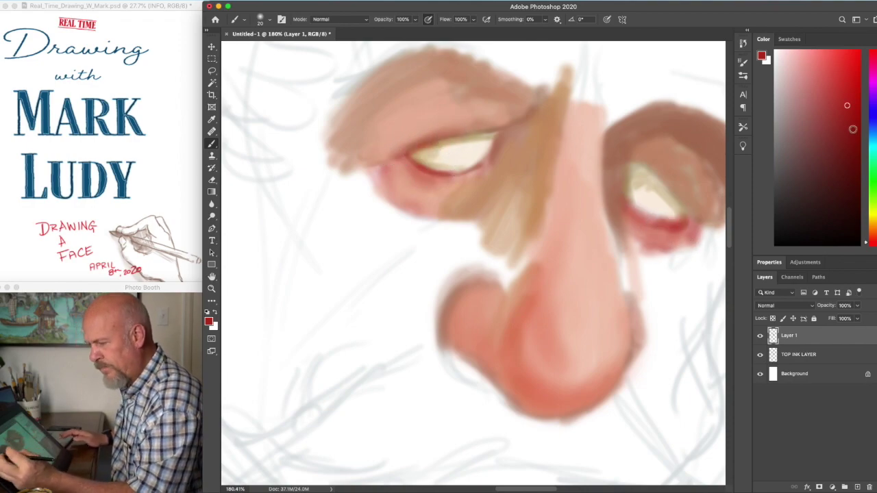
Paint a round grey-blue iris on each eyeball, tucked under the upper lid.
drag(875, 235, 874, 231)
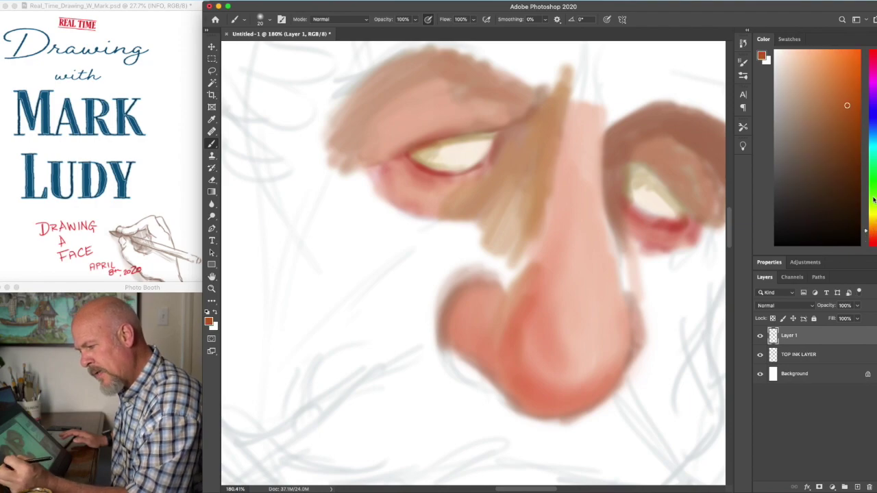
click(873, 199)
drag(869, 198, 869, 140)
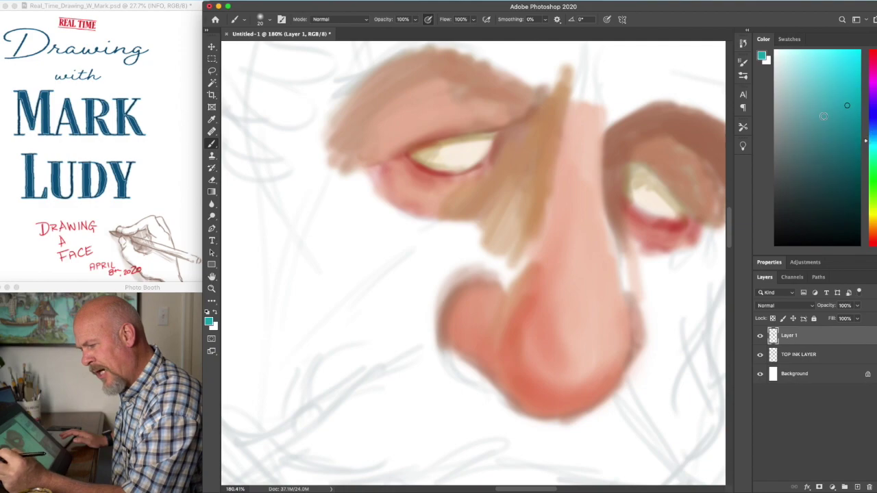
click(783, 108)
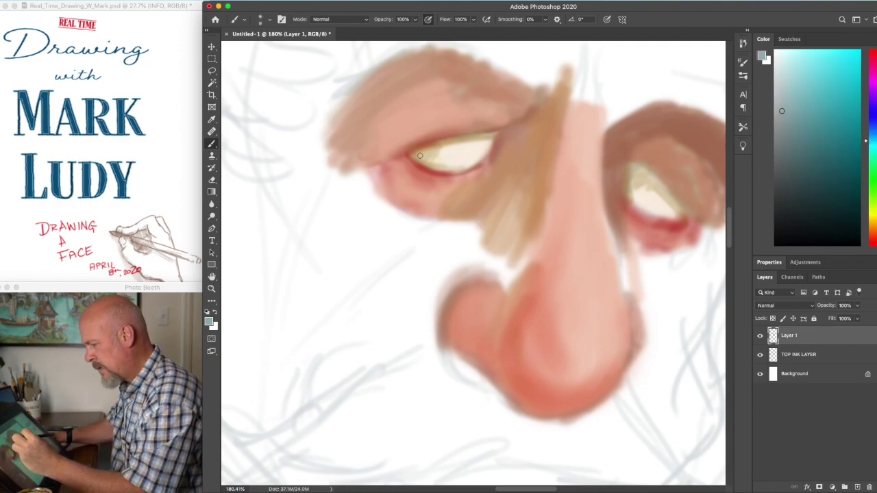
drag(426, 156, 455, 158)
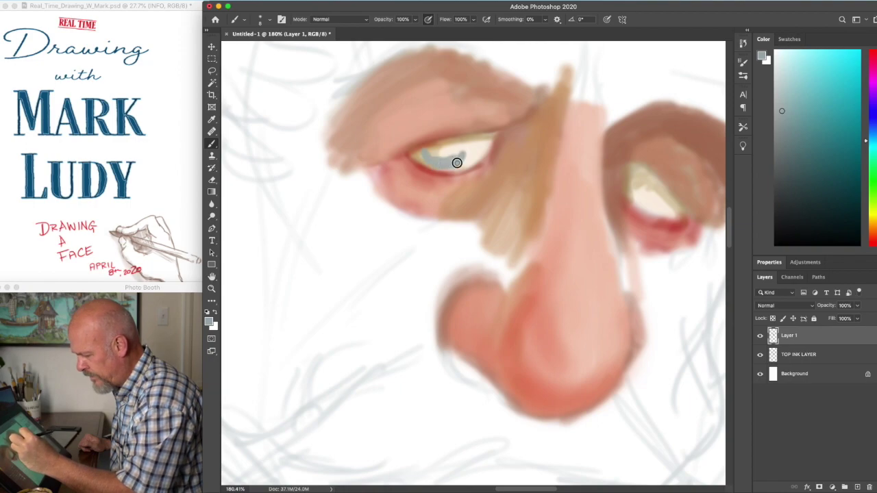
drag(465, 150, 464, 148)
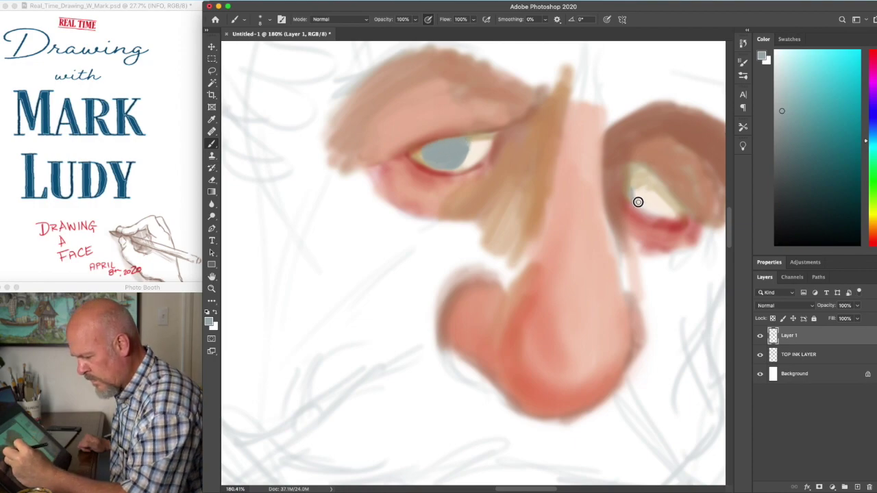
drag(649, 177, 655, 185)
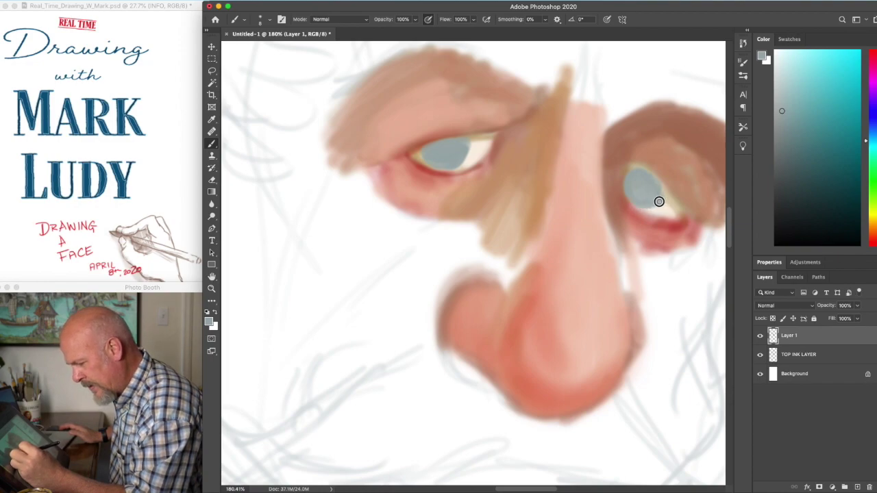
Shade both irises in dark teal and paint a near-black pupil in the middle of each.
click(806, 160)
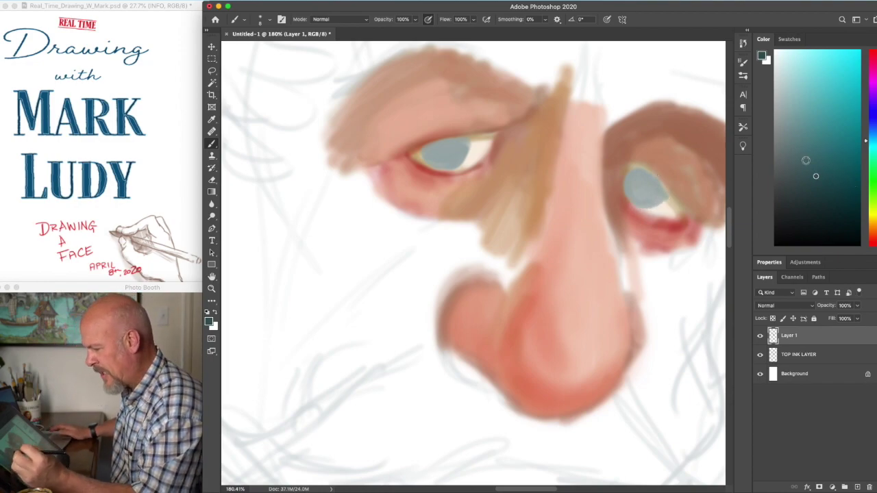
drag(420, 150, 468, 138)
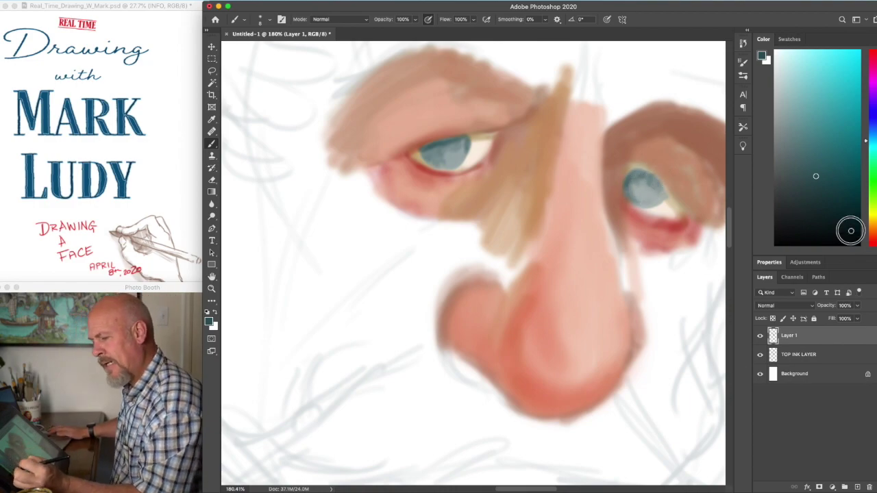
click(851, 230)
drag(440, 154, 442, 152)
mouse_move(640, 195)
mouse_down()
mouse_move(637, 186)
mouse_move(642, 191)
mouse_up()
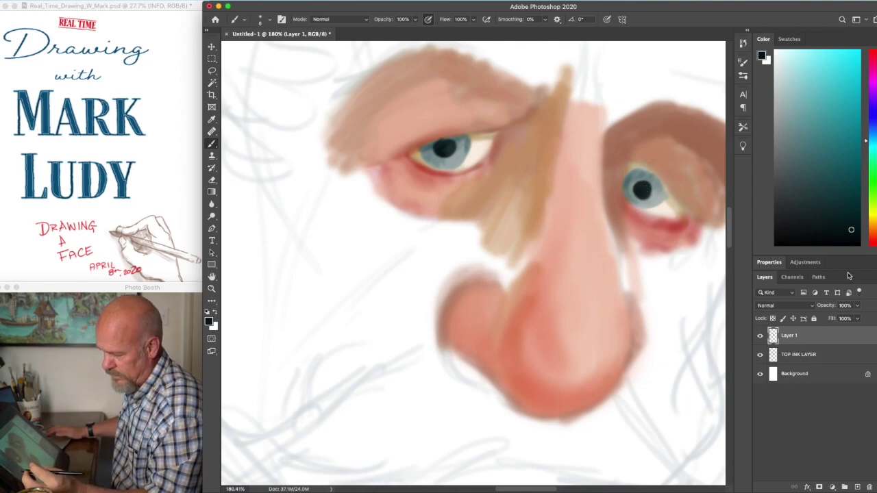
Brighten the lower part of the left iris with a pale aqua tint.
drag(874, 225, 869, 150)
alt+click(482, 142)
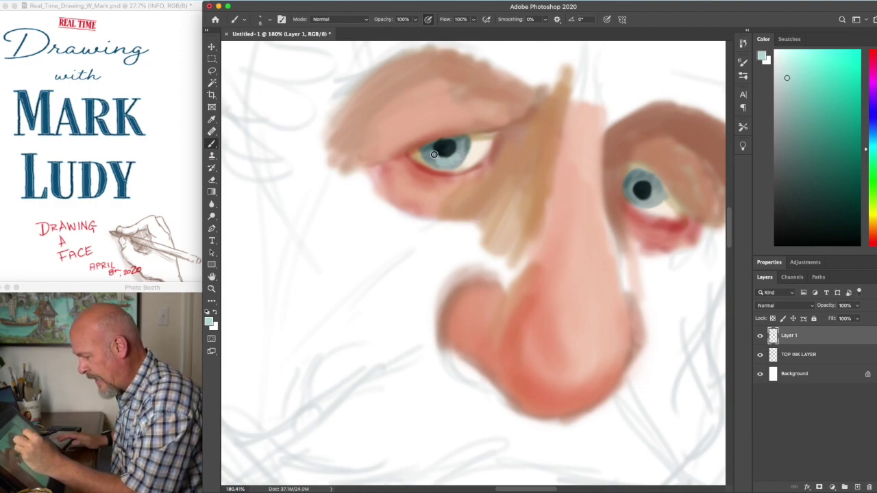
scroll(458, 153, up, 10)
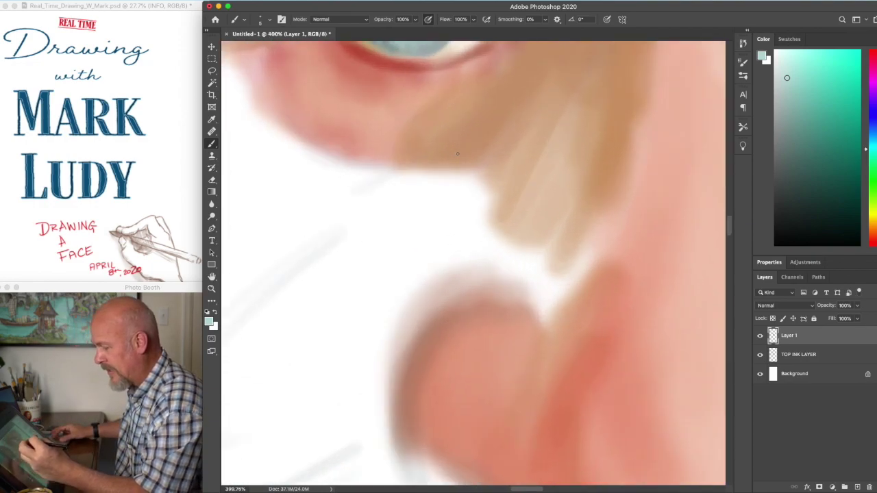
Demonstrate single-pixel painting by dabbing bright green beside the left pupil with a tiny brush at 12800% magnification.
scroll(458, 152, up, 5)
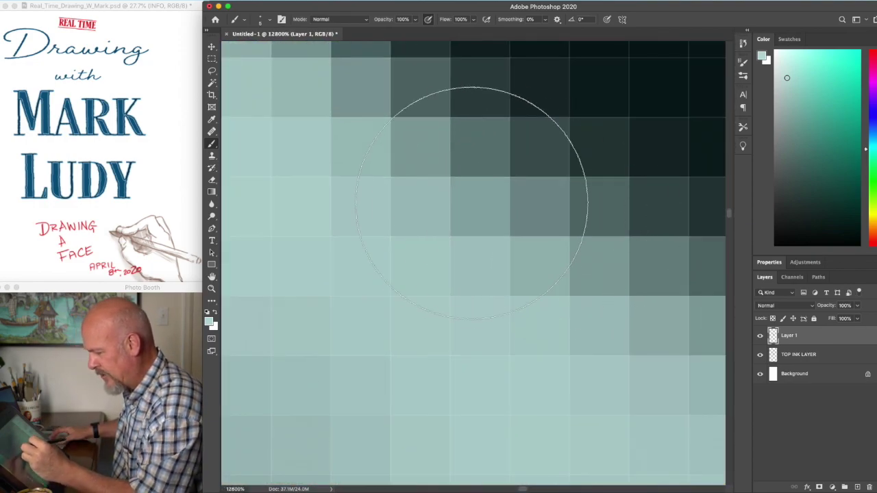
key(bracketleft)
key(bracketleft)
key(bracketleft)
key(bracketleft)
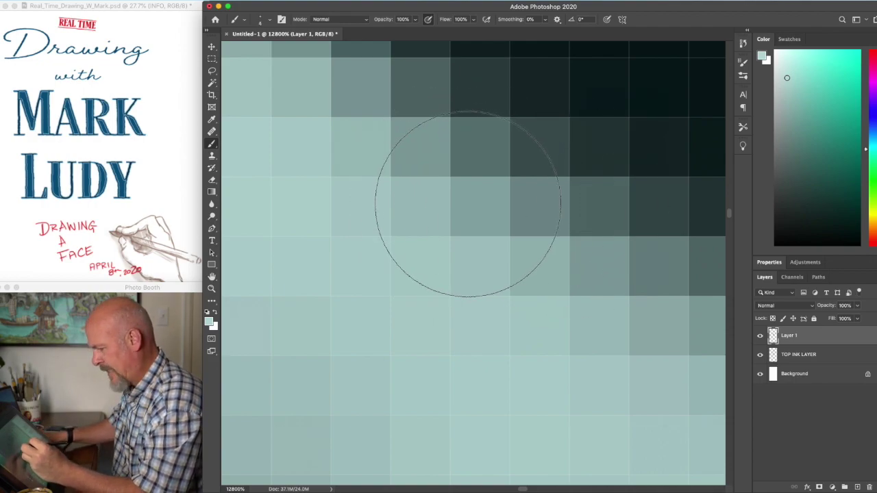
click(869, 178)
click(857, 58)
drag(481, 213, 482, 259)
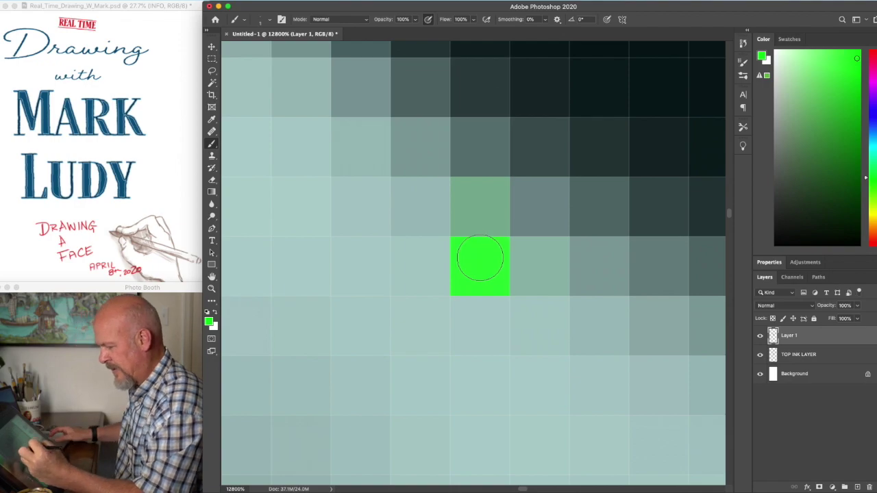
scroll(483, 260, down, 10)
scroll(484, 260, down, 8)
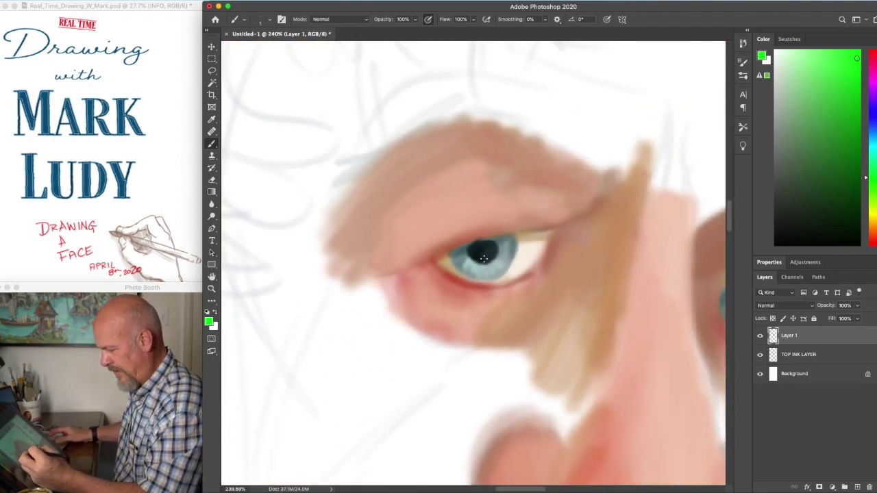
Line the left eye's upper and lower lids in thin reddish brown, and highlight the lower lid rim in pale pink.
scroll(484, 260, up, 4)
scroll(484, 259, up, 4)
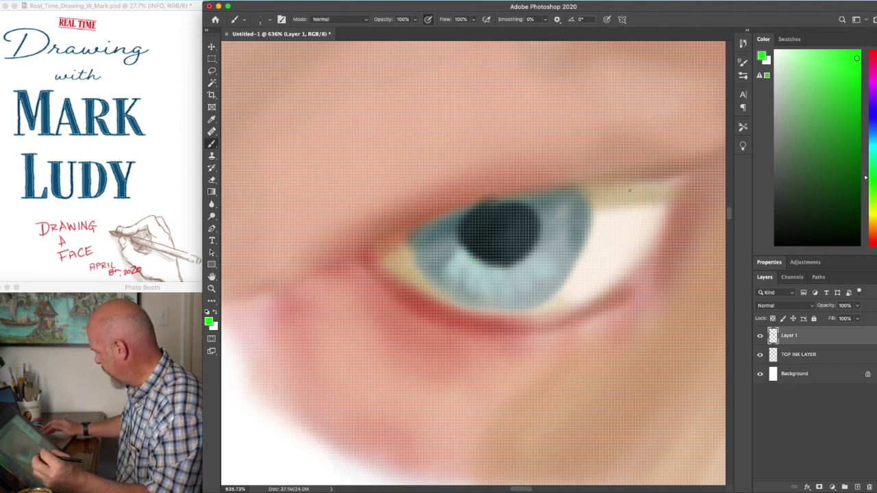
scroll(654, 251, down, 3)
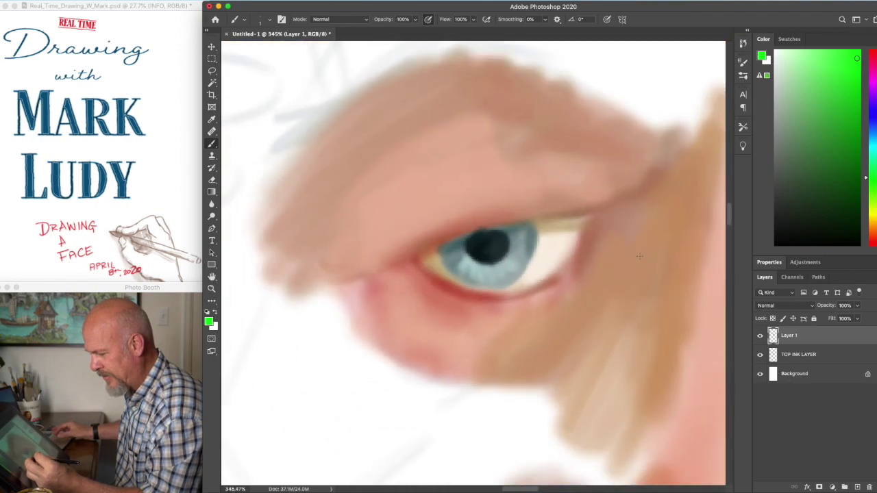
click(873, 241)
click(799, 128)
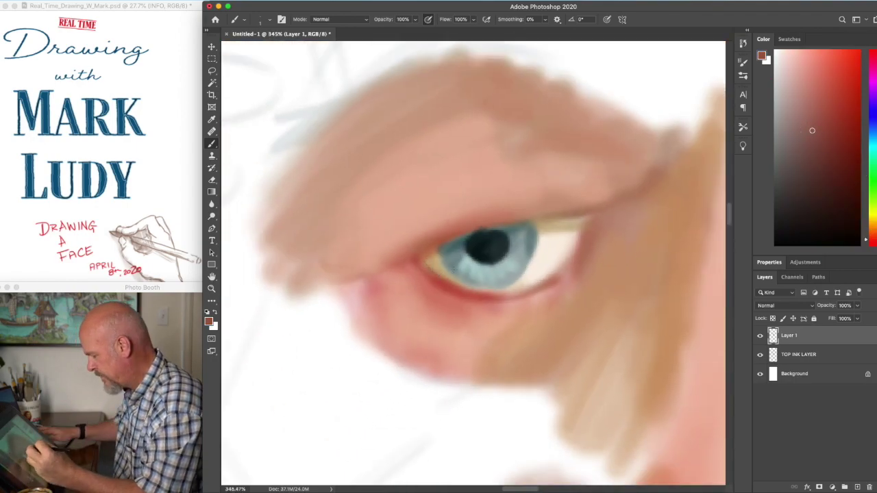
mouse_move(425, 257)
mouse_down()
mouse_move(510, 221)
mouse_move(620, 203)
mouse_up()
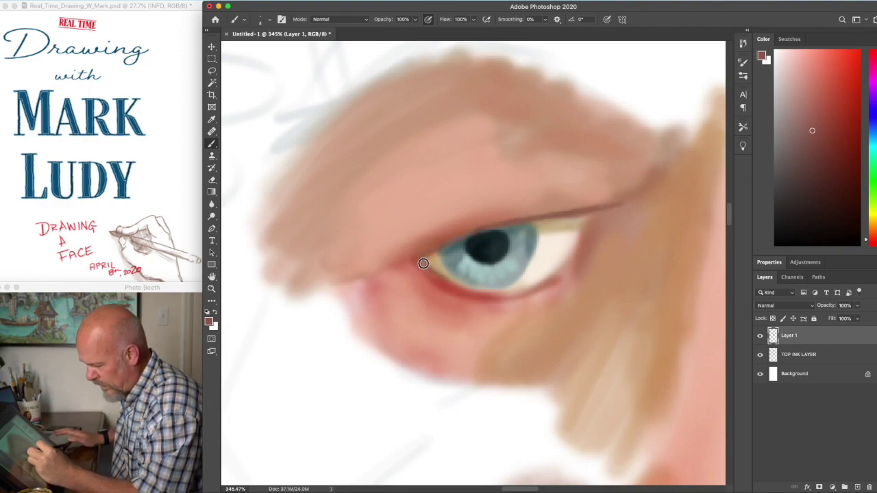
mouse_move(432, 268)
mouse_down()
mouse_move(516, 292)
mouse_move(458, 283)
mouse_move(548, 286)
mouse_up()
mouse_move(473, 291)
mouse_down()
mouse_move(560, 274)
mouse_move(568, 257)
mouse_up()
click(792, 67)
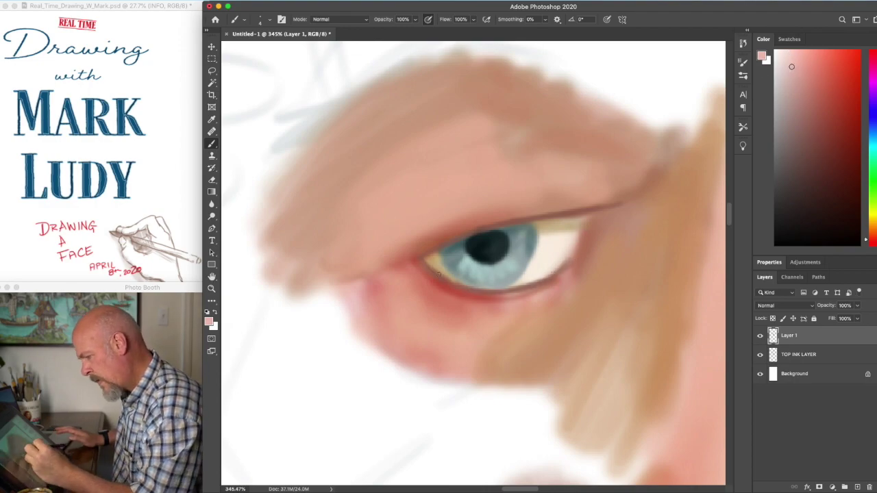
mouse_move(438, 276)
mouse_down()
mouse_move(476, 296)
mouse_move(432, 275)
mouse_move(489, 292)
mouse_move(454, 289)
mouse_move(522, 288)
mouse_up()
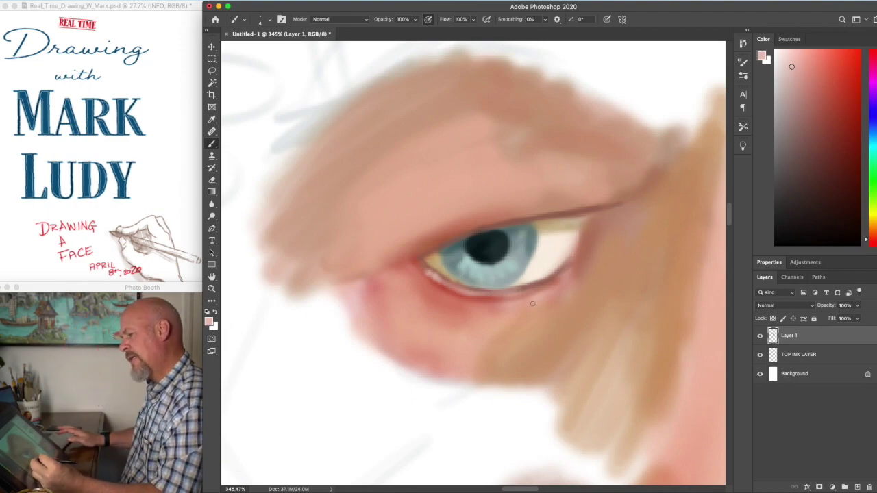
Paint the left eye's inner corner dark red, and tint its outer corner and the edges of the eye white reddish.
click(856, 133)
drag(585, 232, 586, 236)
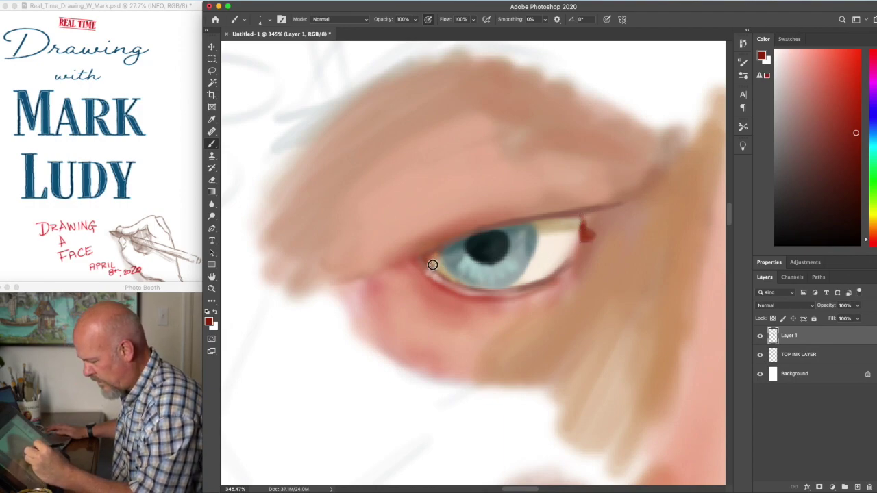
mouse_move(441, 263)
mouse_down()
mouse_move(439, 272)
mouse_move(453, 271)
mouse_up()
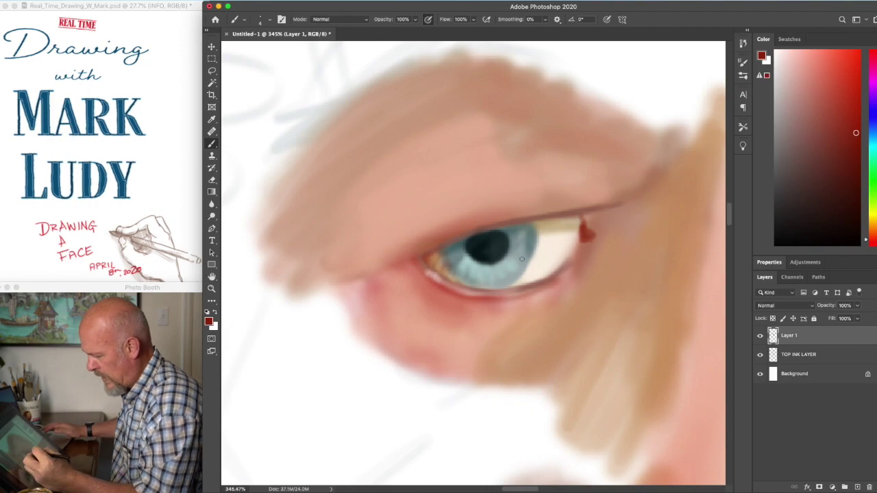
mouse_move(542, 221)
mouse_down()
mouse_move(479, 236)
mouse_move(565, 219)
mouse_move(527, 228)
mouse_move(566, 244)
mouse_move(560, 267)
mouse_move(573, 238)
mouse_move(524, 287)
mouse_move(533, 282)
mouse_move(546, 267)
mouse_move(526, 266)
mouse_move(519, 286)
mouse_up()
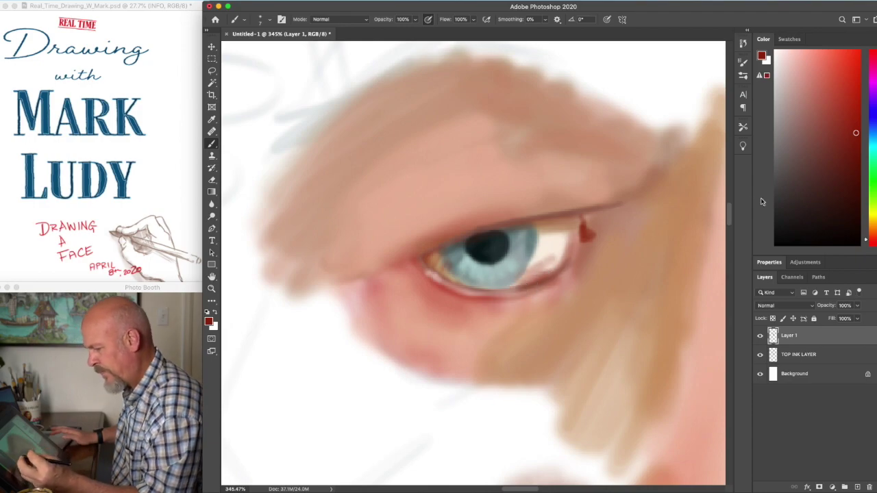
Tint the inner part of the left eye white with a salmon pink.
click(816, 73)
mouse_move(542, 236)
mouse_down()
mouse_move(550, 246)
mouse_move(588, 214)
mouse_up()
scroll(644, 259, down, 3)
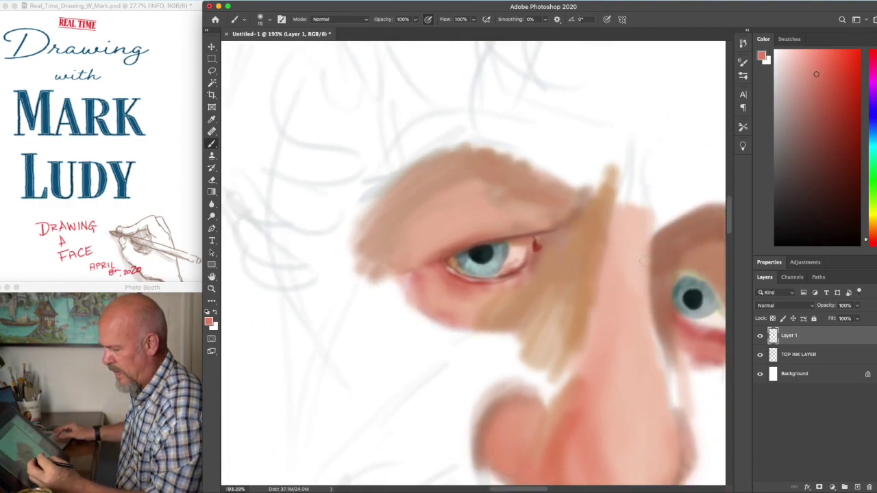
Line the right eye's upper lid in reddish browns sampled from the left lid, and its lower lid in a darker reddish brown.
mouse_move(688, 312)
mouse_down()
mouse_move(721, 320)
mouse_move(616, 333)
mouse_move(608, 344)
mouse_up()
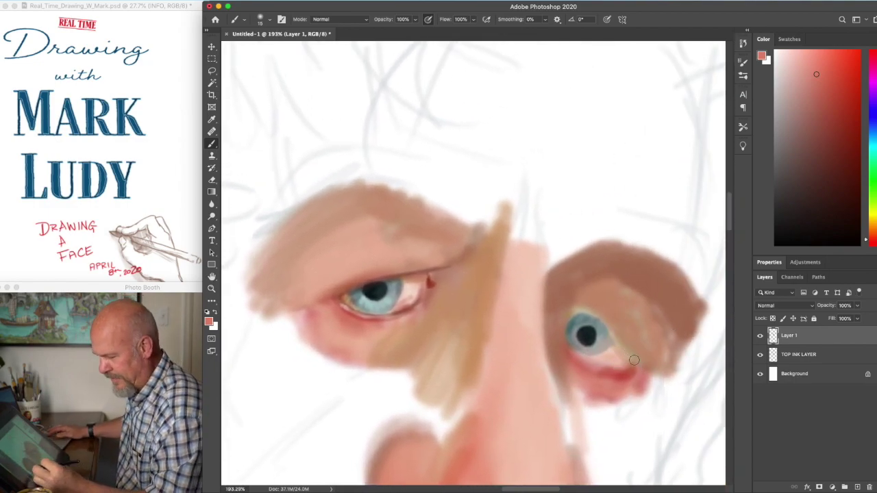
alt+click(431, 267)
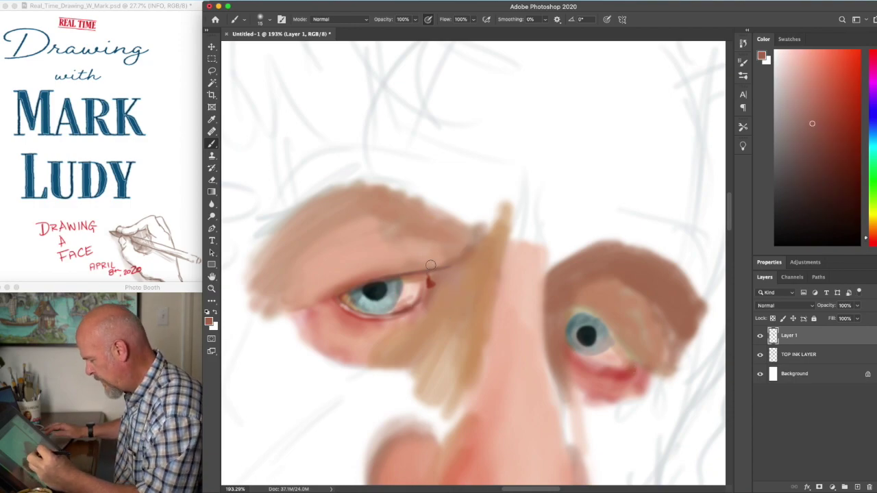
drag(629, 365, 588, 316)
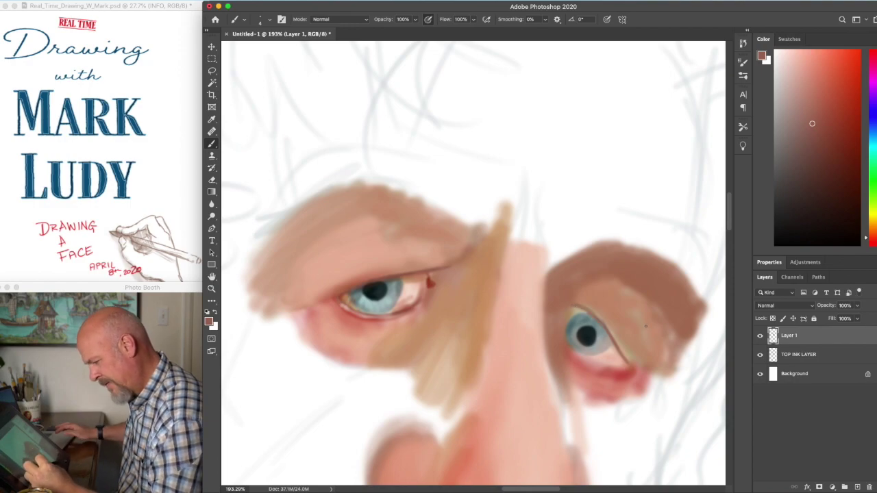
alt+click(353, 280)
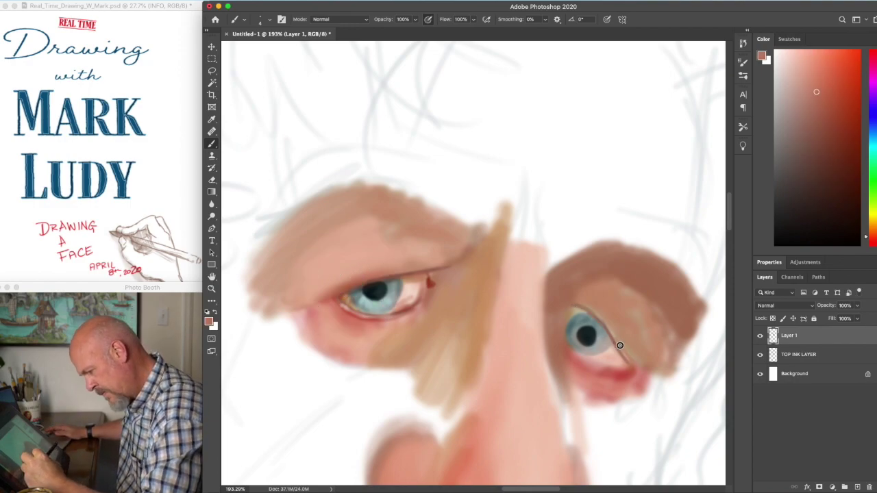
drag(638, 368, 618, 344)
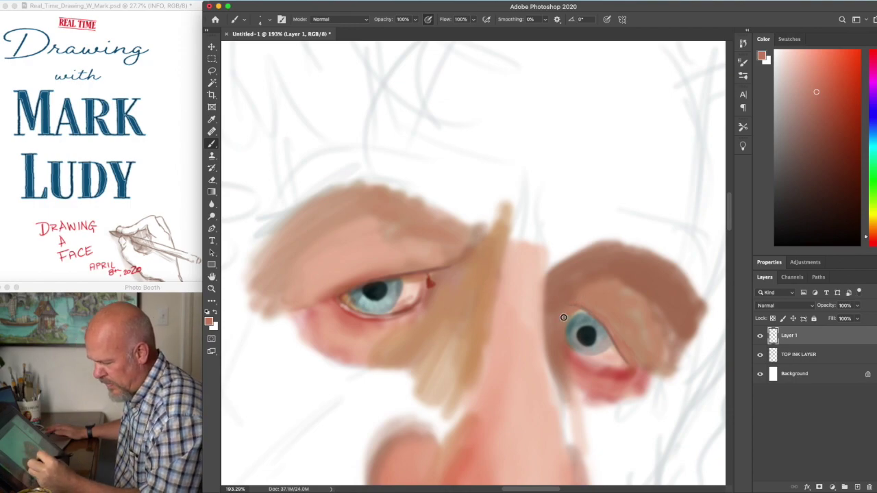
click(823, 137)
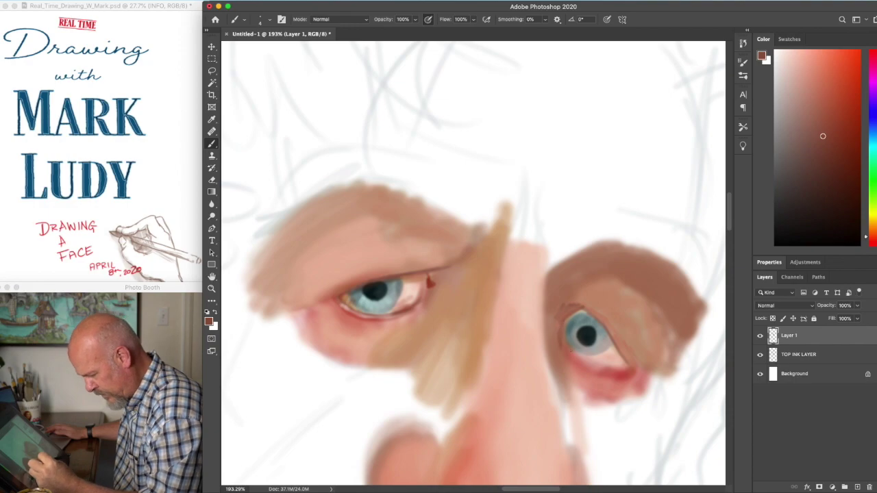
drag(591, 363, 620, 369)
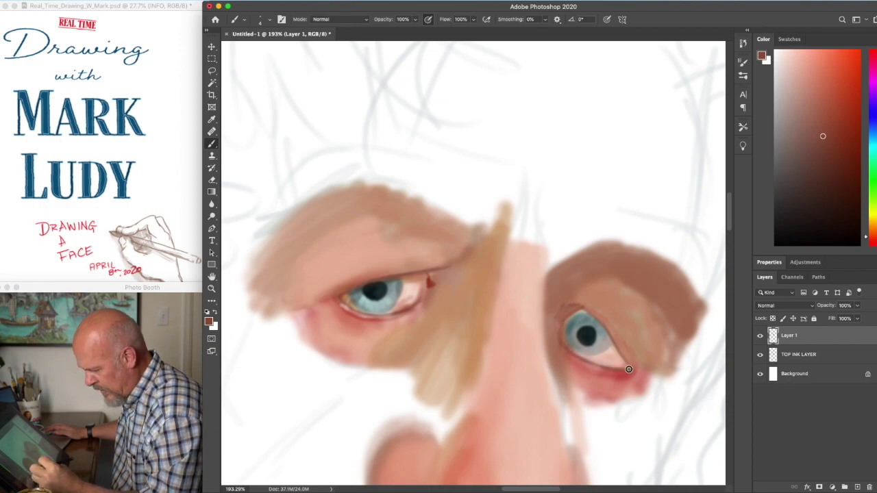
scroll(626, 370, down, 3)
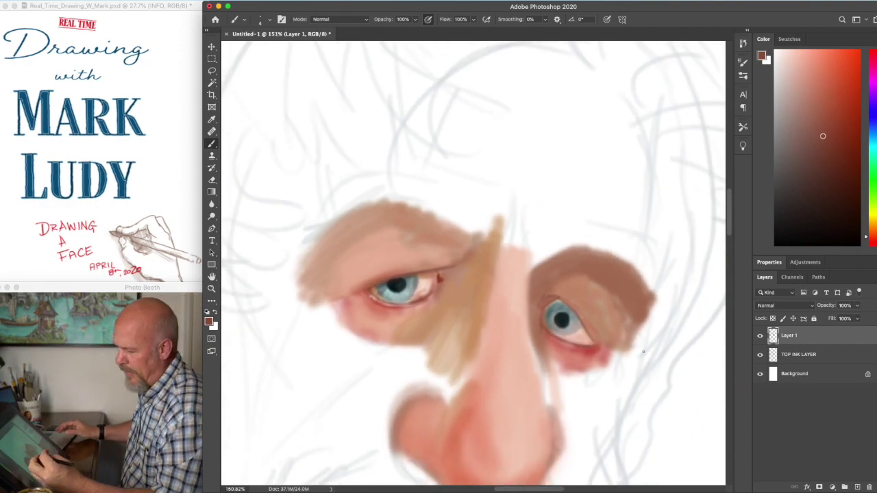
Brighten the right iris below and around the pupil with bright aqua and a paler sky blue.
scroll(642, 351, up, 4)
click(870, 141)
click(815, 66)
click(563, 327)
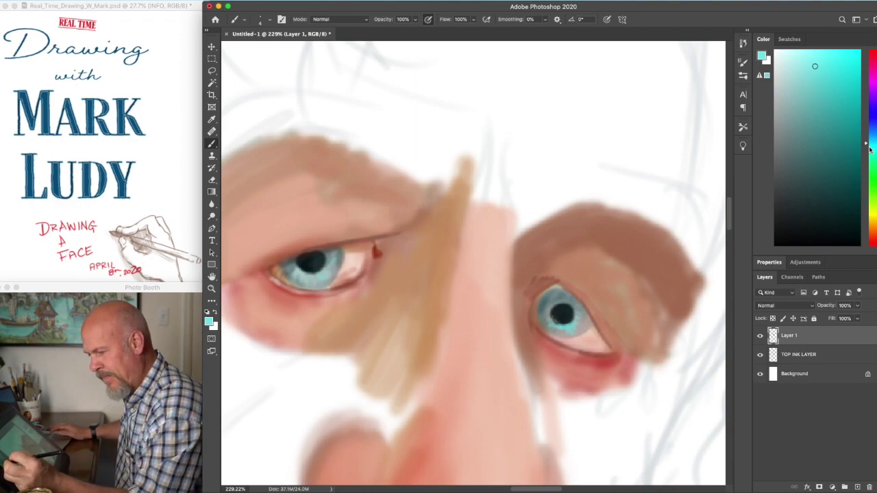
drag(867, 147, 867, 136)
click(794, 54)
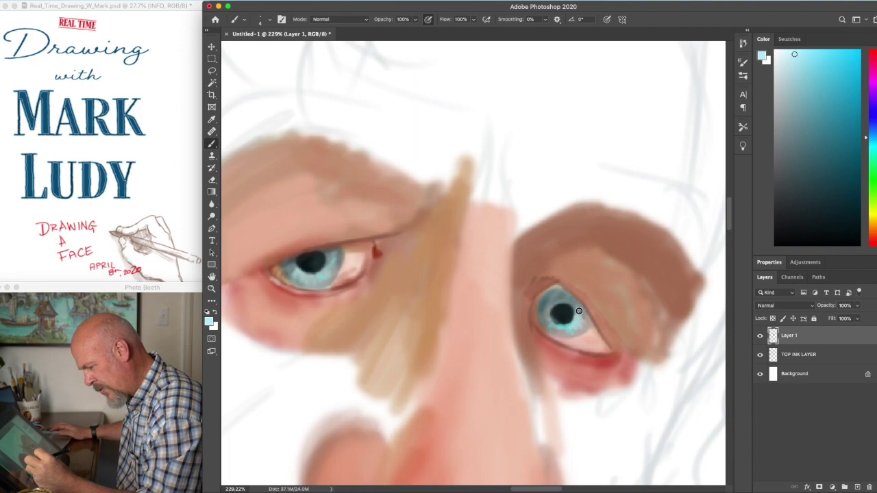
Add grey and near-white catchlights to the pupils and irises of both eyes.
click(778, 118)
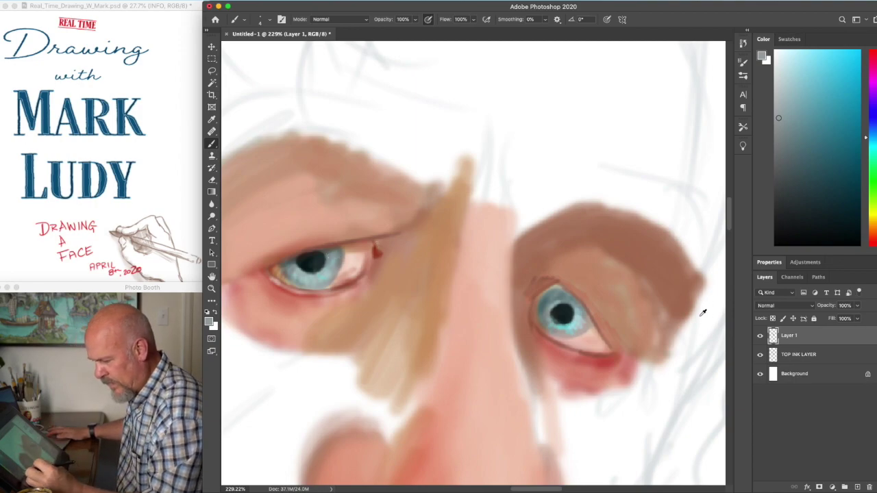
click(778, 54)
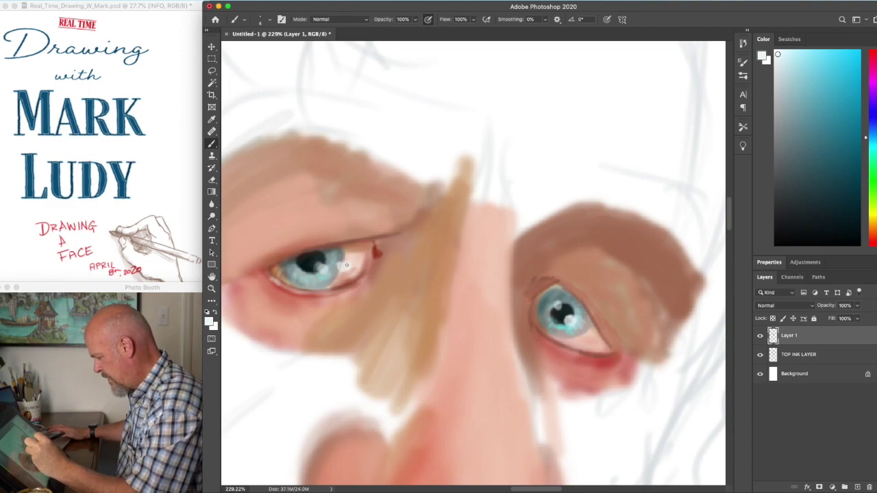
scroll(473, 264, down, 3)
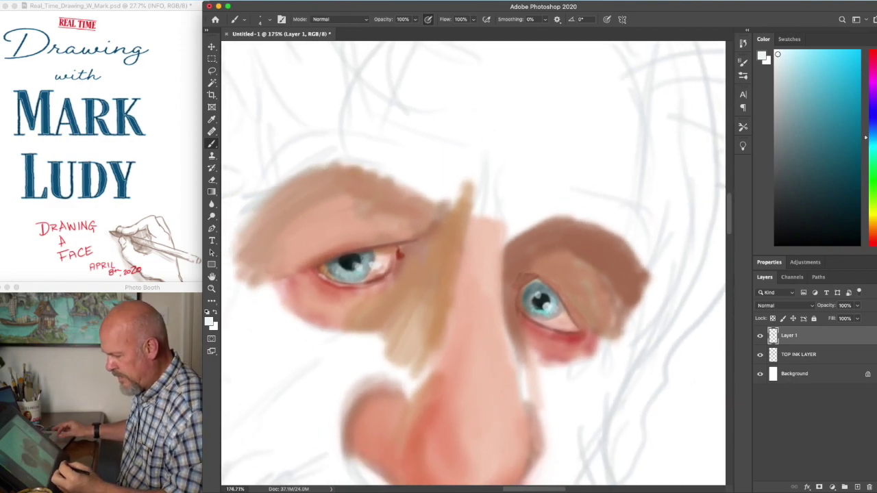
Line the right eye's upper lid and inner edge in dark red, and dab its inner corner with orange-red.
scroll(473, 264, up, 3)
alt+click(593, 344)
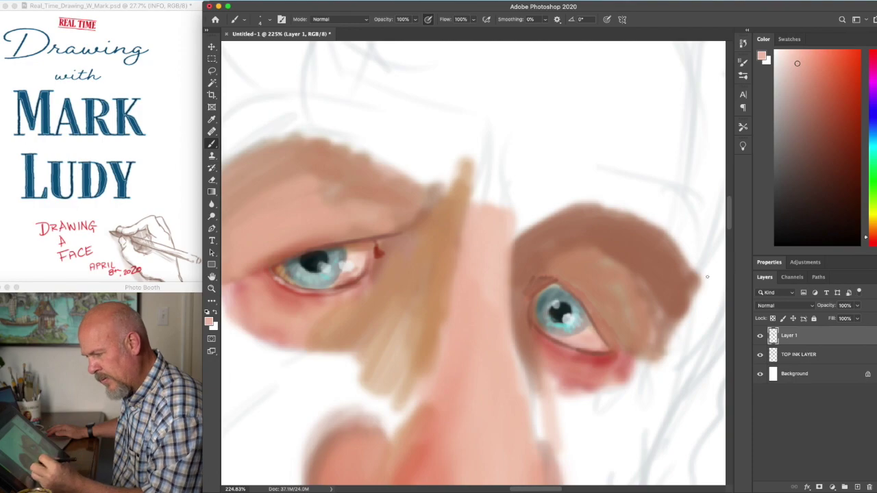
click(853, 129)
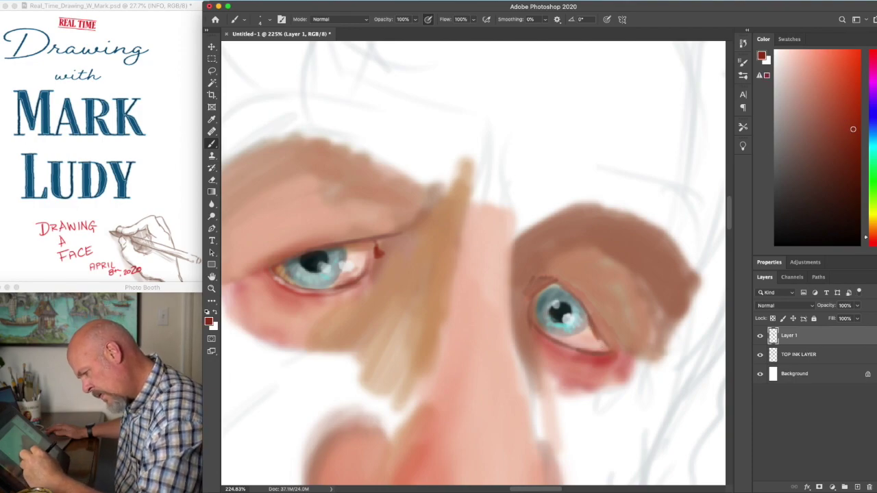
mouse_move(559, 285)
mouse_down()
mouse_move(535, 289)
mouse_move(527, 319)
mouse_up()
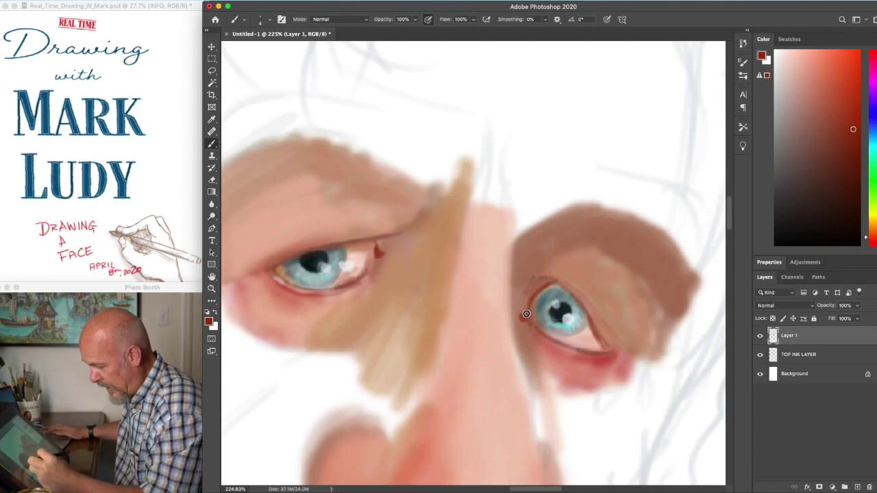
click(828, 61)
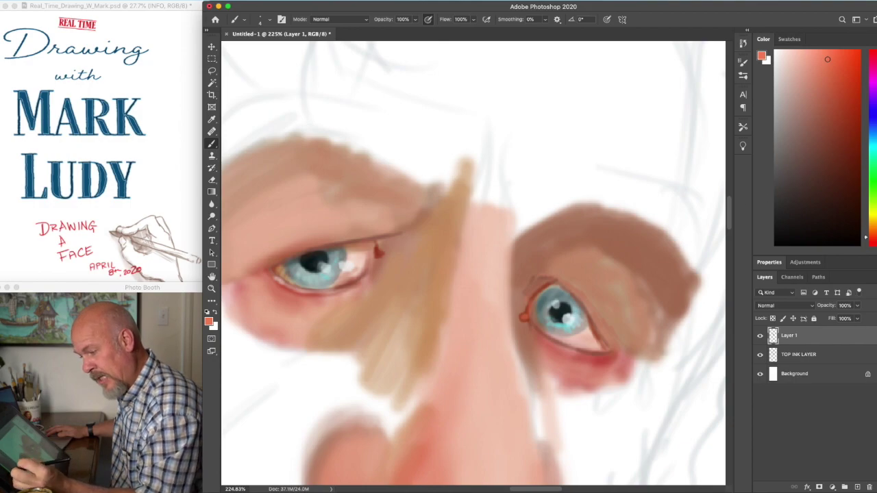
Shade the skin beside the left eye's inner corner with an orange-brown.
click(870, 229)
drag(871, 229, 872, 231)
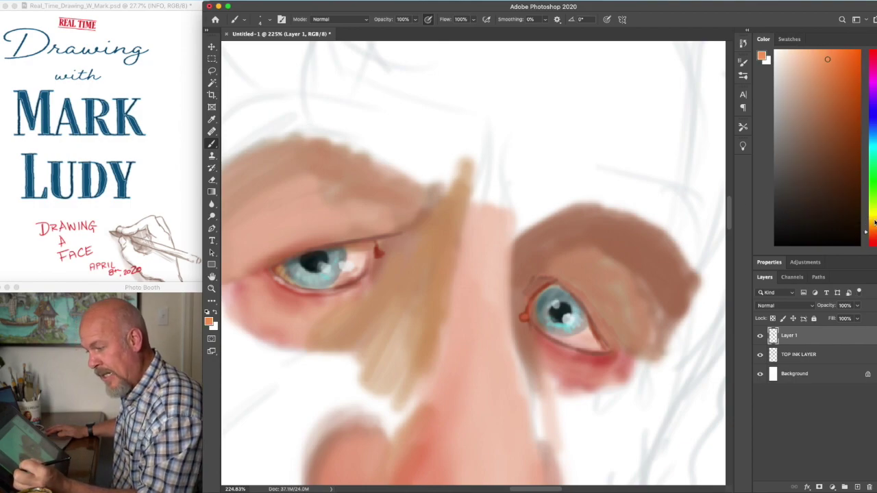
click(833, 115)
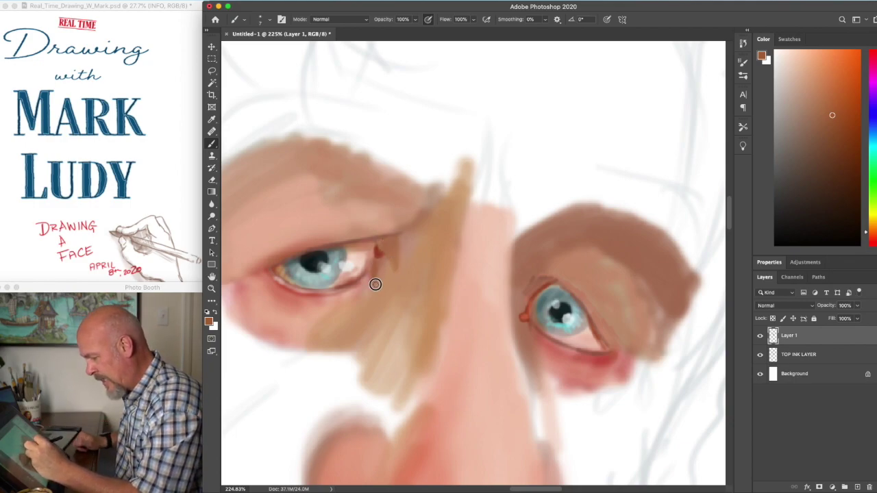
scroll(411, 240, down, 3)
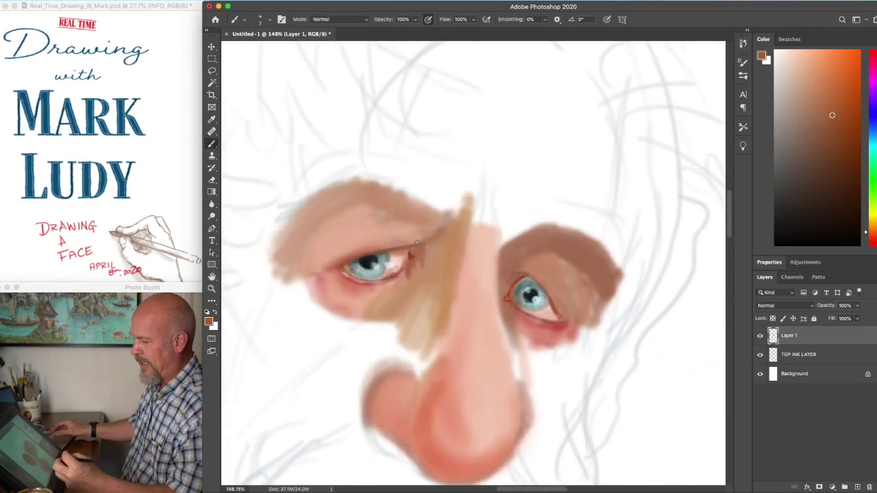
Move the left eye's dark red corner dab lower, covering the old one with a sampled skin brown.
scroll(417, 242, up, 3)
alt+click(347, 246)
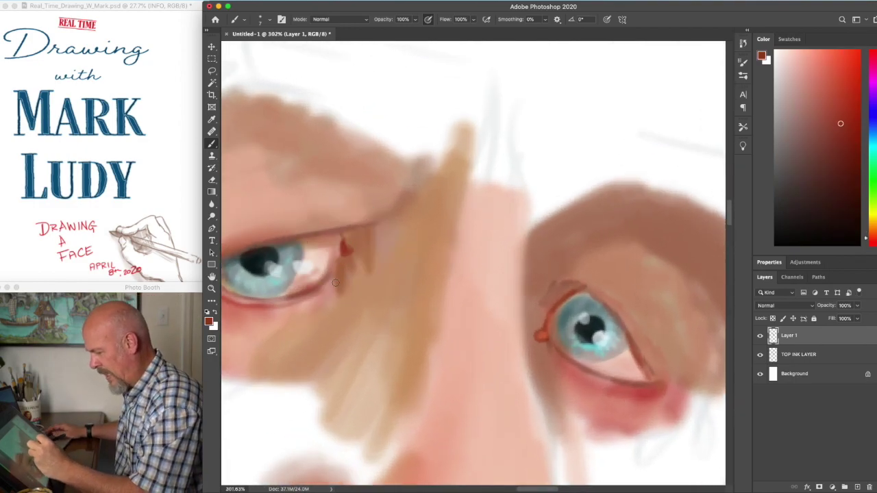
drag(337, 281, 348, 292)
alt+click(356, 247)
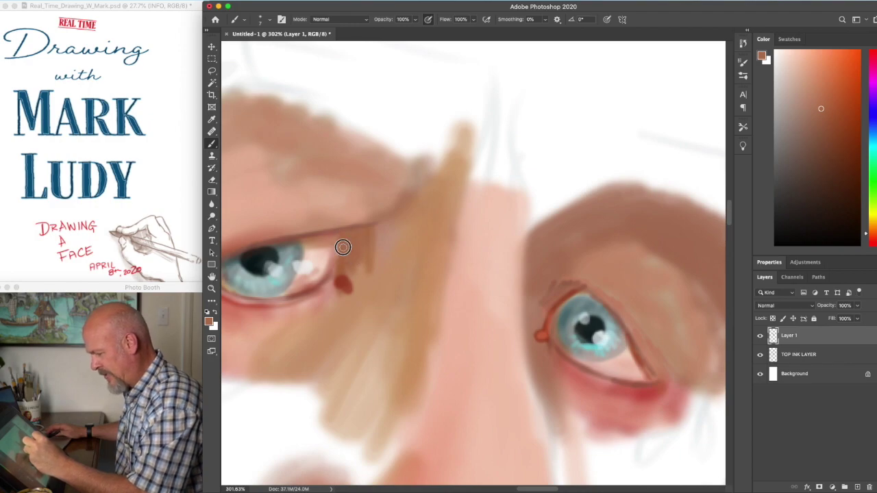
Deepen the shadow between the left eye's inner corner and the nose with dark brown.
scroll(344, 249, down, 3)
click(836, 153)
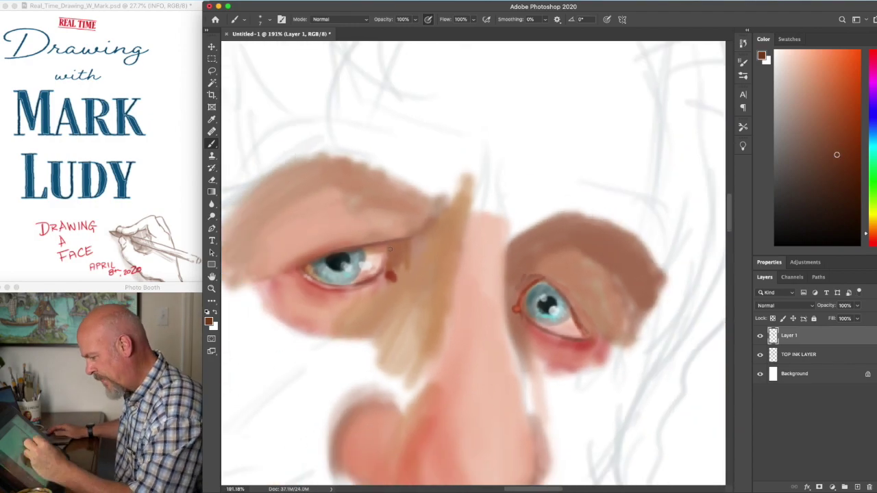
drag(394, 249, 408, 274)
scroll(336, 351, down, 2)
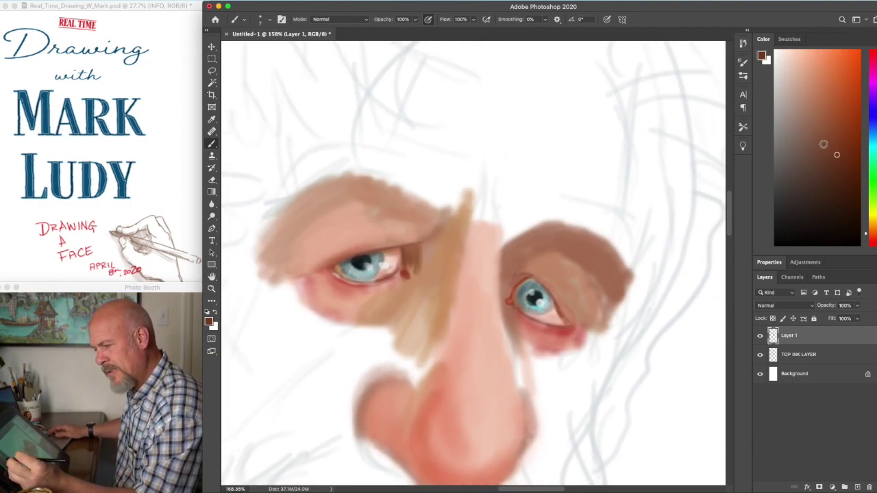
Outline the bag under the left eye and the crease at its outer corner in light and darker brown.
alt+click(316, 299)
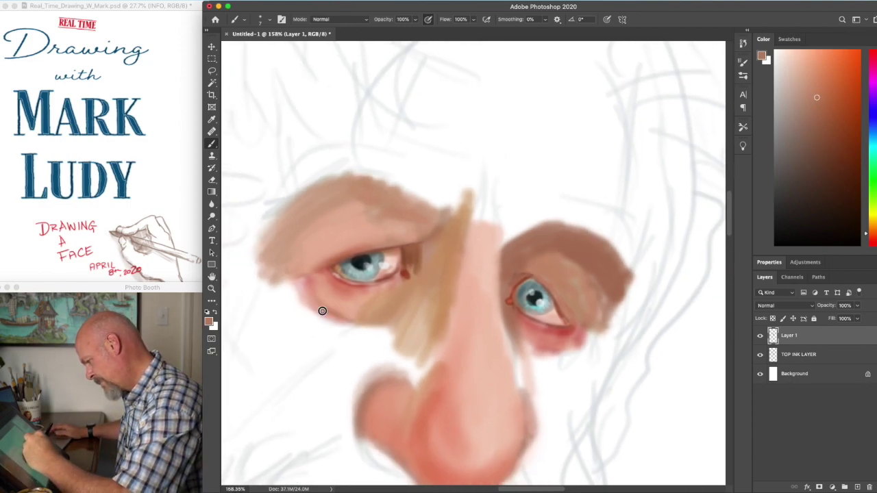
mouse_move(342, 320)
mouse_down()
mouse_move(299, 282)
mouse_move(306, 295)
mouse_move(328, 298)
mouse_move(323, 277)
mouse_move(284, 278)
mouse_up()
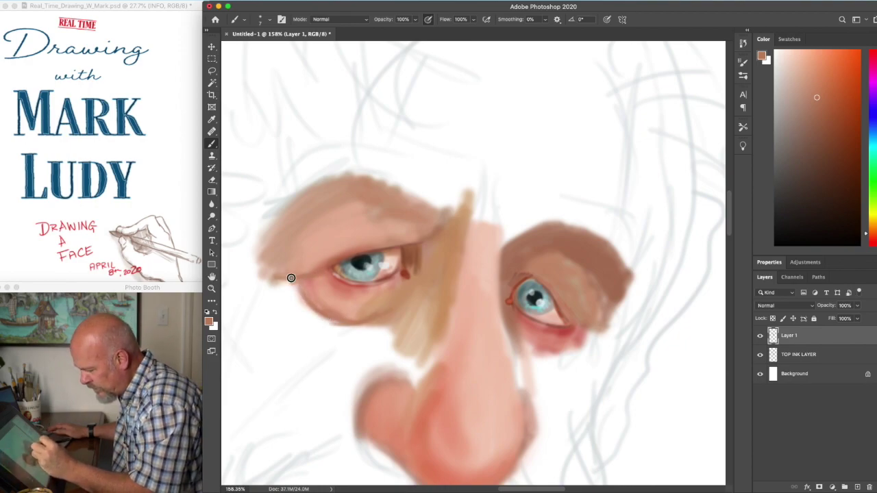
click(827, 124)
mouse_move(313, 277)
mouse_down()
mouse_move(348, 257)
mouse_move(308, 285)
mouse_move(339, 298)
mouse_move(315, 281)
mouse_up()
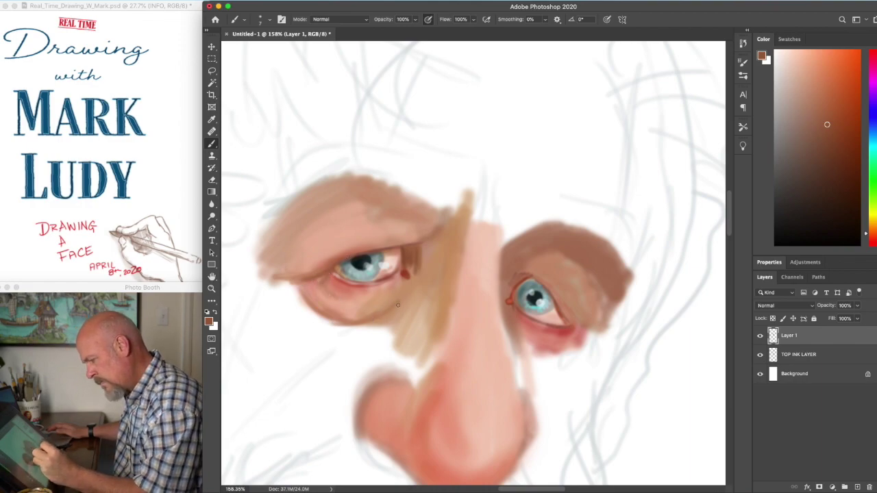
Outline the bag under the right eye, the left nostril wing and the underside of the nose in brown.
mouse_move(543, 342)
mouse_down()
mouse_move(519, 337)
mouse_move(555, 355)
mouse_move(581, 326)
mouse_up()
scroll(414, 128, down, 4)
drag(378, 319, 381, 349)
mouse_move(414, 373)
mouse_down()
mouse_move(441, 390)
mouse_move(420, 382)
mouse_move(479, 382)
mouse_move(450, 391)
mouse_move(481, 375)
mouse_up()
scroll(505, 333, up, 4)
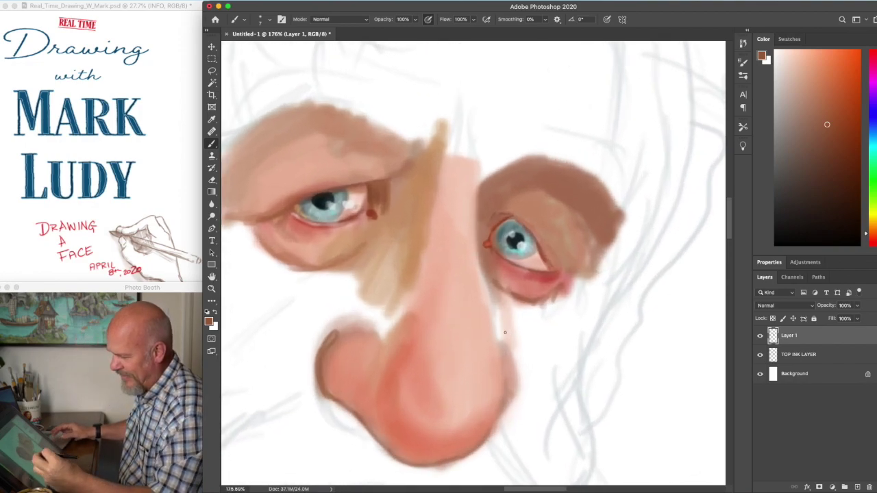
Lighten the right upper eyelid with a peach tone sampled from the left eyelid, using a larger brush.
drag(546, 253, 561, 276)
alt+click(313, 175)
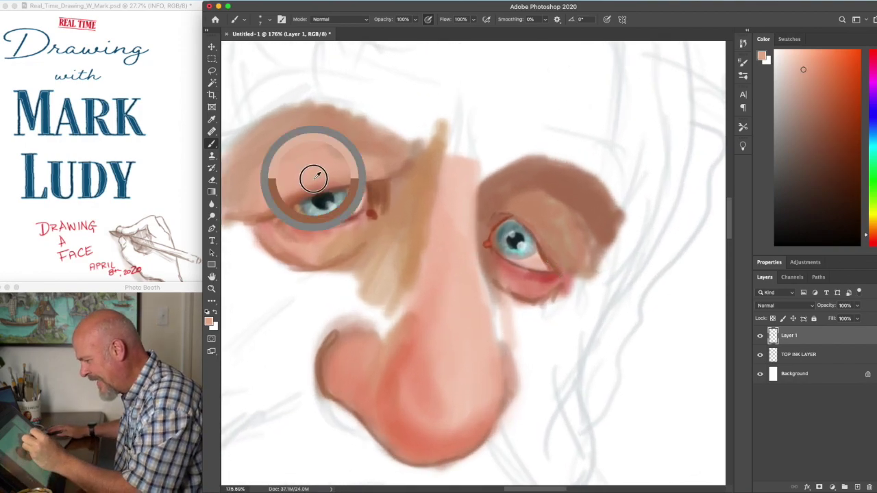
key(bracketright)
mouse_move(539, 219)
mouse_down()
mouse_move(544, 235)
mouse_move(527, 209)
mouse_move(542, 206)
mouse_up()
key(bracketleft)
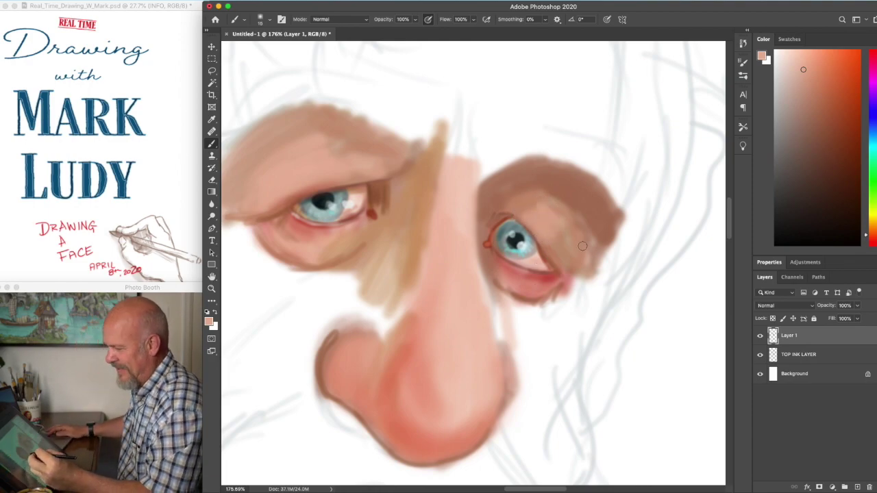
scroll(462, 303, down, 3)
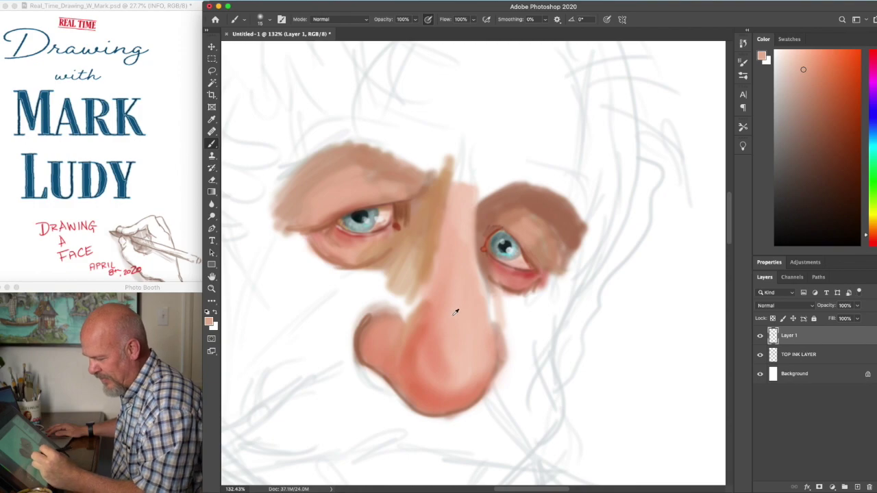
Fill the left cheek and the sides of the nose with a salmon skin tone sampled from the nostril wing.
alt+click(389, 334)
mouse_move(393, 256)
mouse_down()
mouse_move(413, 250)
mouse_move(356, 305)
mouse_move(340, 337)
mouse_move(344, 329)
mouse_move(320, 307)
mouse_move(337, 273)
mouse_move(328, 269)
mouse_move(354, 275)
mouse_move(313, 261)
mouse_move(304, 249)
mouse_move(326, 268)
mouse_move(297, 235)
mouse_move(291, 244)
mouse_move(305, 247)
mouse_move(309, 260)
mouse_move(293, 322)
mouse_up()
mouse_move(350, 272)
mouse_down()
mouse_move(327, 360)
mouse_move(385, 285)
mouse_move(353, 280)
mouse_move(398, 292)
mouse_move(394, 318)
mouse_move(419, 304)
mouse_move(419, 292)
mouse_move(421, 303)
mouse_move(435, 237)
mouse_move(399, 256)
mouse_up()
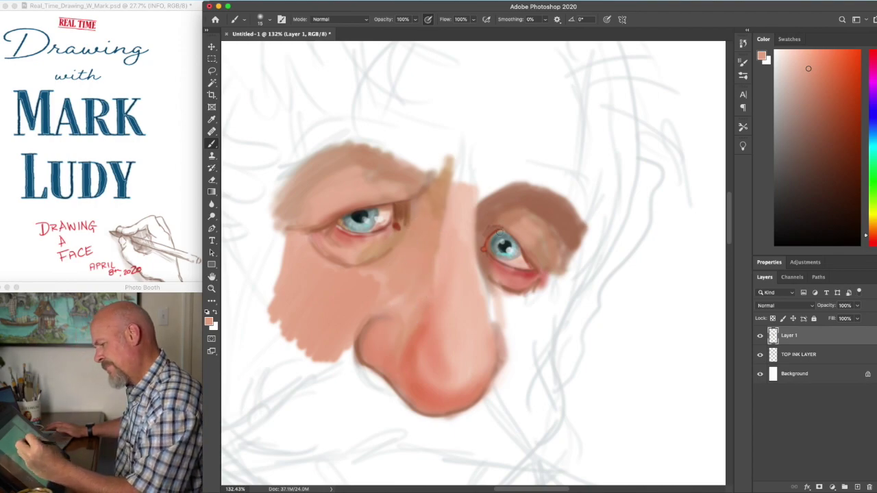
mouse_move(503, 325)
mouse_down()
mouse_move(478, 251)
mouse_move(490, 308)
mouse_up()
Shade the nose's right side, the right cheek fold and the crease beside the left nostril in reddish brown.
click(819, 116)
mouse_move(478, 244)
mouse_down()
mouse_move(503, 304)
mouse_move(487, 302)
mouse_up()
drag(512, 339, 515, 391)
mouse_move(336, 363)
mouse_down()
mouse_move(338, 349)
mouse_move(372, 320)
mouse_up()
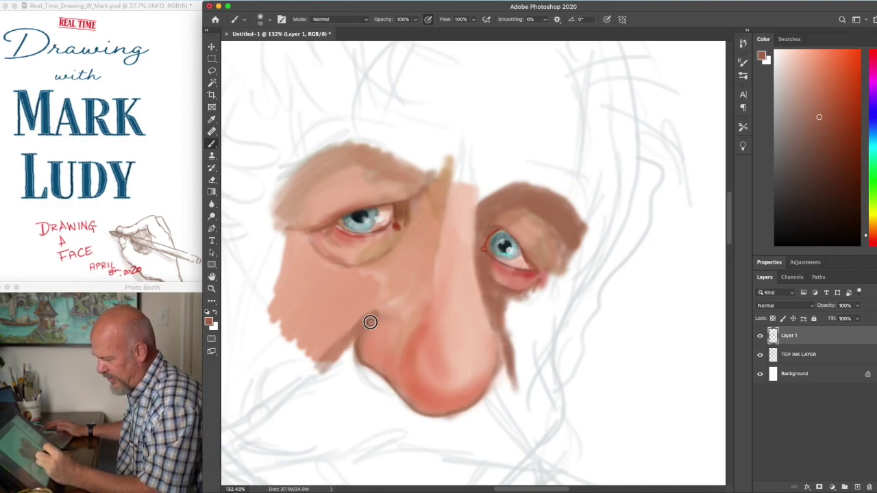
Paint a bluish shadow beside the left nostril and block in the whole mustache below the nose in blue-grey.
click(872, 131)
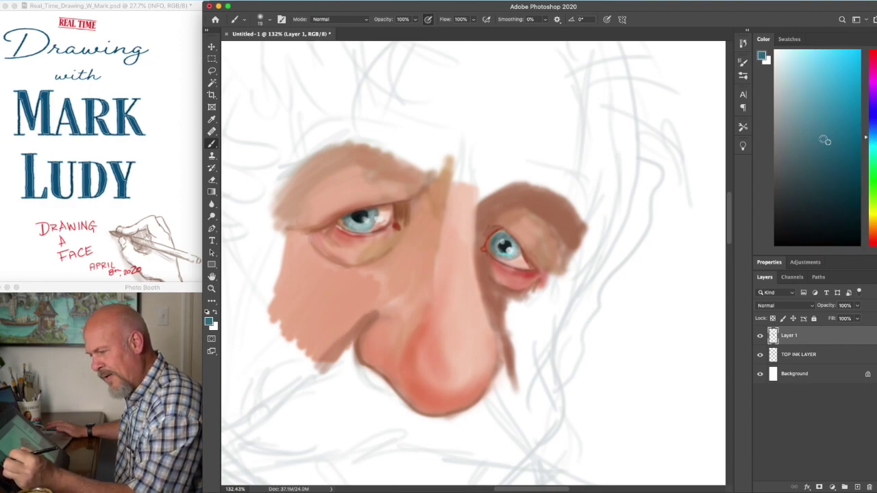
mouse_move(353, 334)
mouse_down()
mouse_move(323, 373)
mouse_move(363, 325)
mouse_move(351, 353)
mouse_up()
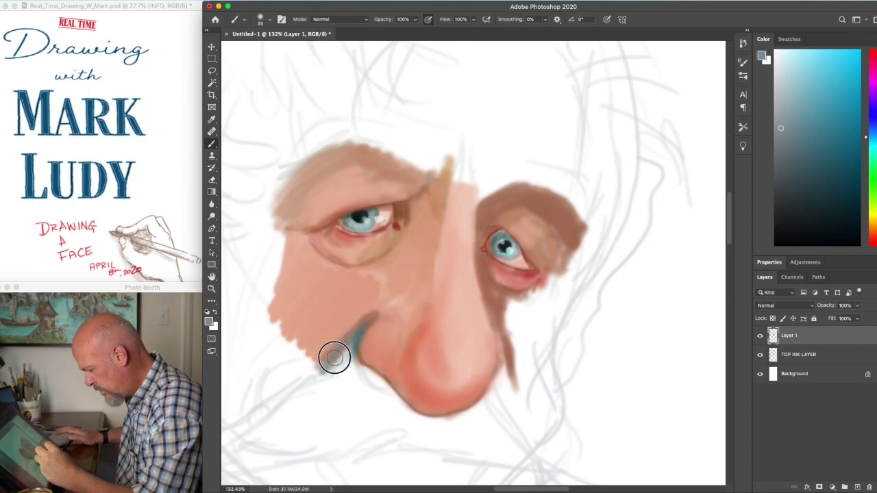
mouse_move(336, 361)
mouse_down()
mouse_move(310, 367)
mouse_move(268, 433)
mouse_move(322, 411)
mouse_move(348, 425)
mouse_move(364, 411)
mouse_move(365, 371)
mouse_move(427, 438)
mouse_move(454, 426)
mouse_move(440, 434)
mouse_move(496, 413)
mouse_move(501, 372)
mouse_move(520, 449)
mouse_move(505, 455)
mouse_move(473, 429)
mouse_move(447, 427)
mouse_move(417, 443)
mouse_move(374, 435)
mouse_move(333, 447)
mouse_move(260, 437)
mouse_up()
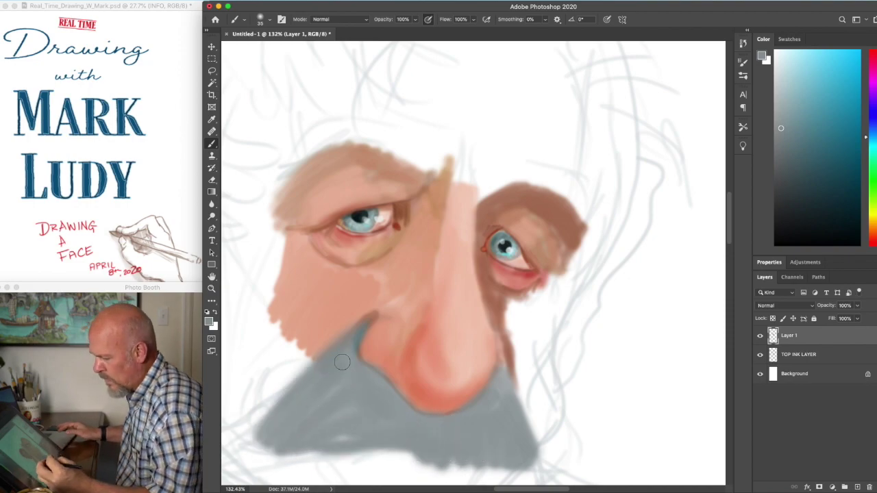
Brush pale yellow and fine off-white hair strands over the grey mustache.
key(super+equal)
drag(874, 223, 870, 217)
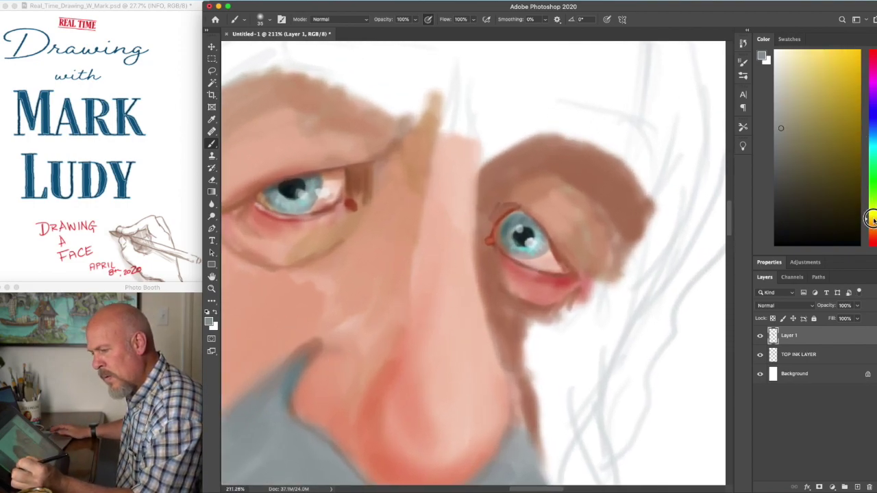
click(790, 74)
scroll(293, 336, down, 5)
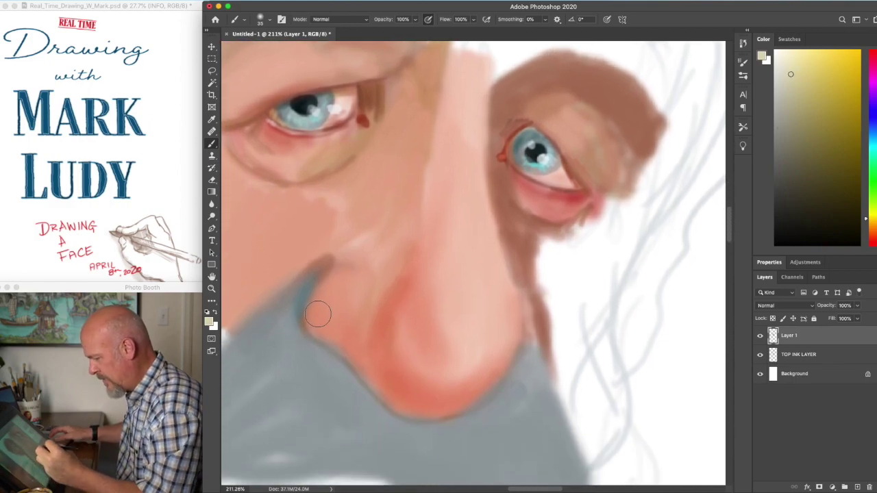
scroll(318, 315, down, 3)
mouse_move(324, 333)
mouse_down()
mouse_move(298, 353)
mouse_move(349, 288)
mouse_move(300, 375)
mouse_move(358, 329)
mouse_move(382, 402)
mouse_move(450, 368)
mouse_move(494, 364)
mouse_move(528, 419)
mouse_move(538, 361)
mouse_up()
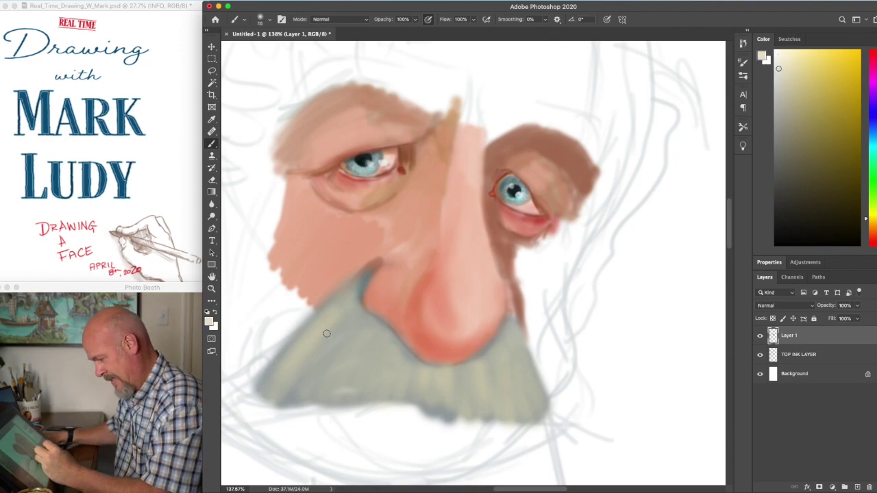
mouse_move(281, 378)
mouse_down()
mouse_move(351, 314)
mouse_move(325, 386)
mouse_up()
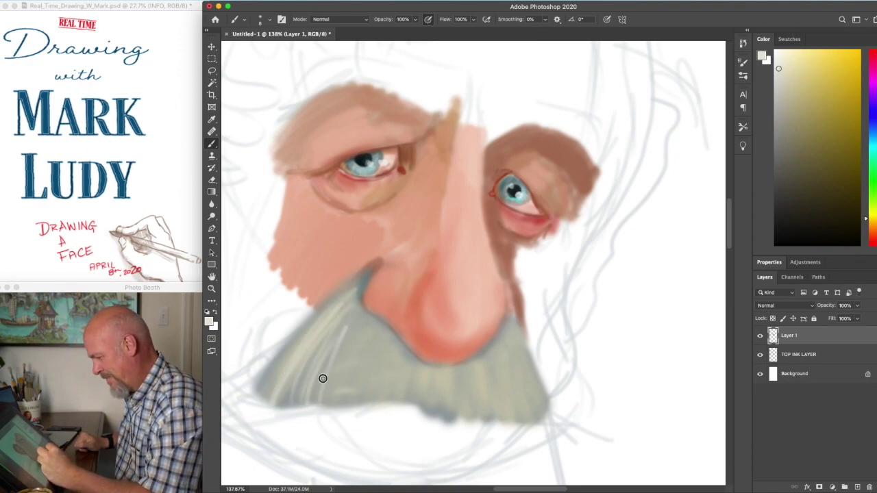
Fill both cheeks and the forehead with a salmon tone sampled from the left cheek, using a larger brush.
alt+click(325, 258)
key(bracketright)
mouse_move(278, 205)
mouse_down()
mouse_move(262, 186)
mouse_move(280, 196)
mouse_move(270, 221)
mouse_move(260, 168)
mouse_move(272, 117)
mouse_move(352, 82)
mouse_move(401, 98)
mouse_move(304, 121)
mouse_move(235, 278)
mouse_move(251, 377)
mouse_move(280, 333)
mouse_move(304, 354)
mouse_up()
mouse_move(518, 263)
mouse_down()
mouse_move(528, 289)
mouse_move(558, 233)
mouse_move(537, 321)
mouse_move(544, 349)
mouse_up()
mouse_move(453, 82)
mouse_down()
mouse_move(459, 119)
mouse_move(480, 126)
mouse_move(484, 145)
mouse_move(496, 120)
mouse_move(550, 124)
mouse_move(589, 155)
mouse_move(521, 89)
mouse_move(422, 43)
mouse_move(481, 33)
mouse_up()
scroll(424, 289, down, 2)
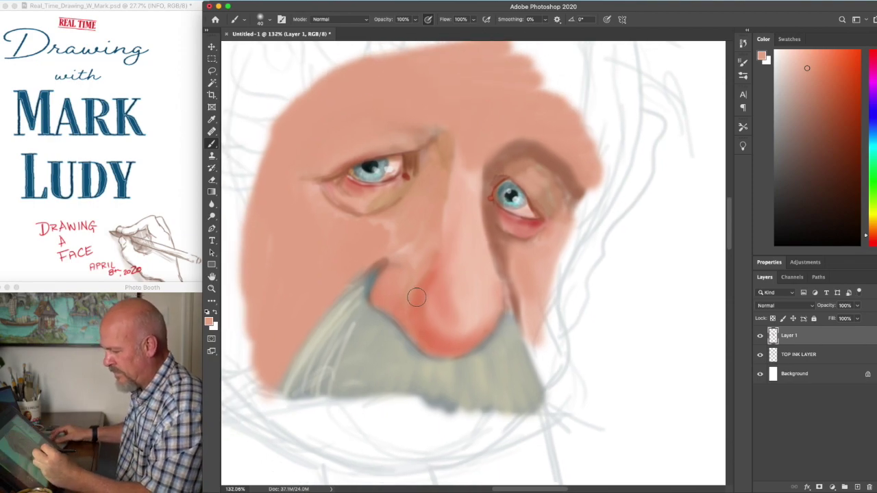
Shade the nose's left side and the outer left edge of the face in a darker reddish brown.
scroll(424, 290, up, 5)
scroll(385, 217, down, 2)
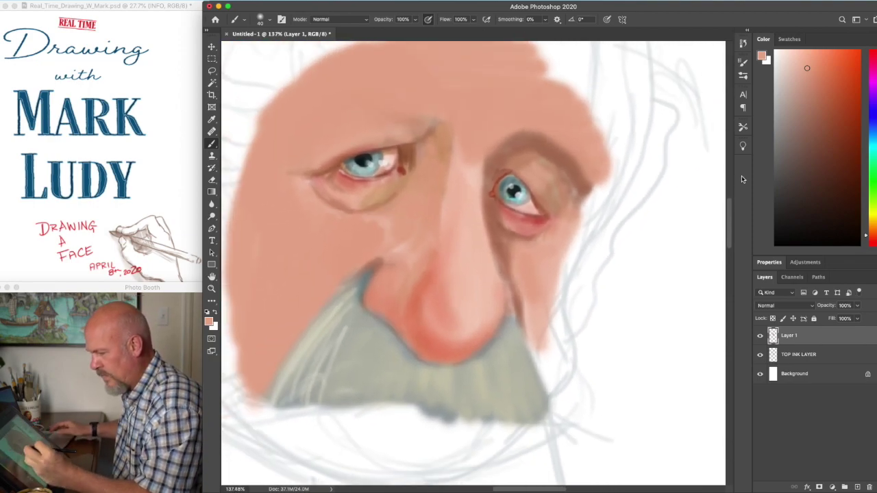
click(818, 94)
mouse_move(426, 153)
mouse_down()
mouse_move(414, 210)
mouse_move(431, 207)
mouse_move(436, 156)
mouse_move(415, 178)
mouse_move(420, 207)
mouse_up()
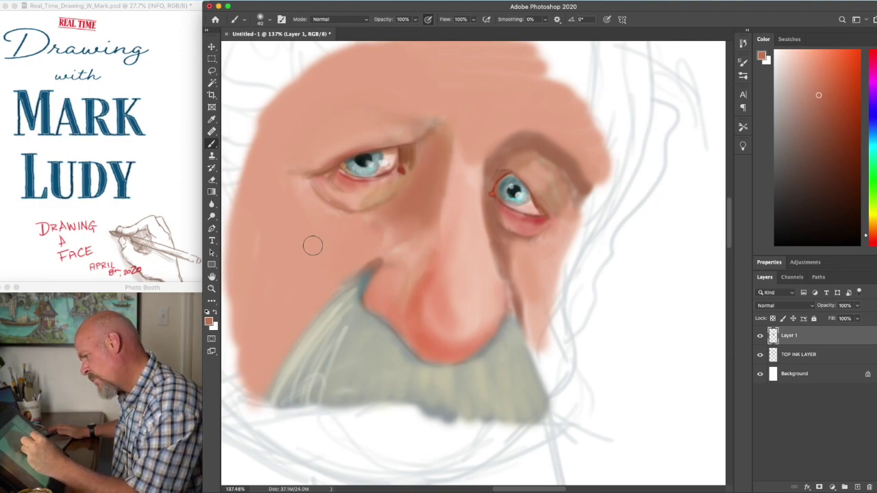
mouse_move(278, 249)
mouse_down()
mouse_move(255, 221)
mouse_move(272, 295)
mouse_move(237, 176)
mouse_move(264, 297)
mouse_move(302, 348)
mouse_up()
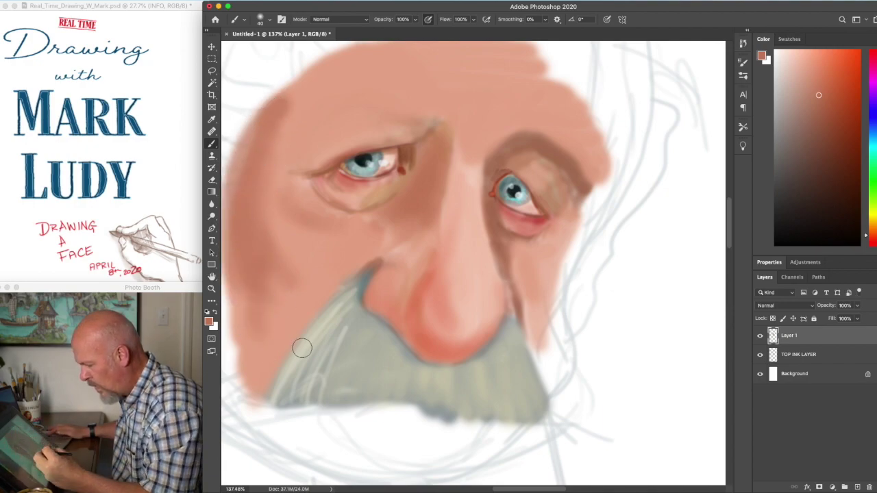
Redden the left cheek, the left nostril wing and the lower nose with deep red.
click(873, 238)
click(850, 113)
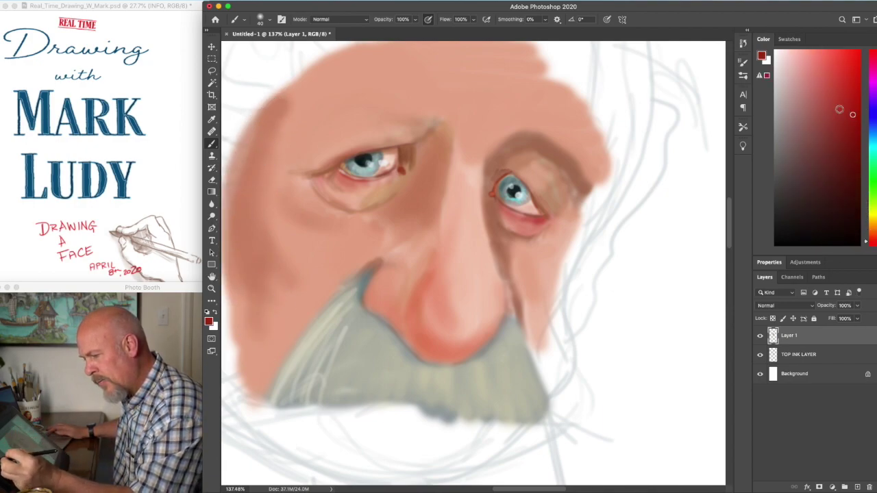
mouse_move(282, 213)
mouse_down()
mouse_move(276, 272)
mouse_move(309, 248)
mouse_move(327, 254)
mouse_move(339, 283)
mouse_up()
drag(426, 304, 425, 343)
mouse_move(370, 285)
mouse_down()
mouse_move(404, 331)
mouse_move(389, 257)
mouse_up()
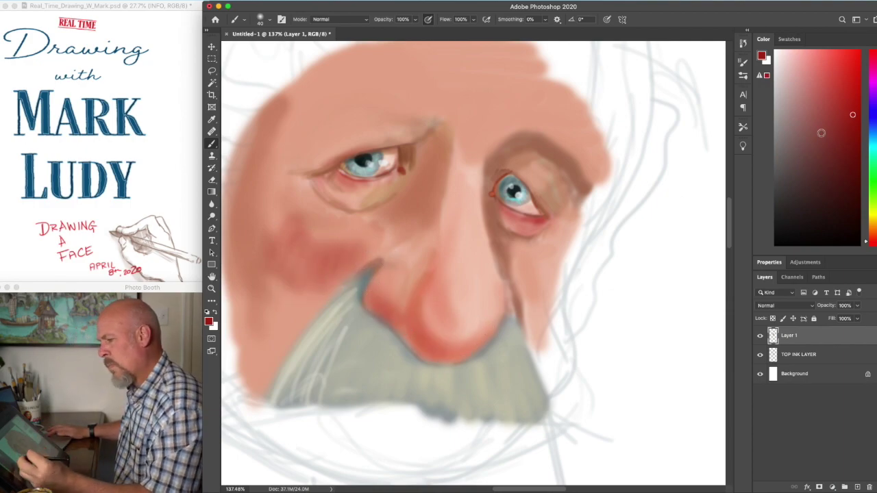
Paint a light pink blush on the upper left cheek and across the right cheek.
click(807, 57)
mouse_move(291, 211)
mouse_down()
mouse_move(313, 231)
mouse_move(377, 247)
mouse_up()
mouse_move(519, 257)
mouse_down()
mouse_move(556, 258)
mouse_move(555, 268)
mouse_move(571, 237)
mouse_move(570, 327)
mouse_move(546, 288)
mouse_move(550, 358)
mouse_move(529, 277)
mouse_move(525, 317)
mouse_up()
alt+click(532, 276)
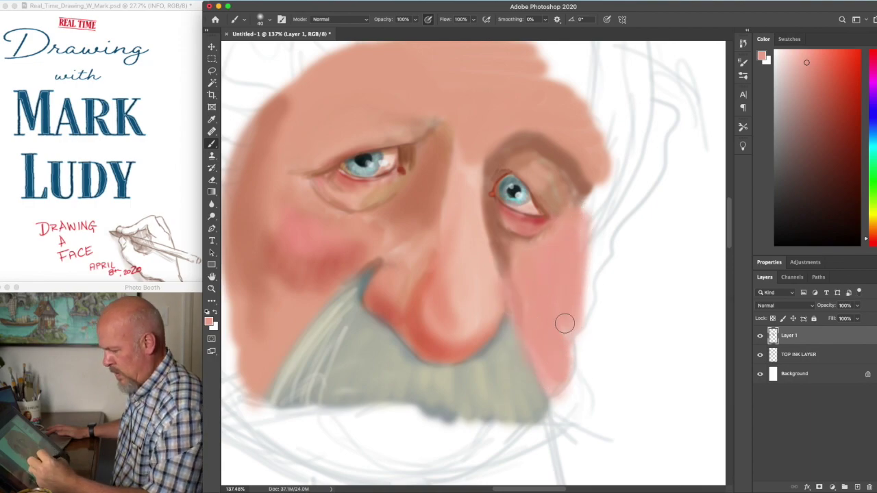
Define the nose outline, the left eye's wrinkles and the folds of both cheeks in reddish brown and brown.
alt+click(444, 343)
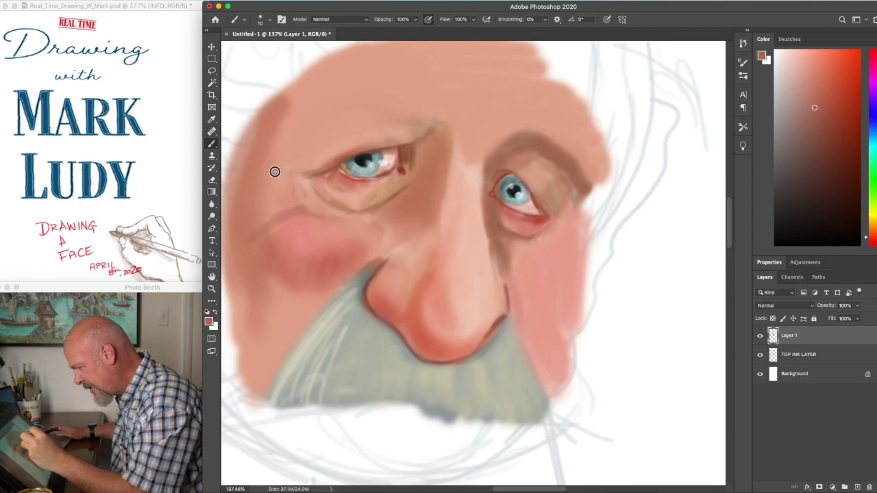
drag(289, 177, 256, 145)
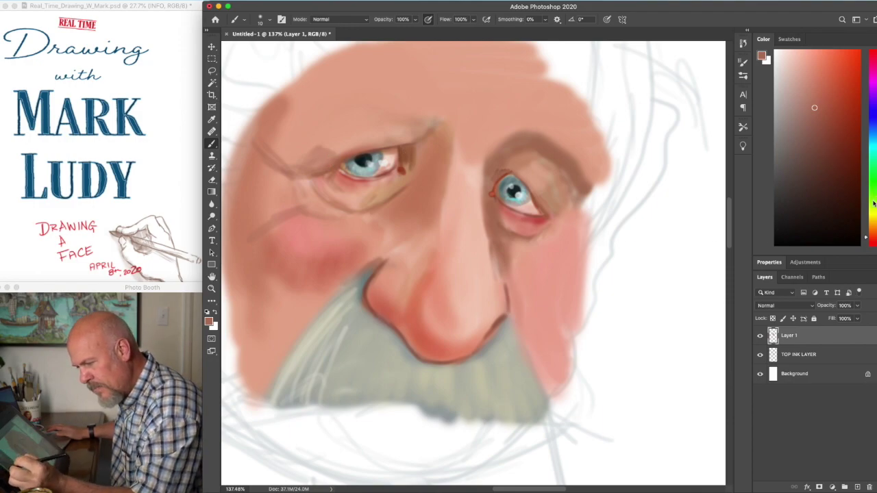
click(870, 228)
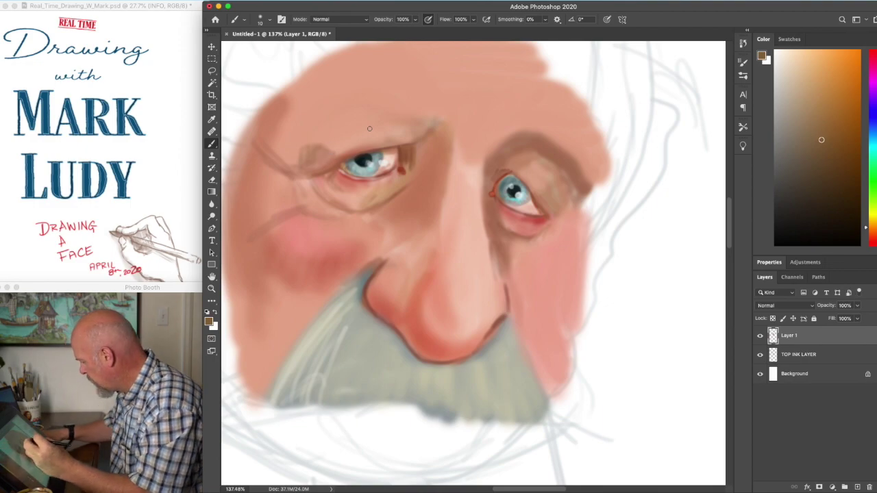
mouse_move(299, 187)
mouse_down()
mouse_move(248, 190)
mouse_move(305, 190)
mouse_move(297, 196)
mouse_move(298, 183)
mouse_move(374, 211)
mouse_move(369, 262)
mouse_move(301, 321)
mouse_up()
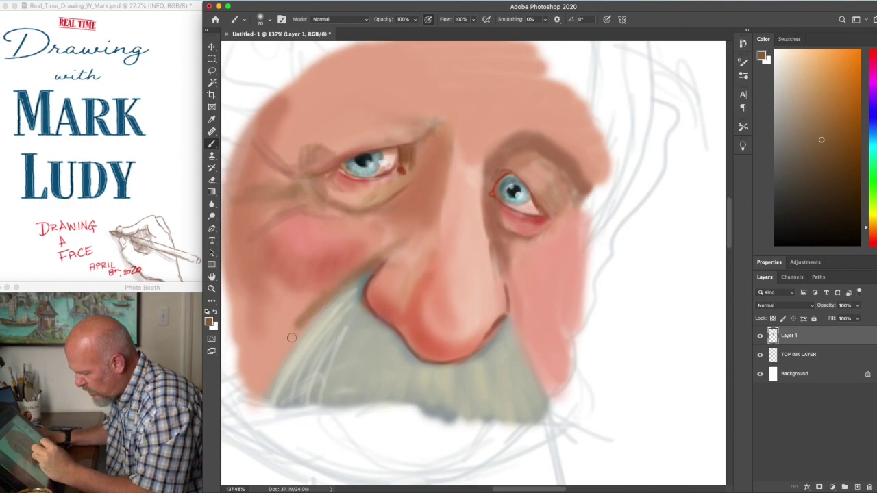
mouse_move(503, 283)
mouse_down()
mouse_move(523, 335)
mouse_move(504, 320)
mouse_move(493, 331)
mouse_move(536, 353)
mouse_move(535, 253)
mouse_move(547, 255)
mouse_move(526, 242)
mouse_move(540, 250)
mouse_move(567, 322)
mouse_move(535, 238)
mouse_move(560, 314)
mouse_move(541, 233)
mouse_move(578, 195)
mouse_up()
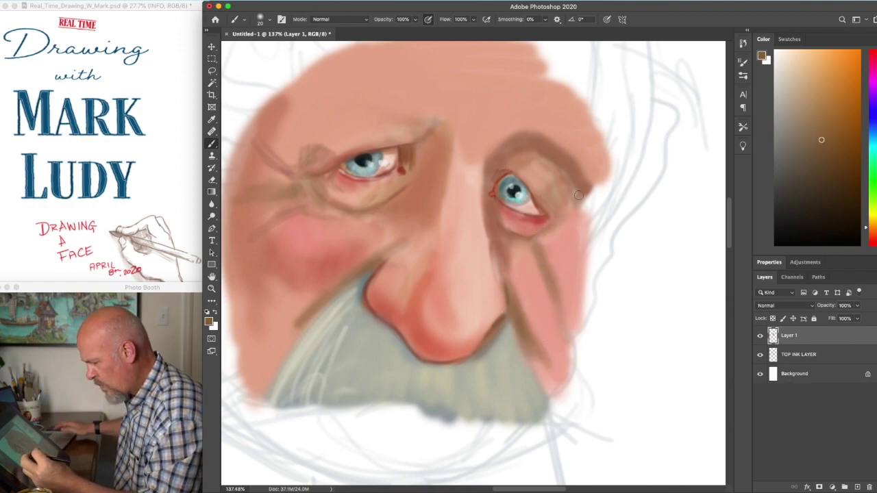
Soften the wrinkles around the left eye and the upper left cheek with a salmon tone.
click(872, 233)
click(810, 79)
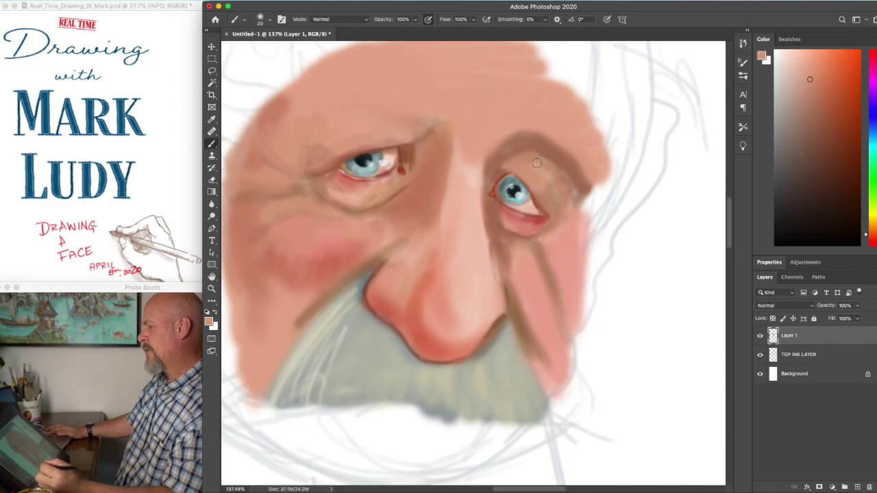
Paint both eyebrows in grey and dark grey, starting from a tone sampled from the mustache.
alt+click(328, 355)
drag(864, 206, 866, 223)
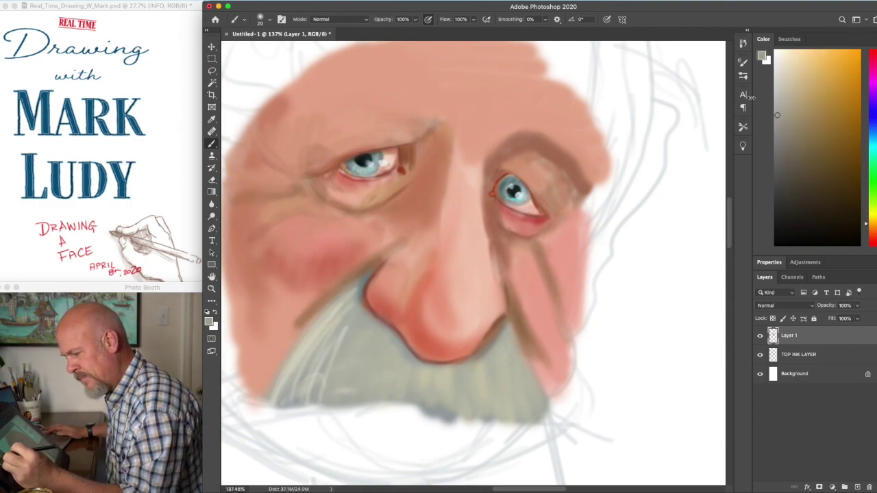
mouse_move(299, 129)
mouse_down()
mouse_move(367, 117)
mouse_move(296, 140)
mouse_move(302, 120)
mouse_move(320, 110)
mouse_move(403, 102)
mouse_move(405, 113)
mouse_move(388, 125)
mouse_move(378, 115)
mouse_move(375, 102)
mouse_move(447, 124)
mouse_up()
click(778, 178)
mouse_move(530, 135)
mouse_down()
mouse_move(521, 133)
mouse_move(532, 151)
mouse_move(555, 142)
mouse_move(554, 163)
mouse_move(587, 180)
mouse_move(571, 157)
mouse_move(594, 161)
mouse_up()
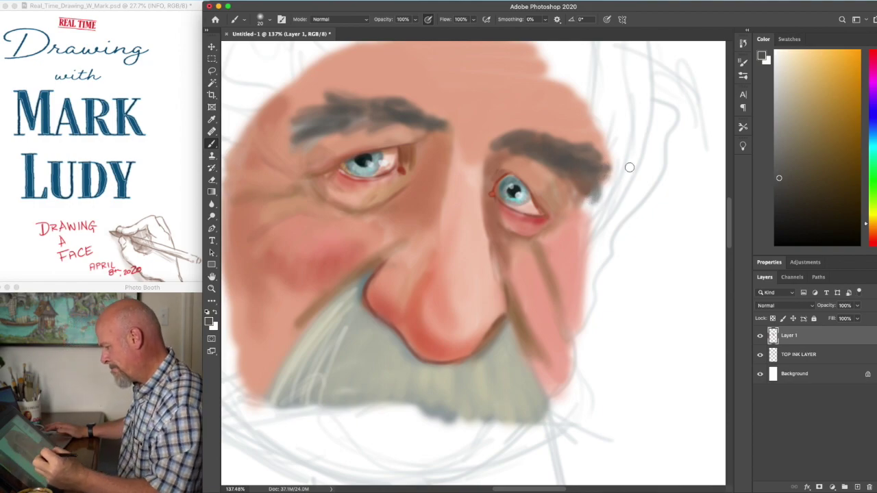
mouse_move(518, 141)
mouse_down()
mouse_move(505, 141)
mouse_move(534, 171)
mouse_up()
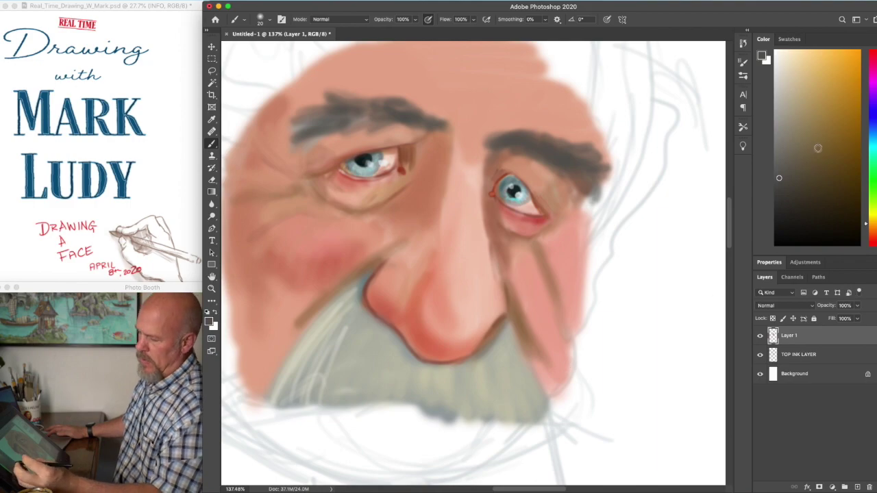
Add lighter grey hair strokes to both eyebrows.
click(783, 123)
mouse_move(357, 103)
mouse_down()
mouse_move(317, 108)
mouse_move(382, 107)
mouse_move(438, 125)
mouse_up()
mouse_move(488, 143)
mouse_down()
mouse_move(596, 153)
mouse_move(615, 165)
mouse_up()
Deepen the shadow beside the nose bridge, the left eye's creases and the left cheek fold in dark reddish brown.
alt+click(433, 171)
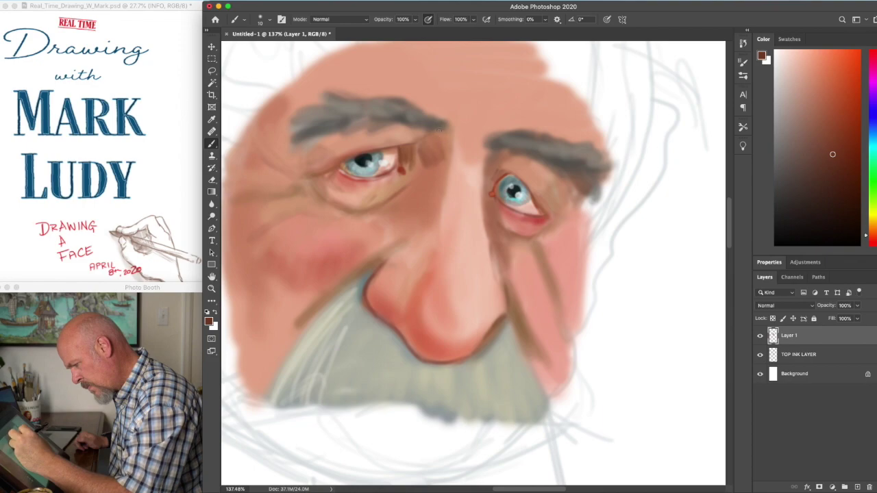
drag(346, 158, 298, 169)
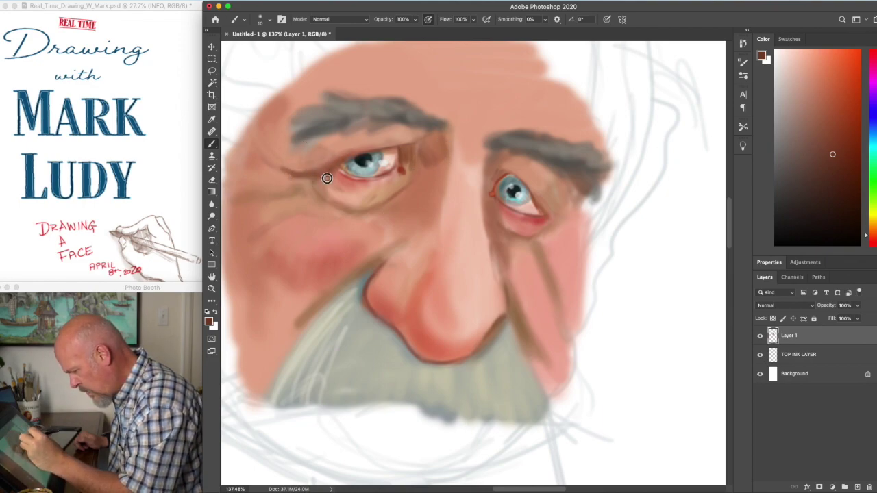
mouse_move(327, 179)
mouse_down()
mouse_move(312, 180)
mouse_move(332, 204)
mouse_up()
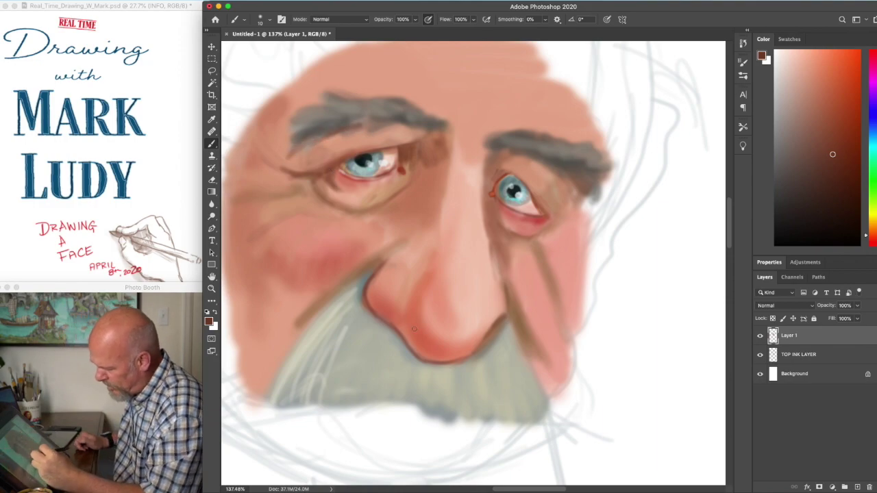
mouse_move(373, 259)
mouse_down()
mouse_move(357, 305)
mouse_move(300, 325)
mouse_move(287, 357)
mouse_up()
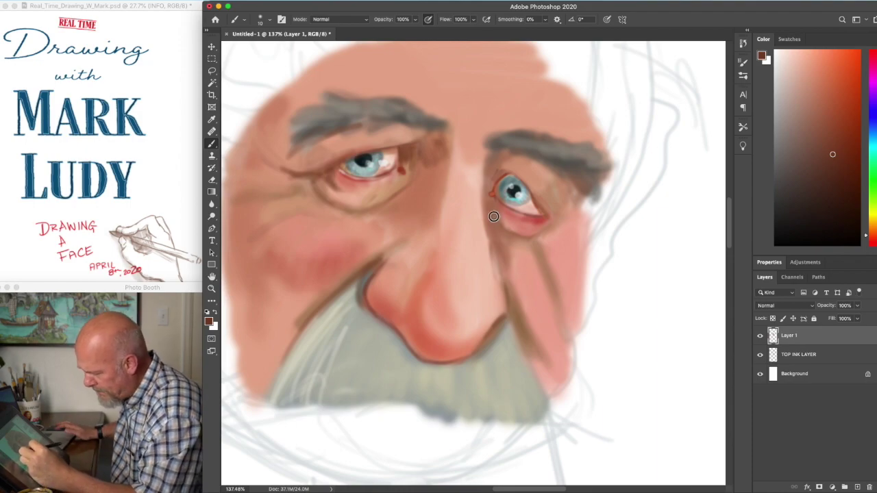
Darken the folds around the right eye in reddish brown and touch up its outer side with pink sampled from the left cheek.
mouse_move(503, 227)
mouse_down()
mouse_move(509, 170)
mouse_move(498, 169)
mouse_move(498, 197)
mouse_move(514, 181)
mouse_move(524, 184)
mouse_move(496, 165)
mouse_up()
mouse_move(541, 217)
mouse_down()
mouse_move(518, 179)
mouse_move(541, 219)
mouse_move(550, 208)
mouse_move(522, 182)
mouse_move(542, 189)
mouse_move(554, 218)
mouse_move(554, 198)
mouse_move(556, 226)
mouse_move(572, 220)
mouse_move(581, 203)
mouse_move(568, 208)
mouse_move(591, 179)
mouse_up()
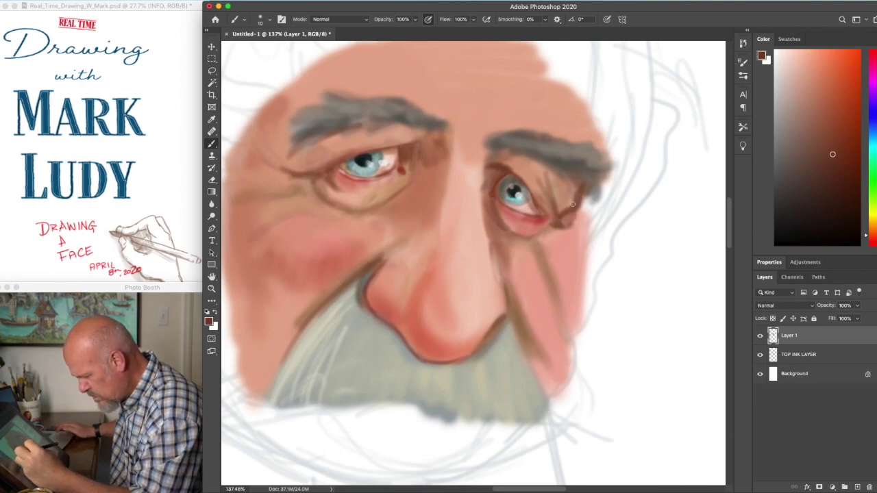
alt+click(336, 229)
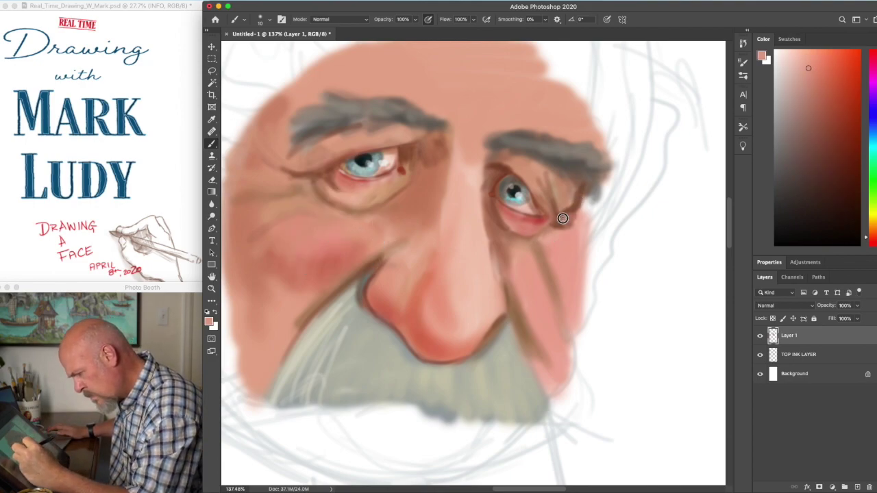
mouse_move(576, 228)
mouse_down()
mouse_move(576, 193)
mouse_move(562, 202)
mouse_move(567, 188)
mouse_move(588, 177)
mouse_move(591, 184)
mouse_move(579, 141)
mouse_up()
Paint the lip below the mustache in a red sampled from under the right eye.
scroll(589, 146, down, 5)
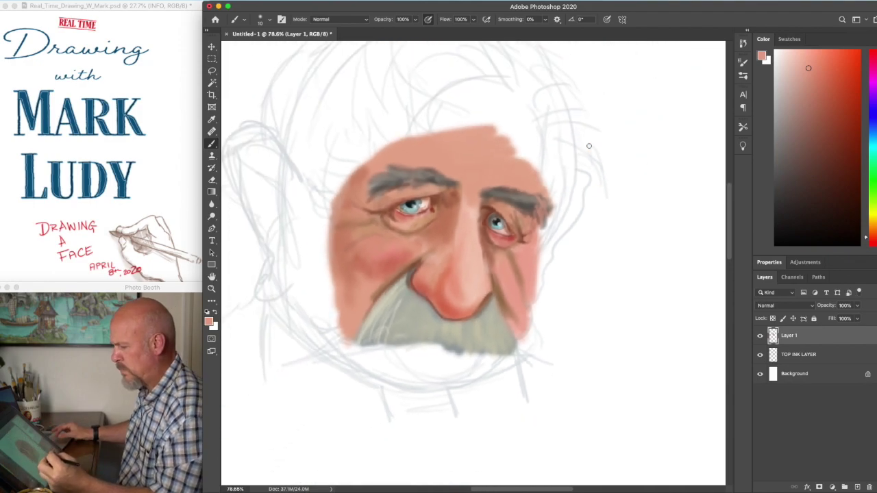
scroll(589, 145, up, 4)
scroll(588, 144, down, 3)
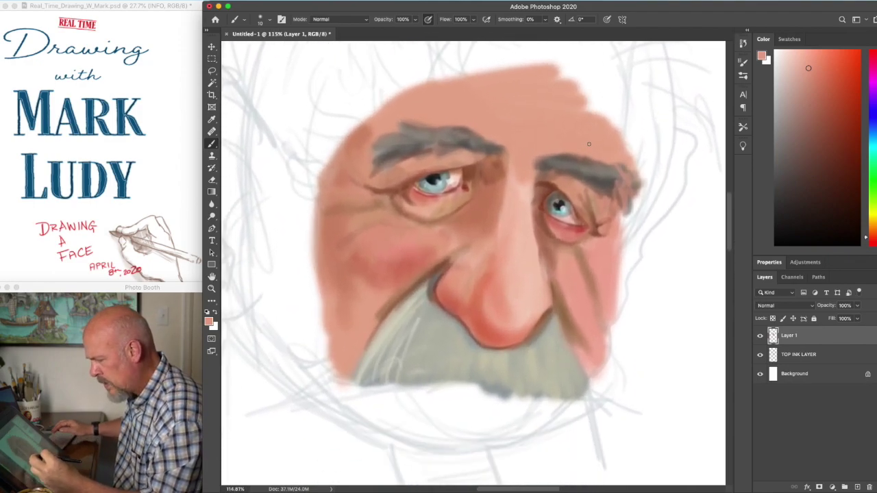
alt+click(568, 225)
drag(460, 381, 482, 381)
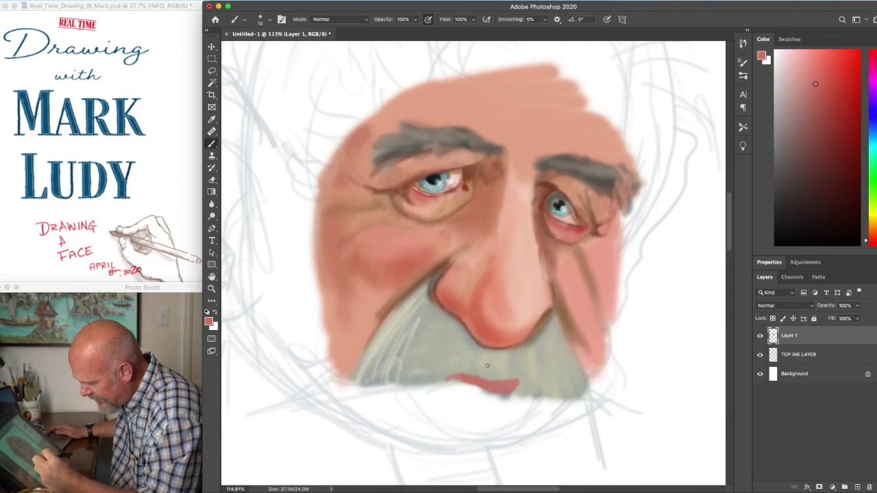
Brush warm grey-brown hair strands over the left half of the mustache.
click(777, 117)
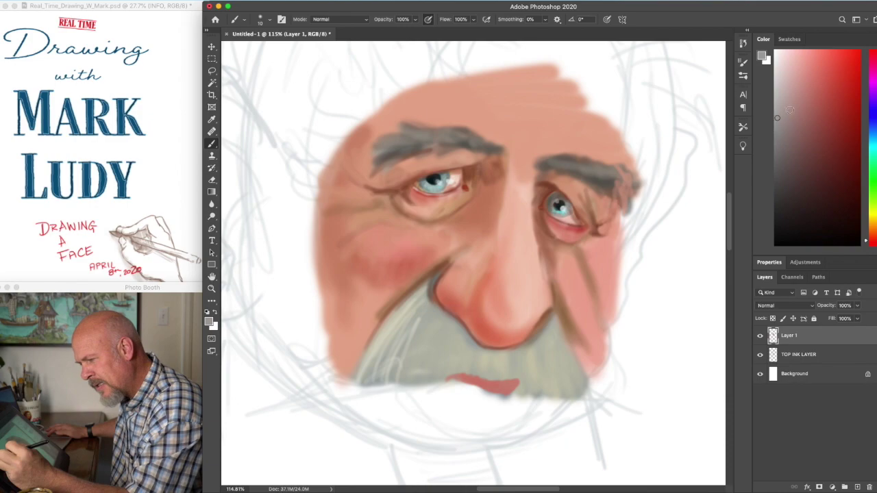
click(868, 227)
mouse_move(419, 299)
mouse_down()
mouse_move(381, 340)
mouse_move(390, 318)
mouse_move(419, 304)
mouse_move(407, 336)
mouse_move(374, 377)
mouse_up()
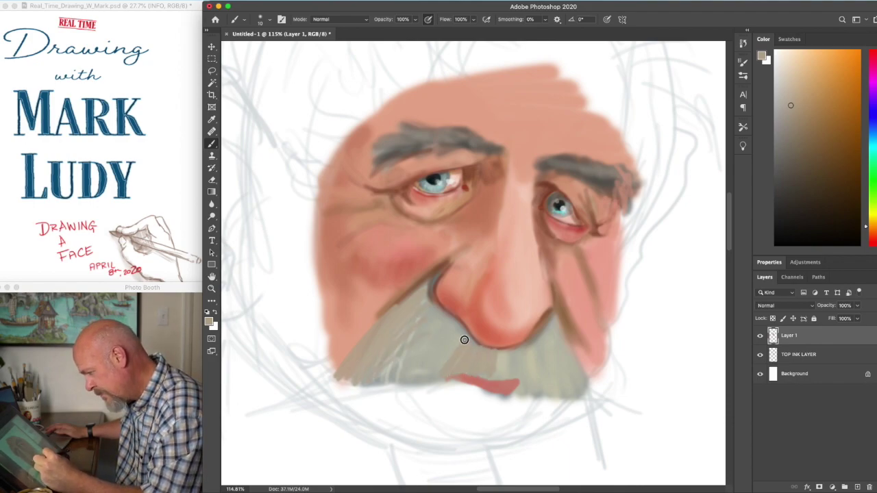
drag(443, 345, 385, 367)
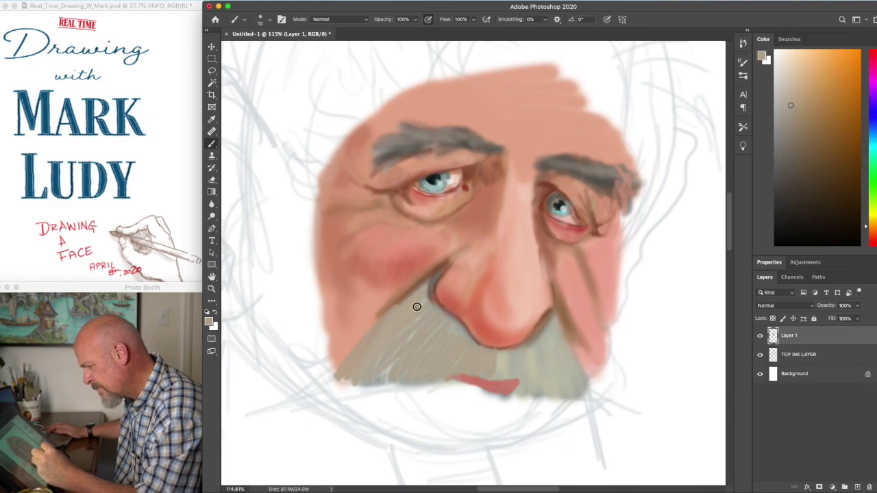
Brush grey-brown strands over the mustache's right half and extend the red lip to the right with a darker red upper edge.
mouse_move(503, 358)
mouse_down()
mouse_move(511, 351)
mouse_move(553, 385)
mouse_move(564, 377)
mouse_move(554, 336)
mouse_move(562, 335)
mouse_move(588, 399)
mouse_up()
alt+click(500, 383)
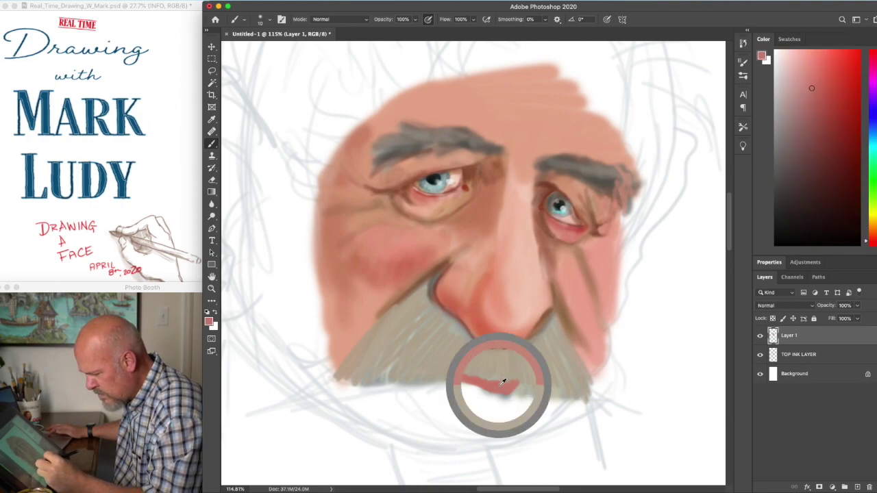
drag(502, 395, 506, 393)
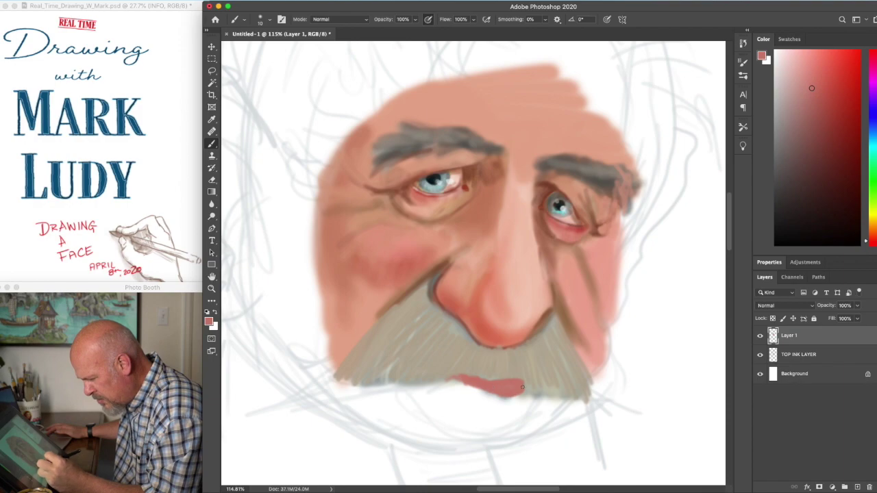
alt+click(479, 380)
drag(489, 378, 505, 381)
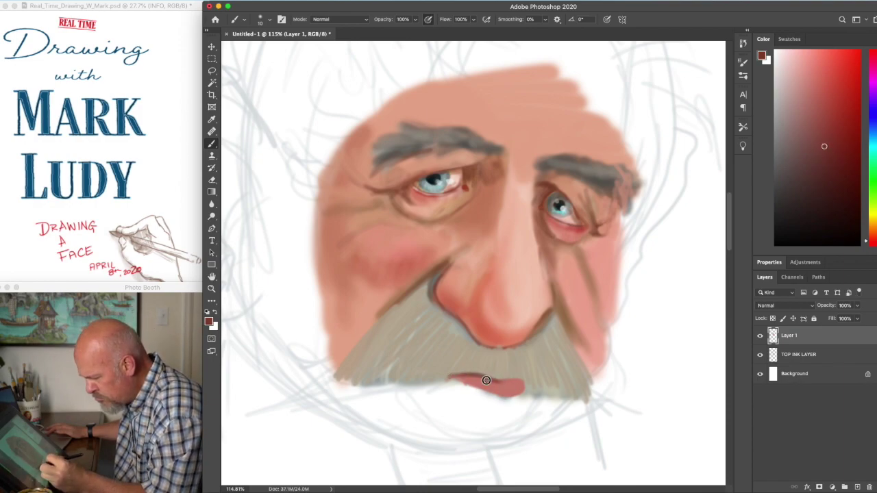
Lighten the left half of the mustache with pale grey strands and darken the cheek fold above it in reddish brown.
click(778, 92)
mouse_move(437, 339)
mouse_down()
mouse_move(430, 380)
mouse_move(457, 369)
mouse_move(465, 354)
mouse_move(442, 345)
mouse_move(396, 375)
mouse_move(430, 314)
mouse_move(402, 318)
mouse_up()
alt+click(406, 314)
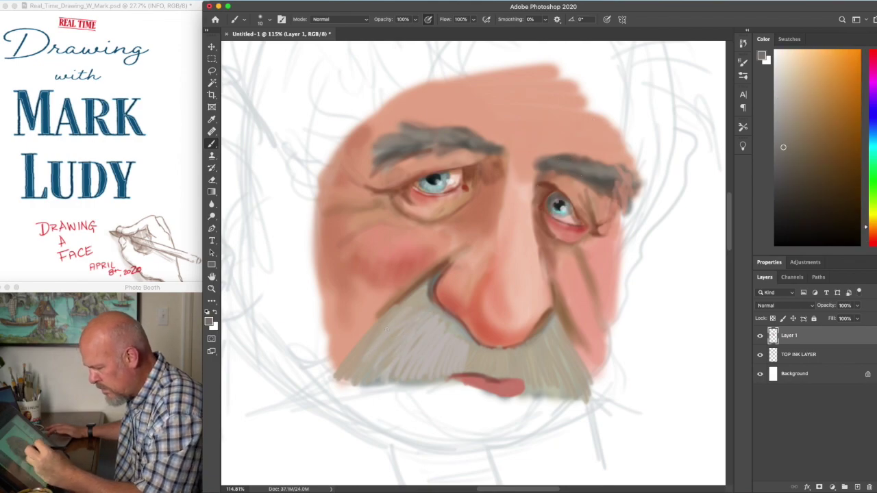
alt+click(412, 272)
drag(395, 305, 422, 295)
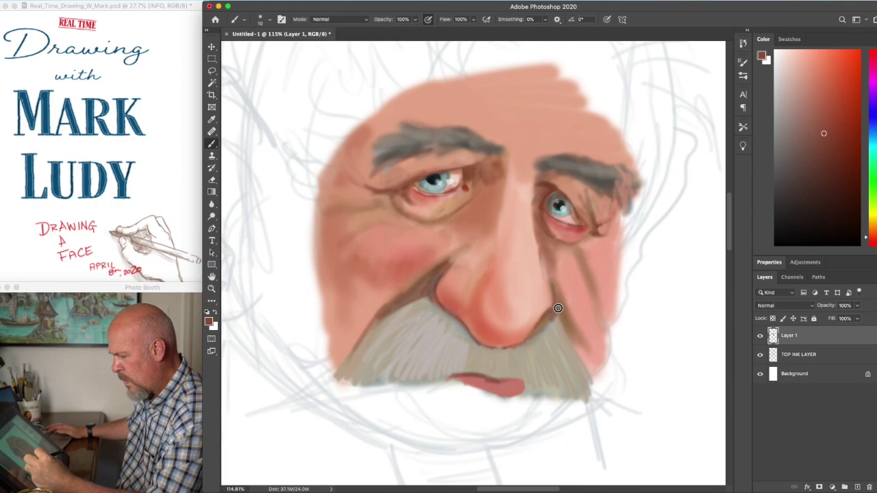
Brush pale warm-grey hair strands over the right half of the mustache and both eyebrows.
alt+click(523, 354)
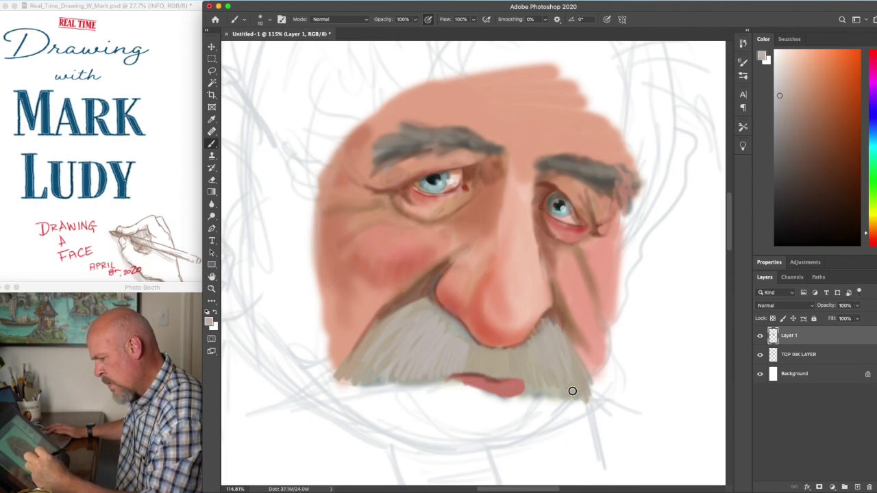
drag(572, 379, 578, 402)
mouse_move(410, 146)
mouse_down()
mouse_move(365, 147)
mouse_move(385, 155)
mouse_move(410, 146)
mouse_move(397, 142)
mouse_move(466, 133)
mouse_up()
drag(391, 125, 463, 145)
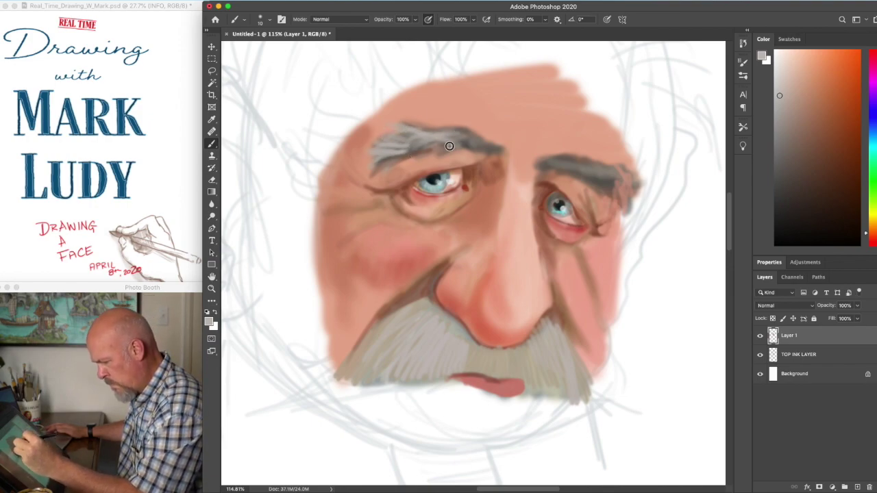
mouse_move(547, 163)
mouse_down()
mouse_move(585, 156)
mouse_move(618, 178)
mouse_up()
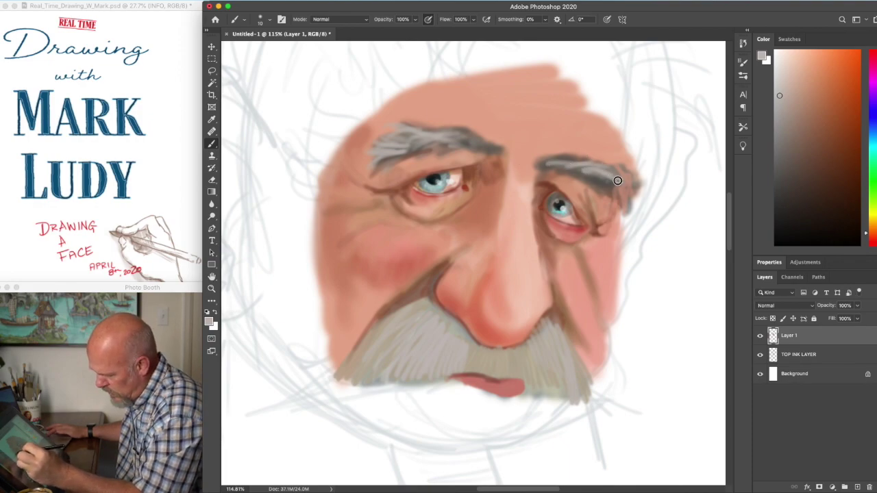
Define the nose's right side in muted reddish brown and add fine wrinkles across the nose bridge.
drag(815, 152, 820, 136)
mouse_move(540, 287)
mouse_down()
mouse_move(535, 321)
mouse_move(541, 295)
mouse_move(505, 350)
mouse_move(527, 331)
mouse_move(500, 339)
mouse_up()
drag(537, 287, 537, 232)
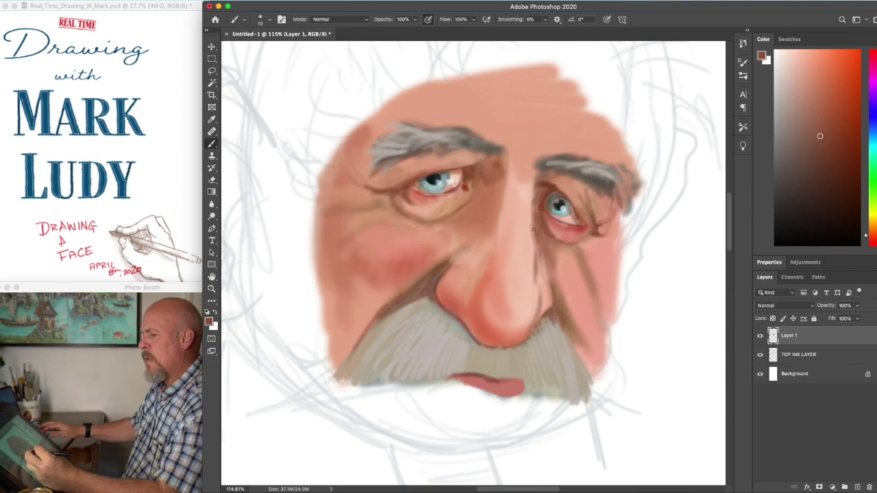
alt+click(509, 232)
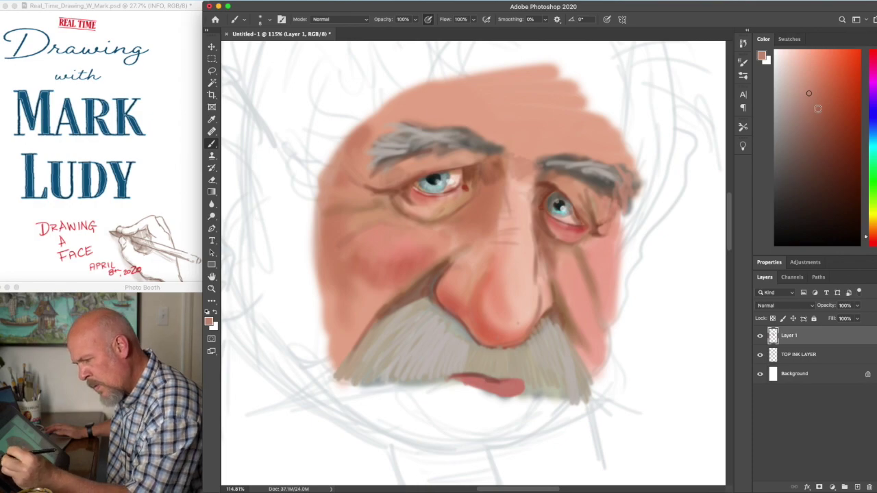
Blend the nose tip's shading with red sampled from the nose and highlight the lower lip in light pink.
alt+click(492, 305)
drag(494, 301, 471, 313)
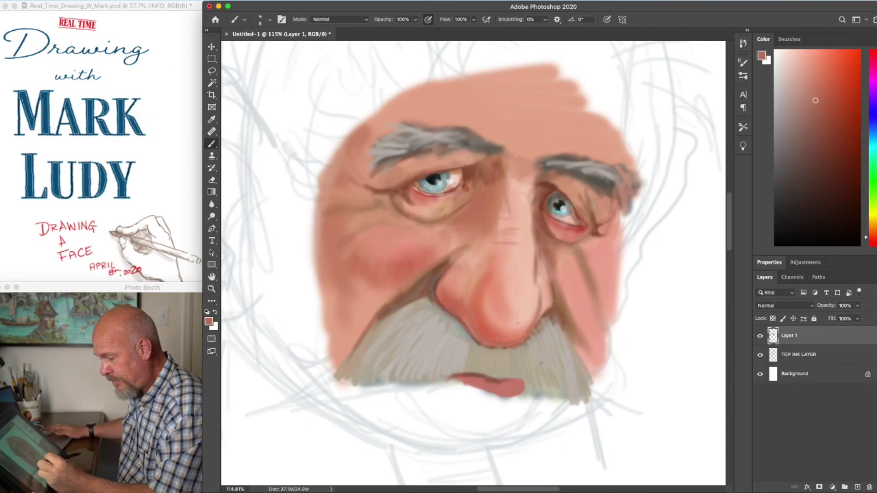
click(810, 61)
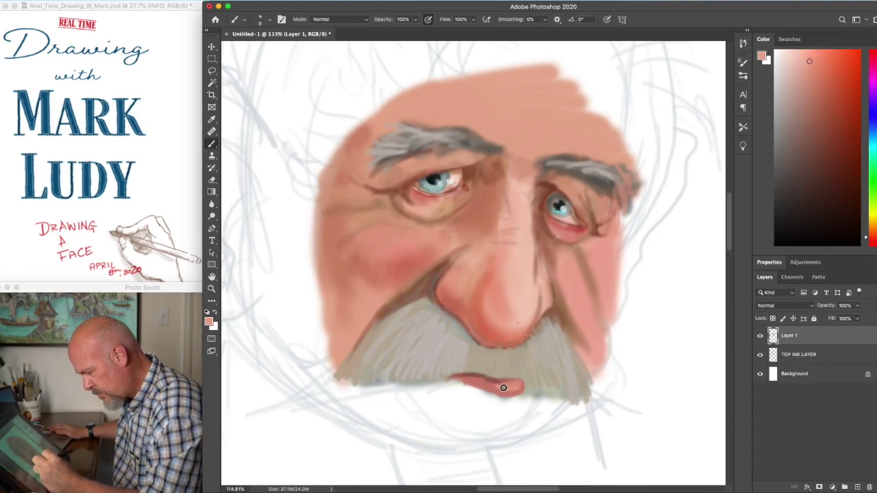
Paint the chin below the lip in muted reddish brown with a paler pinkish centre.
scroll(487, 269, down, 3)
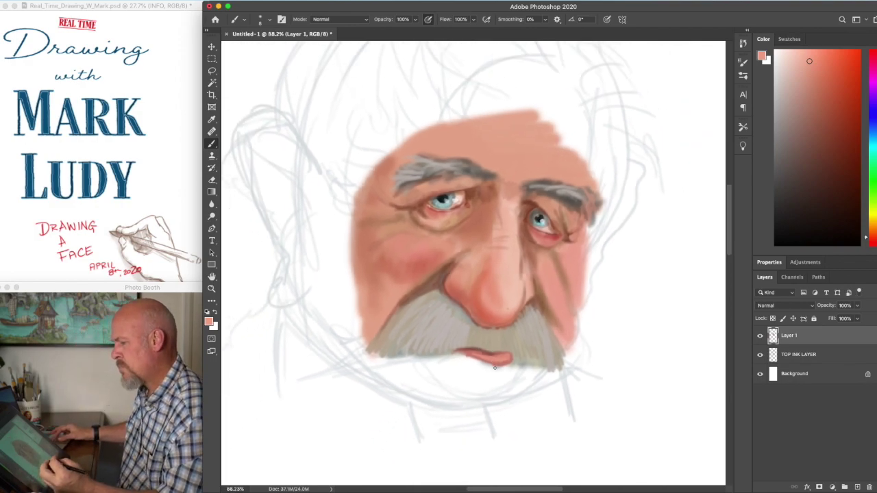
alt+click(558, 327)
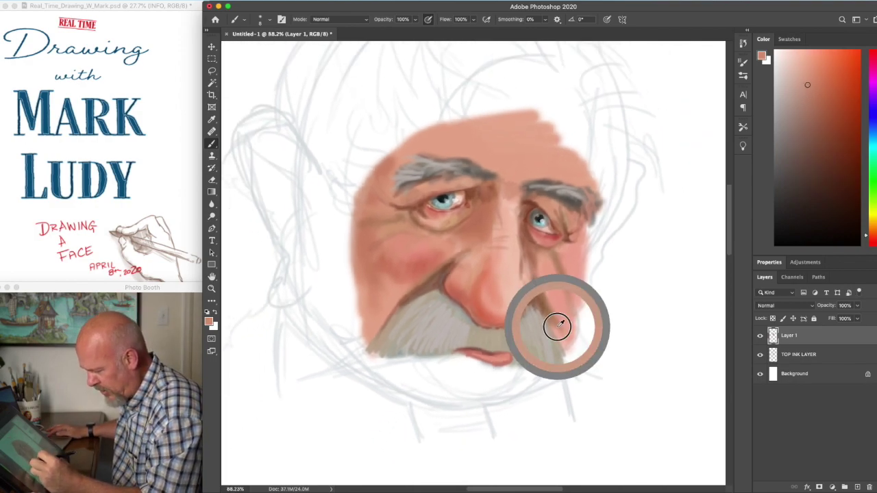
click(810, 108)
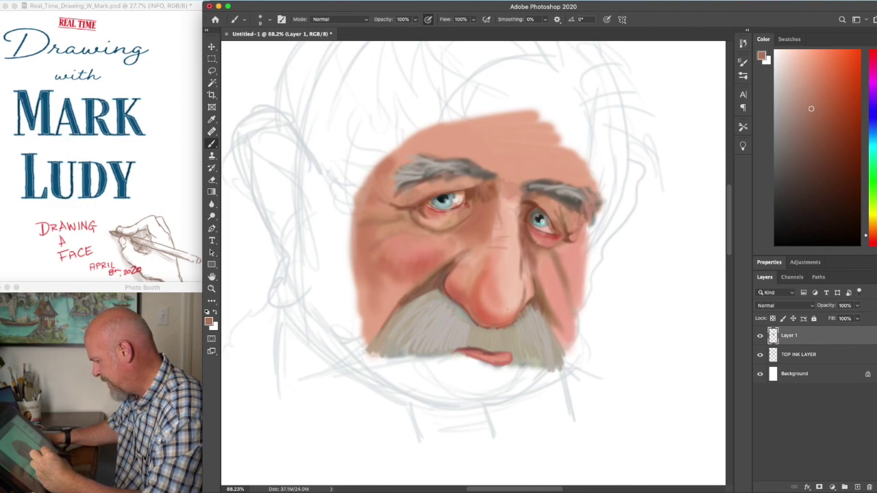
mouse_move(472, 381)
mouse_down()
mouse_move(501, 388)
mouse_move(463, 387)
mouse_move(471, 374)
mouse_move(464, 363)
mouse_move(476, 361)
mouse_move(466, 360)
mouse_move(483, 363)
mouse_move(465, 383)
mouse_move(515, 365)
mouse_move(518, 372)
mouse_move(505, 389)
mouse_move(470, 377)
mouse_move(484, 372)
mouse_move(502, 385)
mouse_move(485, 389)
mouse_move(456, 370)
mouse_up()
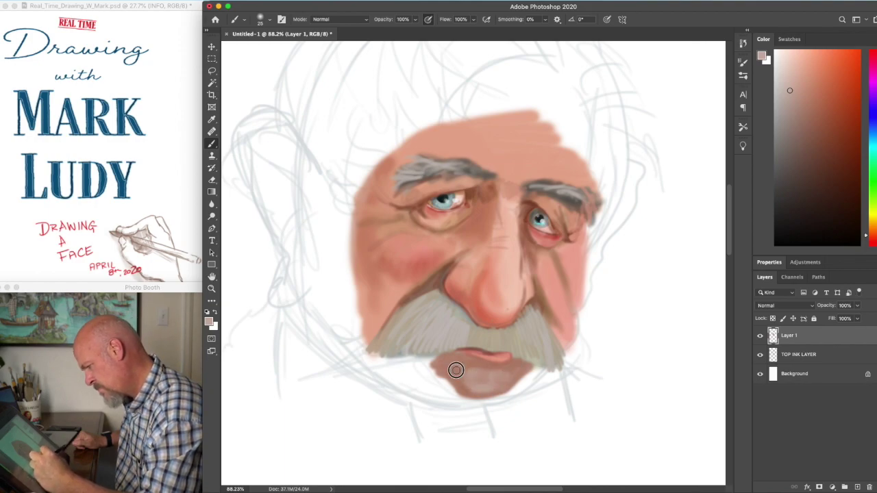
Paint light pink highlights above the eyebrows and extend the forehead upward in its sampled skin tone.
alt+click(514, 164)
mouse_move(513, 180)
mouse_down()
mouse_move(546, 175)
mouse_move(453, 148)
mouse_move(464, 131)
mouse_move(495, 152)
mouse_move(414, 146)
mouse_move(420, 138)
mouse_move(516, 146)
mouse_move(467, 128)
mouse_up()
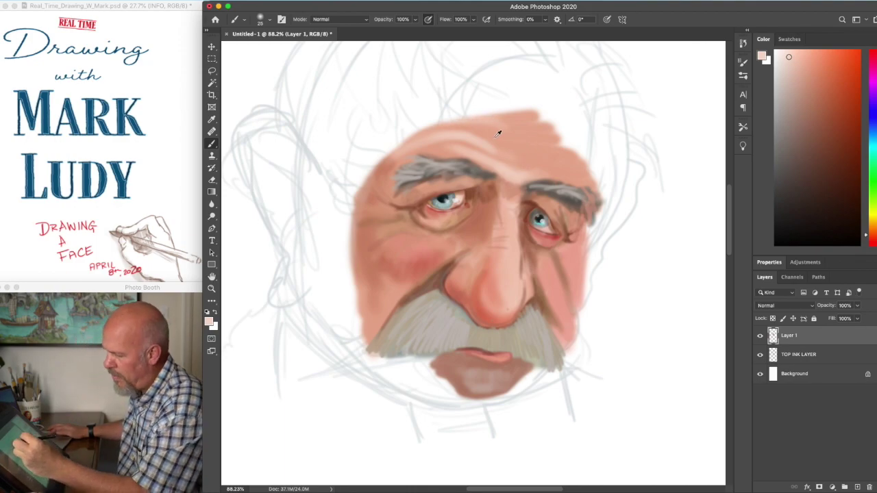
alt+click(498, 133)
mouse_move(388, 137)
mouse_down()
mouse_move(374, 162)
mouse_move(448, 100)
mouse_move(529, 84)
mouse_move(551, 133)
mouse_move(562, 131)
mouse_up()
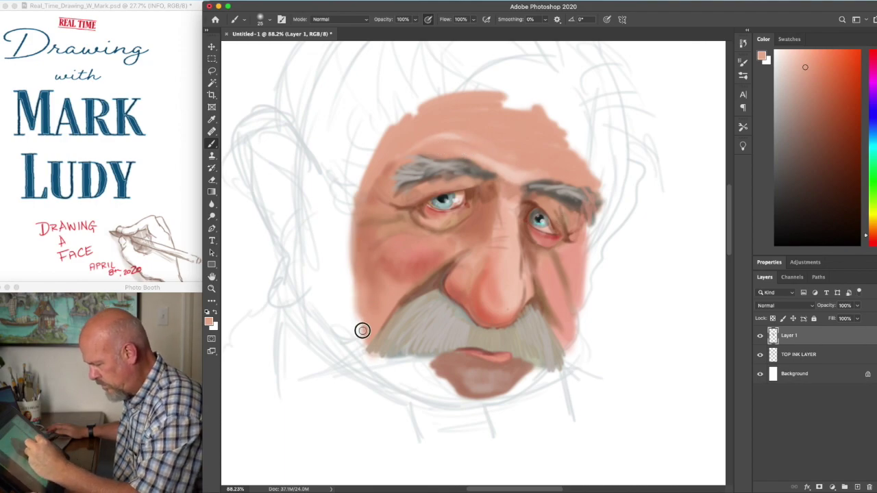
Fill the left side of the face, the jaw and the area around the chin with a darker terracotta skin tone.
alt+click(366, 285)
click(815, 91)
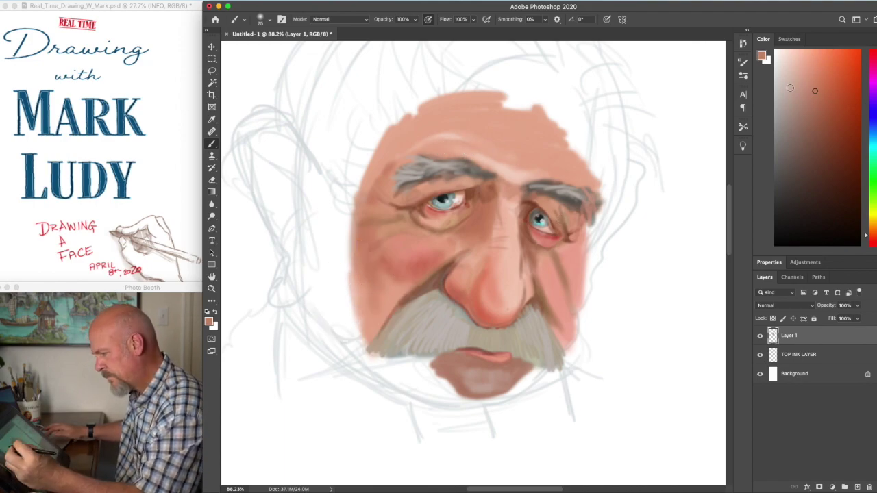
mouse_move(343, 300)
mouse_down()
mouse_move(359, 349)
mouse_move(325, 257)
mouse_move(346, 254)
mouse_move(370, 287)
mouse_move(336, 268)
mouse_move(322, 227)
mouse_move(329, 296)
mouse_move(326, 264)
mouse_move(356, 258)
mouse_move(364, 281)
mouse_move(394, 282)
mouse_move(380, 358)
mouse_move(401, 380)
mouse_move(435, 393)
mouse_move(386, 363)
mouse_move(420, 387)
mouse_move(442, 387)
mouse_move(431, 361)
mouse_move(374, 351)
mouse_move(443, 392)
mouse_move(428, 373)
mouse_move(481, 395)
mouse_move(510, 388)
mouse_move(511, 398)
mouse_move(492, 394)
mouse_move(552, 372)
mouse_move(509, 389)
mouse_move(422, 387)
mouse_move(371, 365)
mouse_move(313, 325)
mouse_move(345, 349)
mouse_move(357, 346)
mouse_move(329, 326)
mouse_move(313, 247)
mouse_up()
mouse_move(528, 383)
mouse_down()
mouse_move(577, 359)
mouse_move(577, 344)
mouse_move(558, 356)
mouse_move(574, 347)
mouse_move(579, 314)
mouse_move(447, 403)
mouse_move(493, 397)
mouse_move(442, 395)
mouse_move(367, 368)
mouse_move(410, 391)
mouse_move(281, 305)
mouse_move(303, 281)
mouse_up()
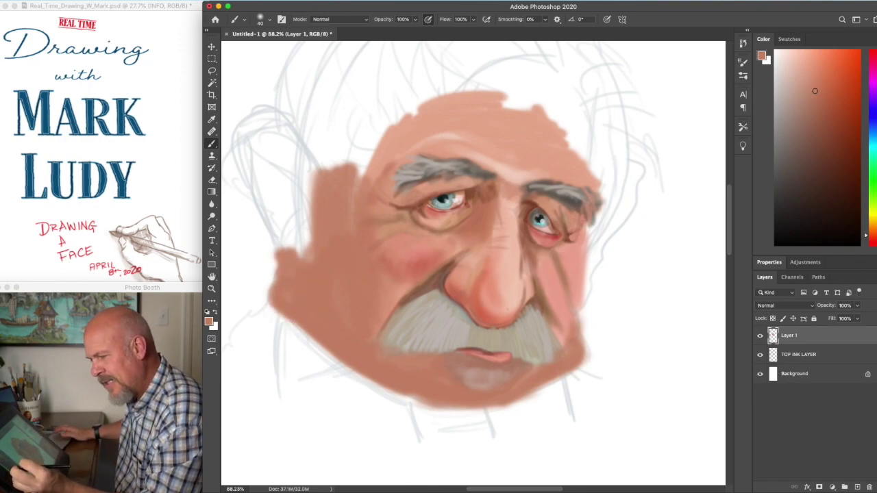
Lock Layer 1's transparent pixels and shade the left jaw and chin in dark blue-grey with a soft brush of size 125.
click(874, 143)
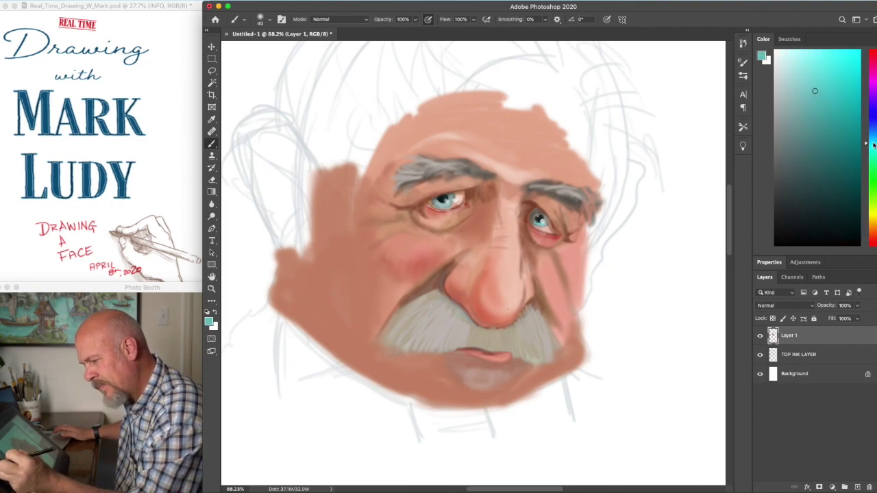
click(773, 319)
click(875, 139)
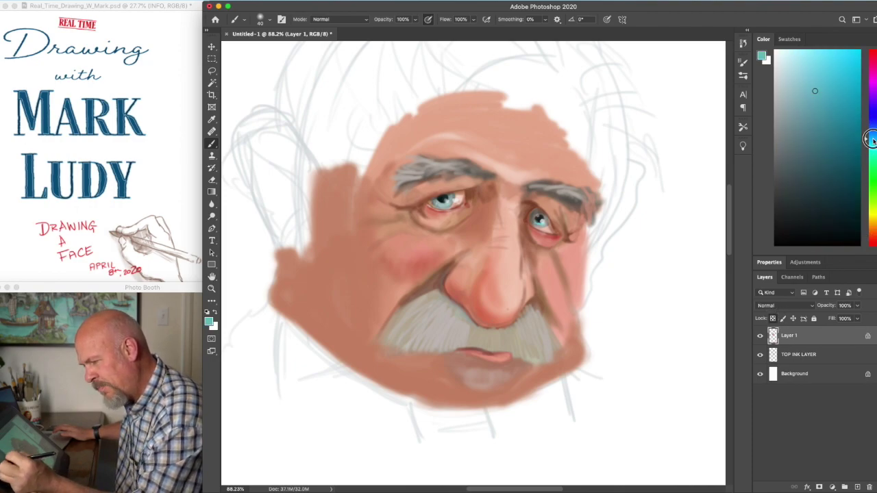
click(787, 160)
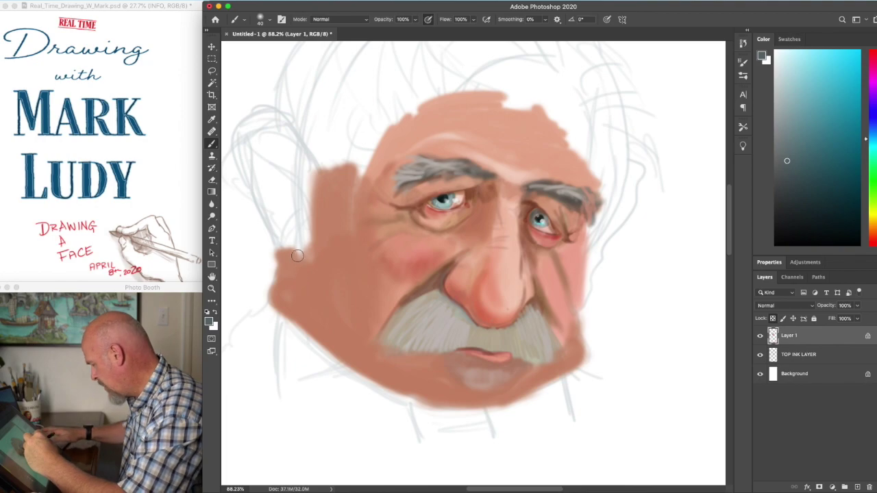
key(])
key(])
key(])
key(])
key(])
key(])
drag(288, 250, 326, 326)
mouse_move(414, 392)
mouse_down()
mouse_move(427, 376)
mouse_move(472, 387)
mouse_move(409, 353)
mouse_move(535, 368)
mouse_move(472, 402)
mouse_move(553, 339)
mouse_move(590, 294)
mouse_up()
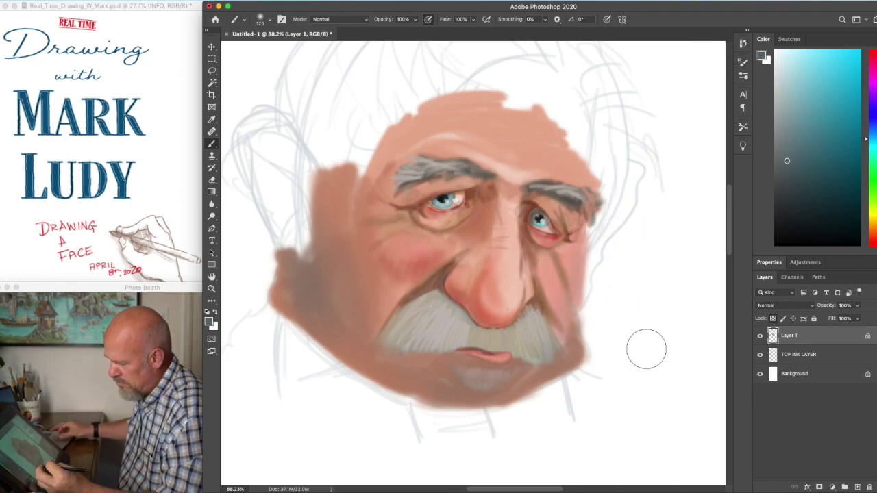
Shade and outline the chin and lower jaw in dark reddish brown and highlight the chin's centre in pale pink.
scroll(646, 349, up, 5)
drag(646, 350, 693, 325)
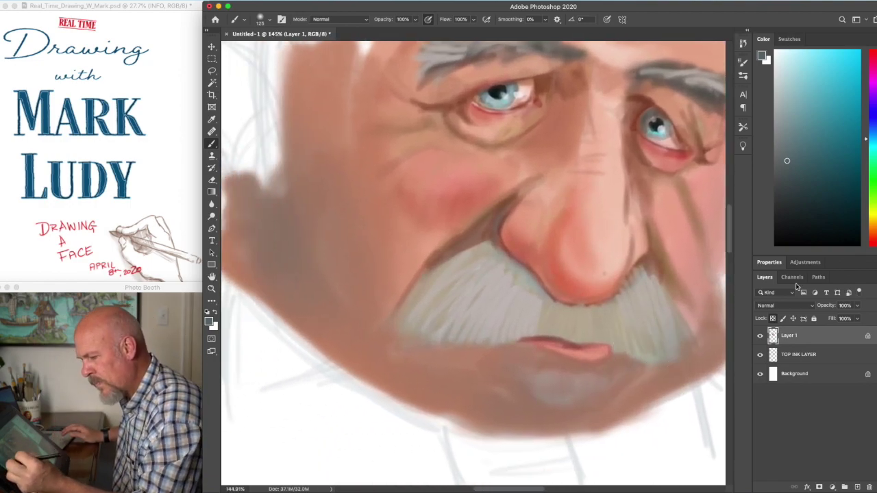
alt+click(560, 387)
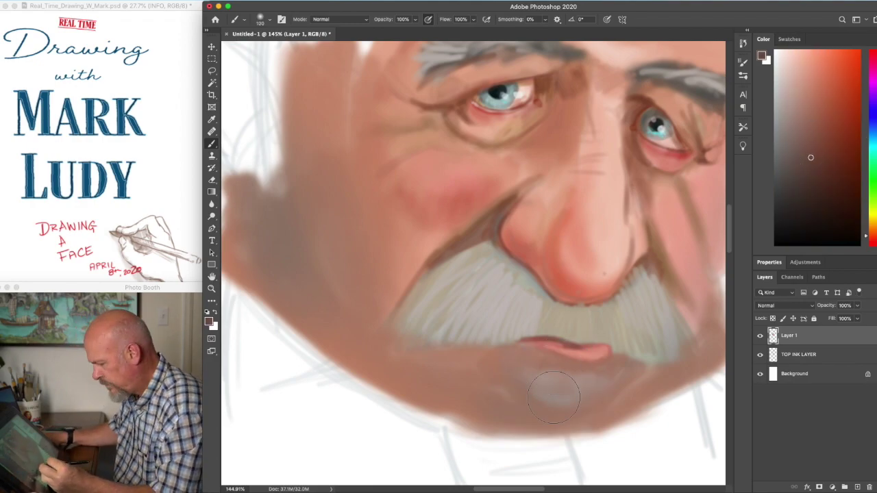
mouse_move(518, 394)
mouse_down()
mouse_move(581, 405)
mouse_move(564, 415)
mouse_move(592, 410)
mouse_move(625, 381)
mouse_up()
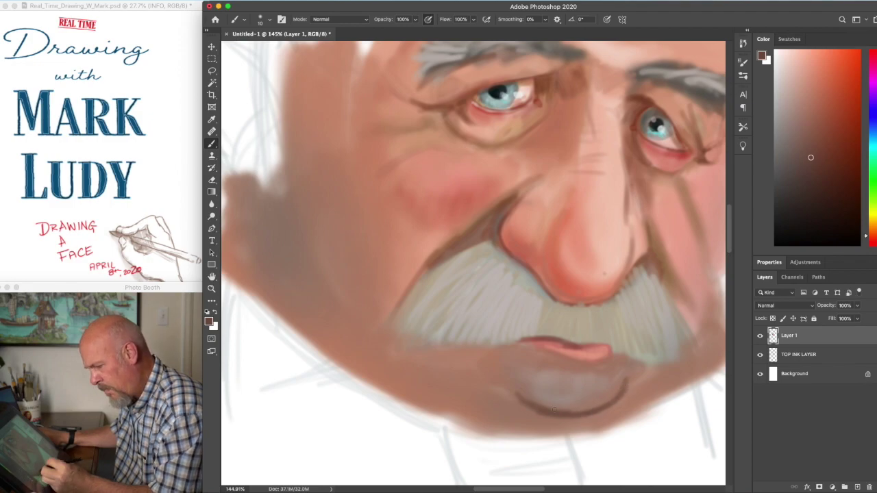
mouse_move(534, 408)
mouse_down()
mouse_move(487, 376)
mouse_move(573, 369)
mouse_move(628, 328)
mouse_up()
key(super+minus)
click(790, 91)
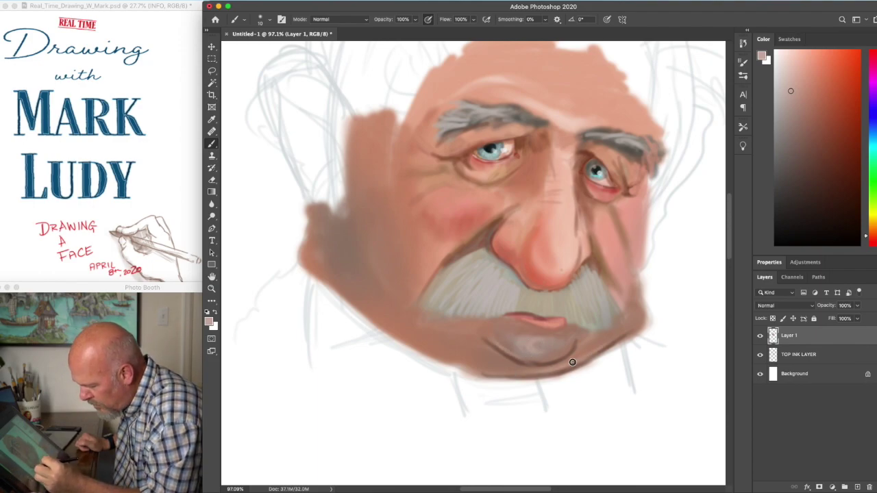
Add dark brown shadow strokes around the chin's left edge, beneath the mustache and in the left cheek crease.
scroll(656, 303, down, 2)
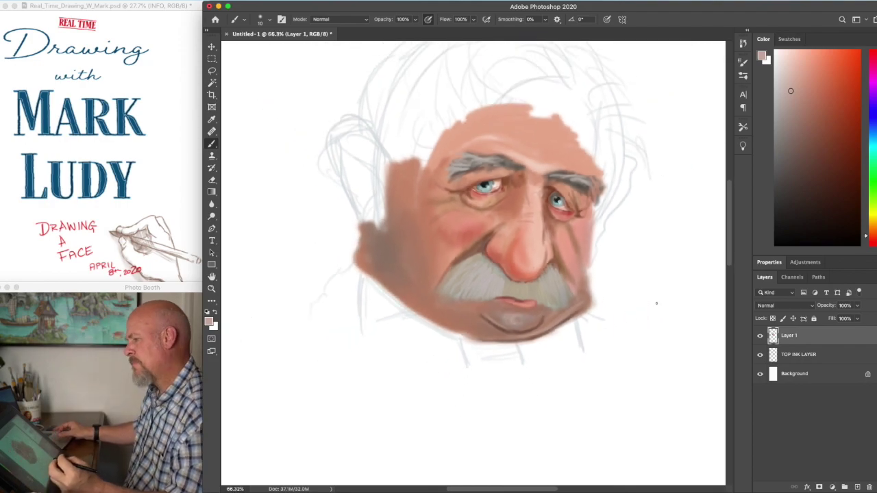
scroll(656, 302, up, 4)
scroll(656, 303, up, 3)
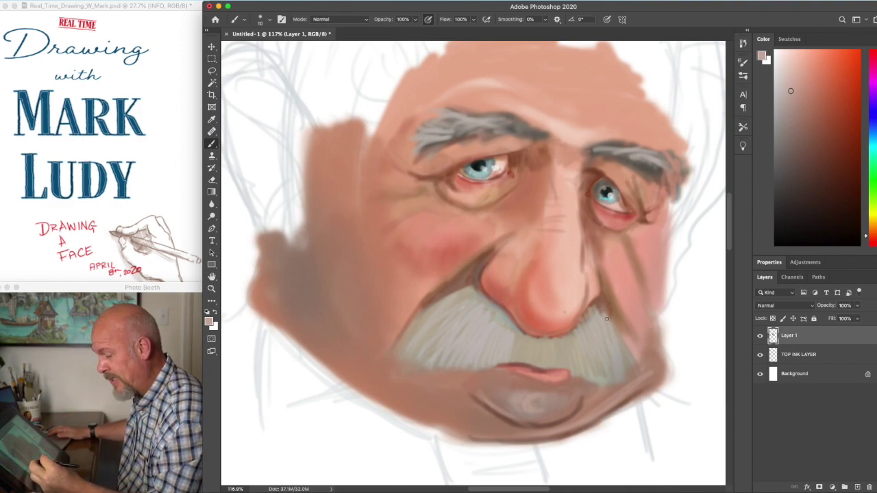
alt+click(516, 409)
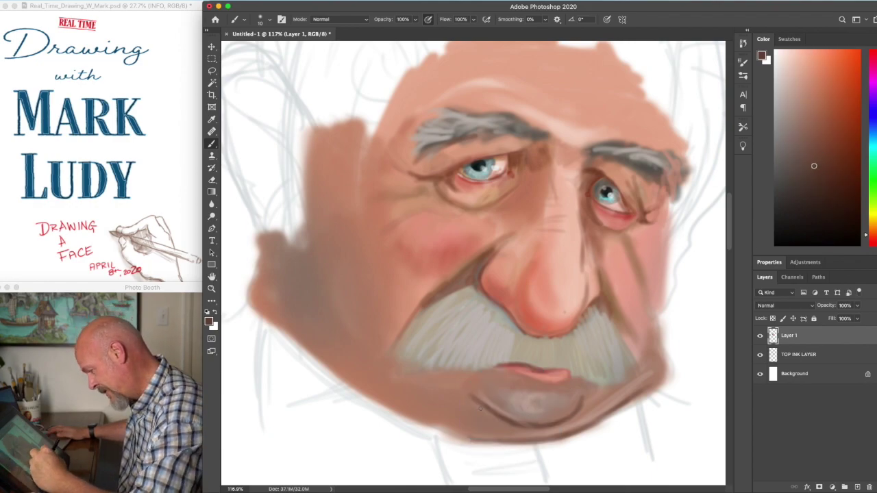
drag(470, 397, 512, 426)
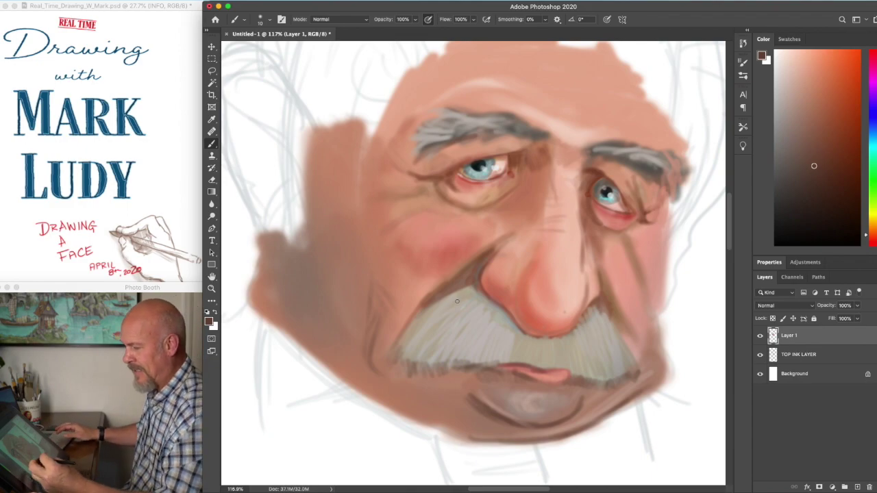
Draw dark brown fold and contour lines along the left jaw down toward the chin.
drag(269, 275, 309, 326)
mouse_move(285, 291)
mouse_down()
mouse_move(255, 276)
mouse_move(250, 286)
mouse_move(276, 240)
mouse_move(284, 280)
mouse_up()
mouse_move(337, 351)
mouse_down()
mouse_move(388, 394)
mouse_move(356, 379)
mouse_move(440, 430)
mouse_move(336, 368)
mouse_move(497, 438)
mouse_move(632, 377)
mouse_move(528, 434)
mouse_move(450, 435)
mouse_move(409, 426)
mouse_up()
scroll(413, 407, down, 2)
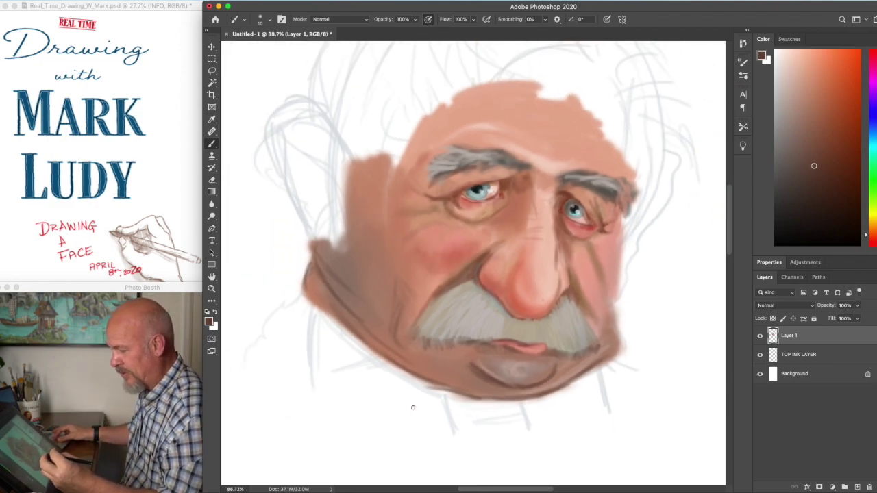
Add light pink highlights to the cheeks and fill the left ear and earlobe with skin tone sampled from the forehead, using a size 20 brush.
alt+click(544, 295)
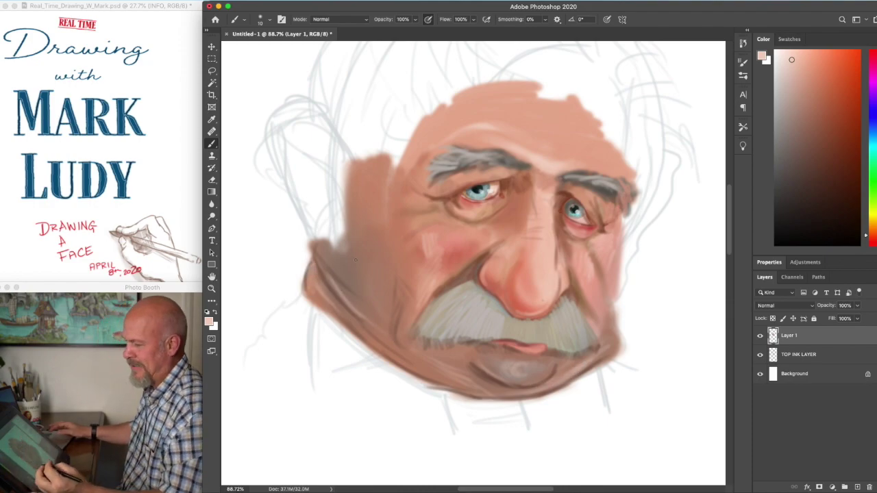
scroll(317, 276, down, 1)
alt+click(536, 142)
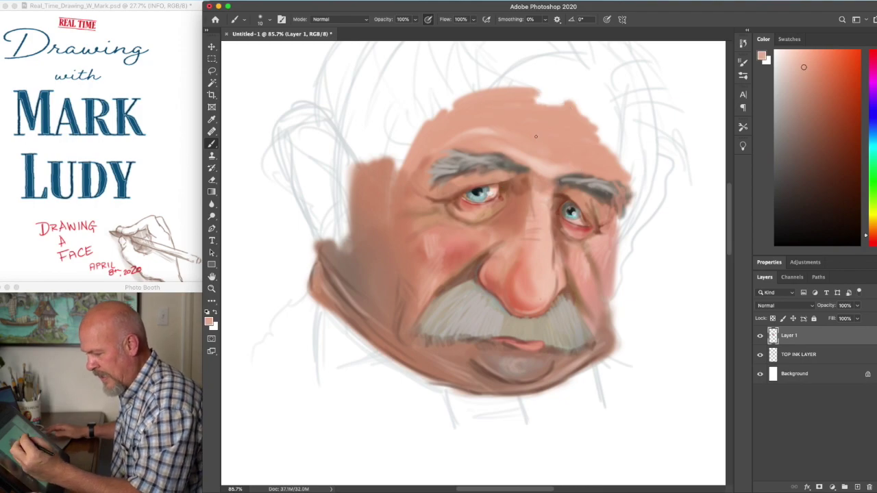
key(bracketright)
mouse_move(293, 133)
mouse_down()
mouse_move(311, 114)
mouse_move(280, 145)
mouse_move(313, 109)
mouse_move(329, 124)
mouse_move(296, 155)
mouse_move(309, 200)
mouse_move(279, 142)
mouse_move(309, 209)
mouse_move(307, 188)
mouse_move(313, 195)
mouse_move(325, 186)
mouse_move(334, 216)
mouse_move(349, 172)
mouse_up()
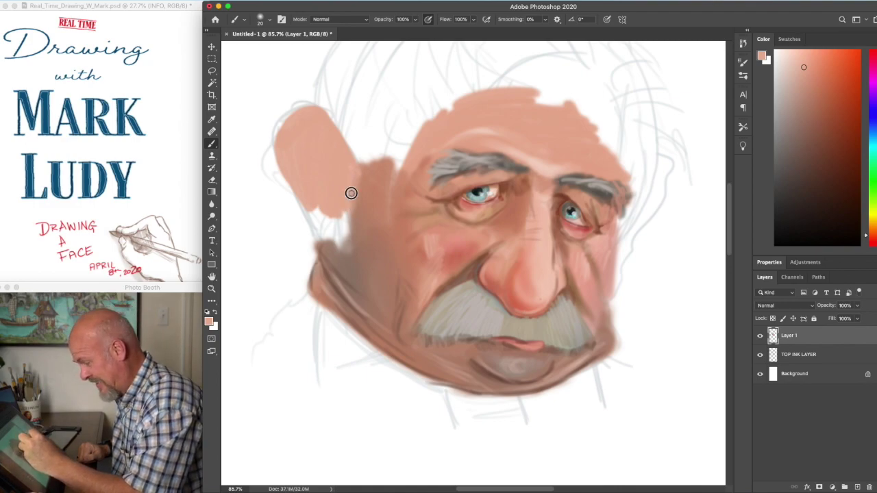
mouse_move(349, 208)
mouse_down()
mouse_move(318, 218)
mouse_move(311, 205)
mouse_move(305, 254)
mouse_move(334, 229)
mouse_up()
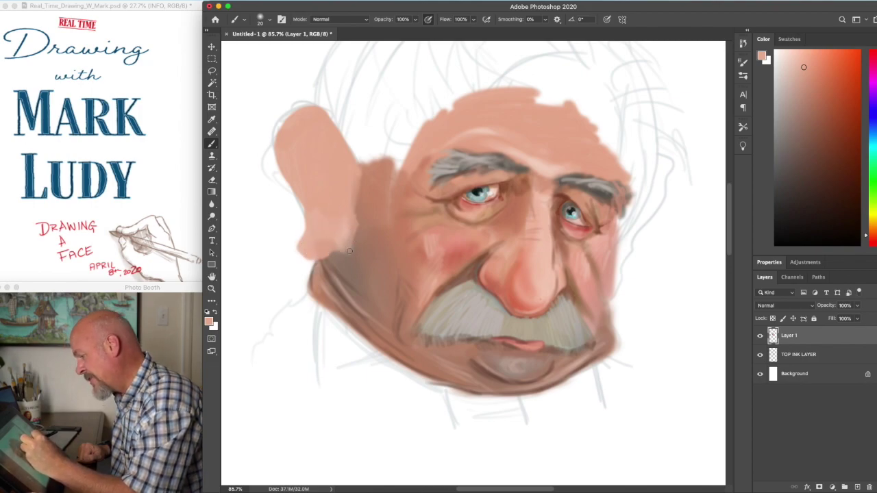
Hide Layer 1 to examine the pencil sketch of the face and ears beneath the paint, and show the layer again.
scroll(397, 244, down, 1)
scroll(397, 244, down, 5)
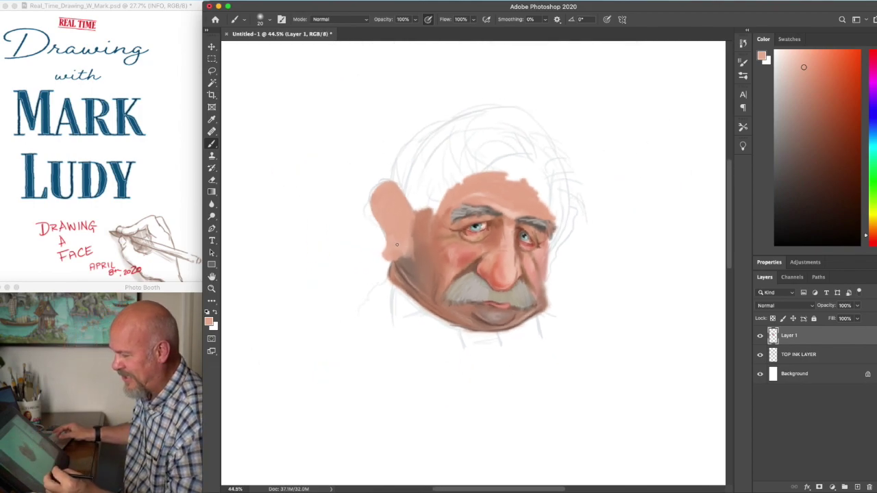
click(760, 336)
scroll(604, 284, up, 5)
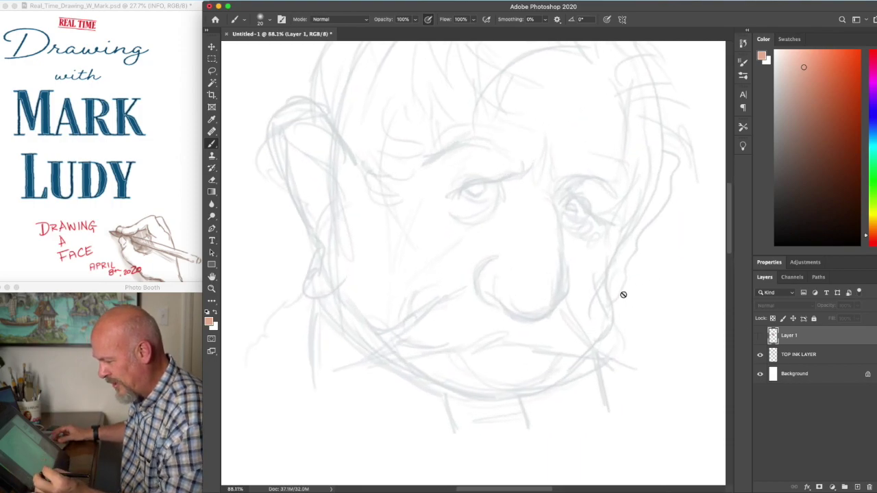
key(super+0)
scroll(585, 360, up, 5)
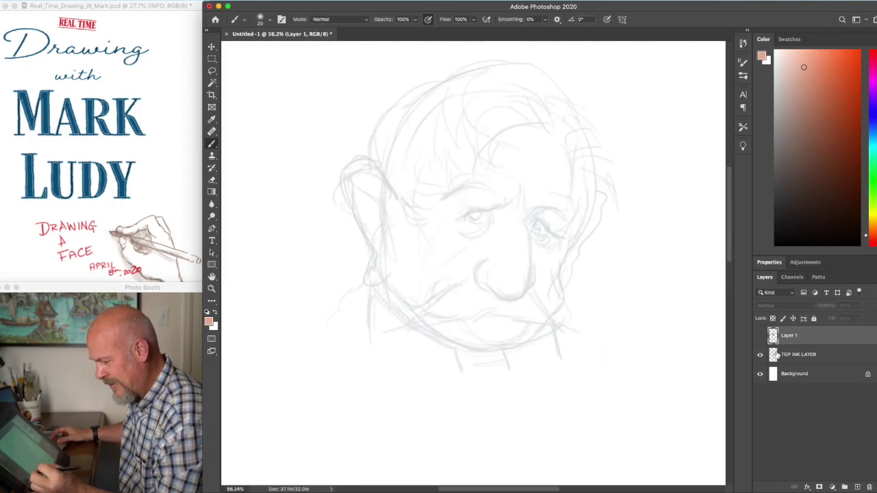
click(760, 336)
scroll(634, 312, up, 4)
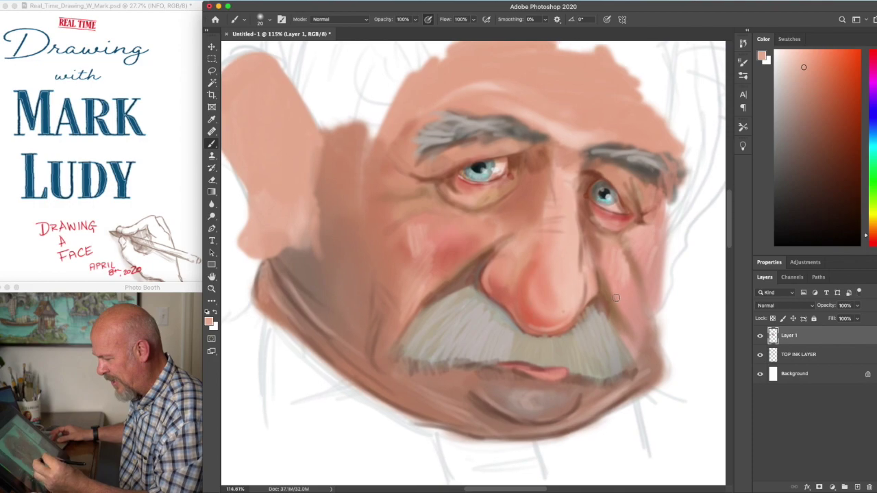
Shade the jaw beside the left ear in grey-brown and paint reddish brown shadows inside the ear and on the sideburn area.
scroll(341, 215, down, 2)
alt+click(331, 256)
mouse_move(319, 251)
mouse_down()
mouse_move(329, 245)
mouse_move(351, 276)
mouse_move(350, 170)
mouse_move(344, 180)
mouse_up()
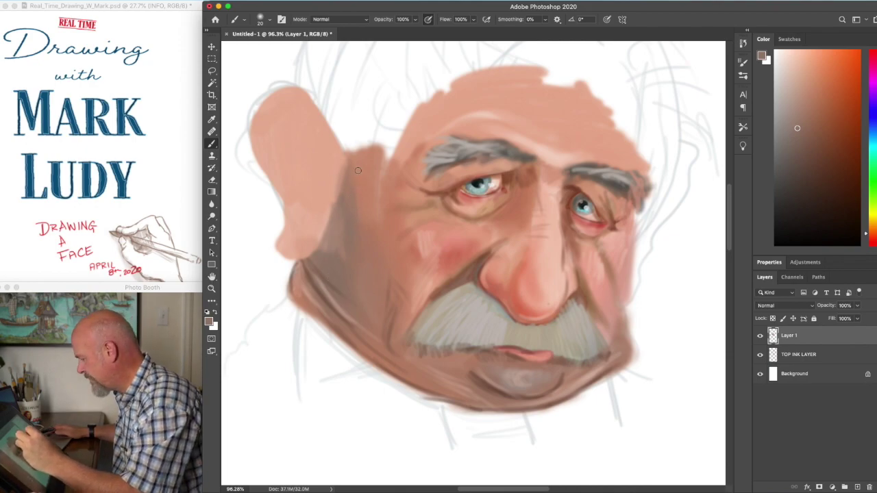
click(817, 116)
mouse_move(290, 118)
mouse_down()
mouse_move(324, 174)
mouse_move(289, 109)
mouse_move(270, 120)
mouse_up()
mouse_move(294, 177)
mouse_down()
mouse_move(320, 191)
mouse_move(309, 213)
mouse_move(310, 180)
mouse_move(299, 188)
mouse_move(329, 178)
mouse_move(343, 147)
mouse_move(342, 172)
mouse_move(363, 149)
mouse_up()
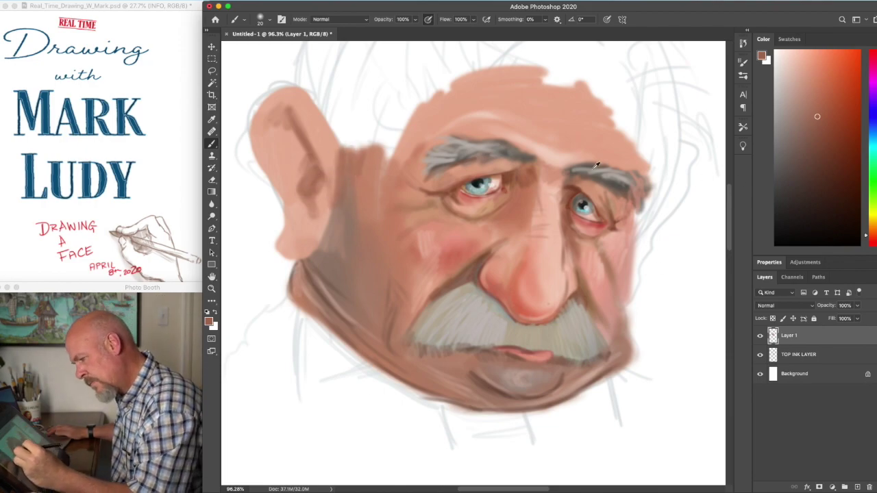
Shade the mustache's outer and lower edges with grey sampled from the right eyebrow and from the mustache.
alt+click(597, 168)
mouse_move(429, 313)
mouse_down()
mouse_move(422, 350)
mouse_move(434, 349)
mouse_move(440, 316)
mouse_move(466, 291)
mouse_move(427, 311)
mouse_move(456, 297)
mouse_move(497, 300)
mouse_move(506, 321)
mouse_move(547, 333)
mouse_move(547, 342)
mouse_move(528, 336)
mouse_move(529, 344)
mouse_move(480, 348)
mouse_move(574, 322)
mouse_move(578, 309)
mouse_move(603, 361)
mouse_move(576, 366)
mouse_up()
alt+click(463, 299)
drag(435, 353, 404, 357)
Paint dark brown shadows beneath the mustache, in the left cheek crease and along the right cheek's contour up to the eye socket.
alt+click(473, 344)
click(830, 155)
mouse_move(420, 358)
mouse_down()
mouse_move(478, 350)
mouse_move(466, 367)
mouse_move(481, 382)
mouse_move(466, 388)
mouse_move(451, 374)
mouse_move(479, 389)
mouse_move(434, 377)
mouse_move(476, 376)
mouse_move(413, 363)
mouse_move(472, 401)
mouse_move(425, 388)
mouse_move(502, 403)
mouse_move(421, 397)
mouse_up()
mouse_move(409, 360)
mouse_down()
mouse_move(381, 346)
mouse_move(386, 354)
mouse_move(385, 328)
mouse_up()
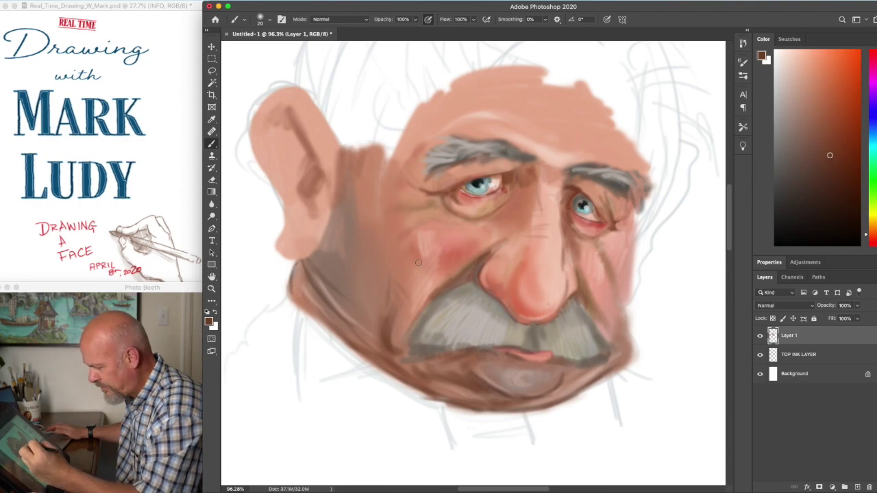
mouse_move(390, 296)
mouse_down()
mouse_move(381, 346)
mouse_move(394, 270)
mouse_move(398, 286)
mouse_up()
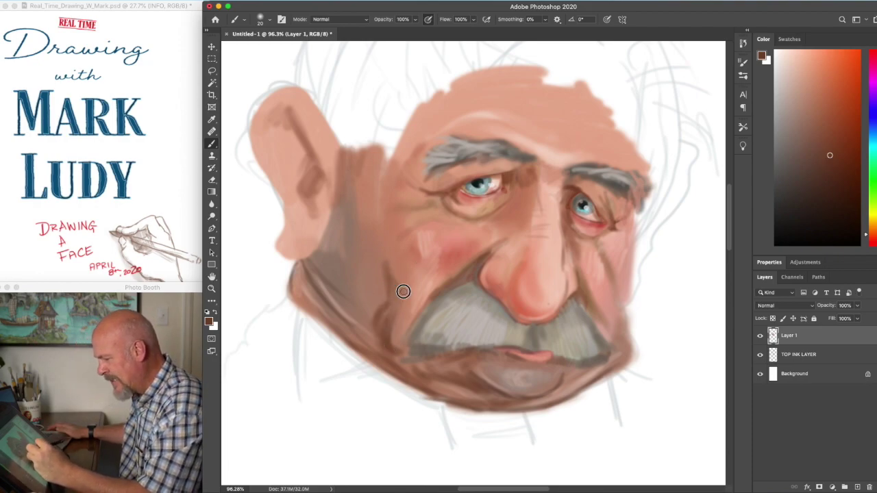
mouse_move(606, 359)
mouse_down()
mouse_move(625, 326)
mouse_move(614, 274)
mouse_move(625, 290)
mouse_move(628, 235)
mouse_move(623, 296)
mouse_move(639, 201)
mouse_move(625, 197)
mouse_move(606, 213)
mouse_move(605, 188)
mouse_move(587, 193)
mouse_move(582, 177)
mouse_move(555, 179)
mouse_up()
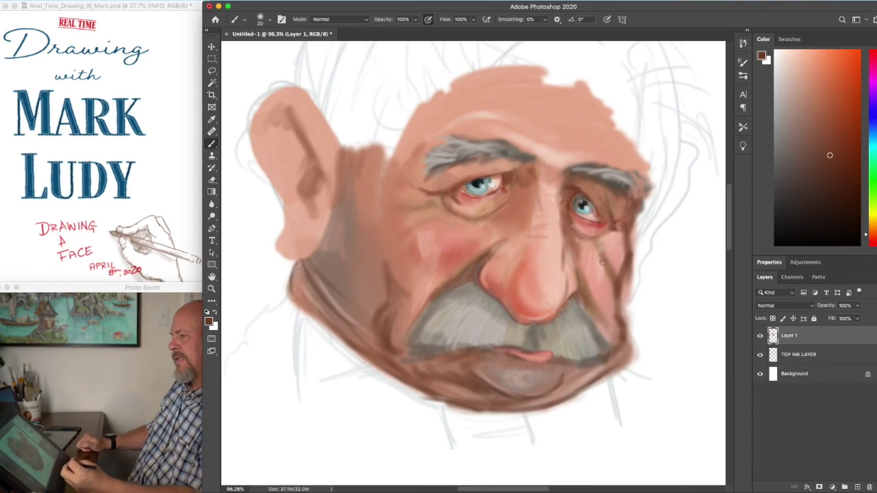
Extend and round off the forehead with pale skin tone sampled from the nose and lighten the skin beside the left eye.
alt+click(554, 242)
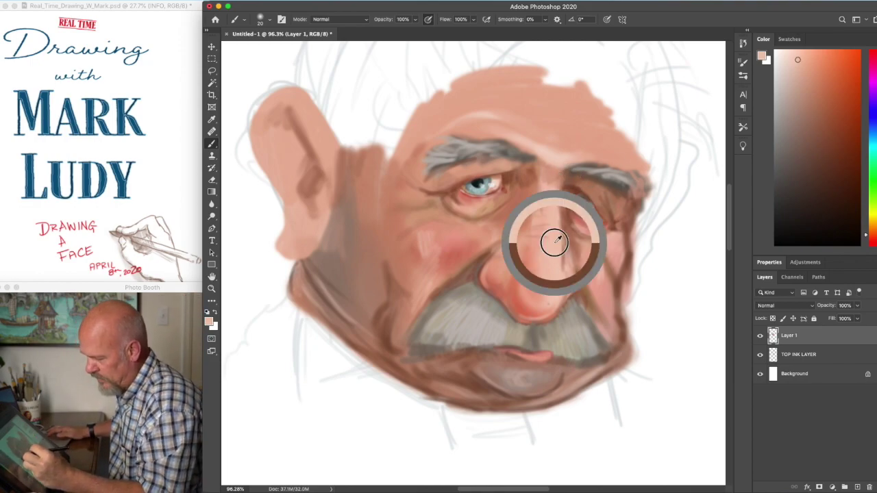
mouse_move(435, 100)
mouse_down()
mouse_move(476, 69)
mouse_move(569, 96)
mouse_up()
mouse_move(423, 118)
mouse_down()
mouse_move(388, 145)
mouse_move(400, 102)
mouse_move(442, 76)
mouse_up()
scroll(502, 48, down, 1)
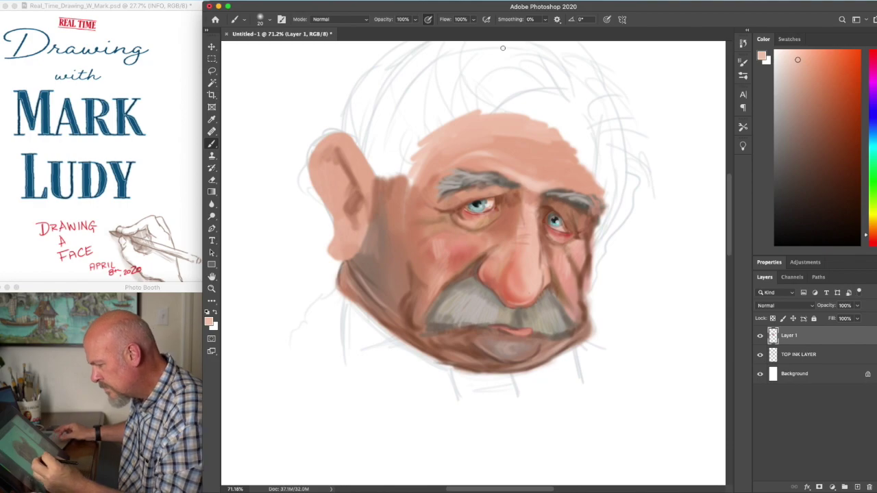
scroll(503, 69, up, 1)
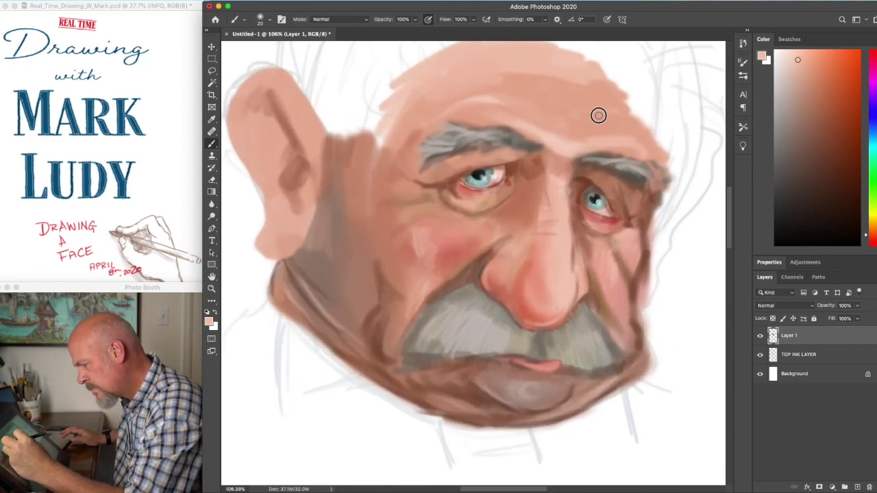
mouse_move(647, 132)
mouse_down()
mouse_move(631, 92)
mouse_move(560, 98)
mouse_up()
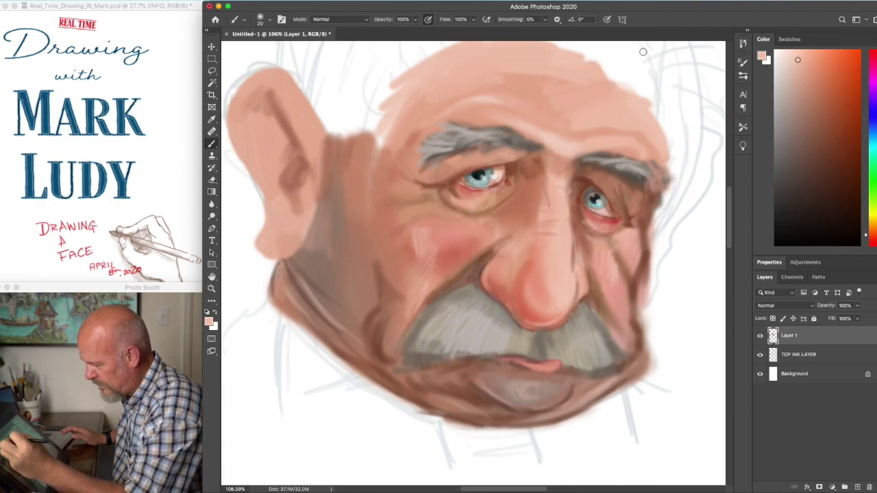
mouse_move(404, 198)
mouse_down()
mouse_move(388, 230)
mouse_move(417, 189)
mouse_move(392, 185)
mouse_up()
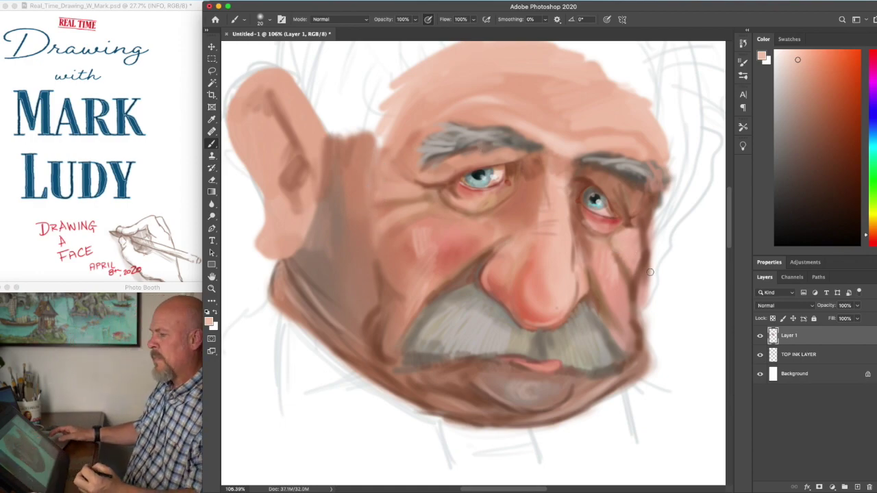
Shade the nose's left side and underside in muted reddish brown and blend the tip with salmon pink sampled from the nose.
scroll(650, 272, up, 2)
scroll(650, 272, up, 2)
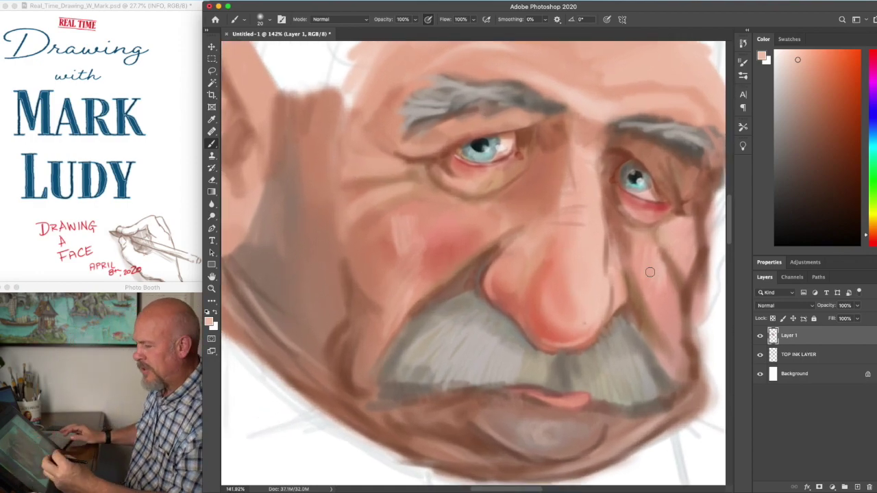
alt+click(556, 313)
scroll(589, 216, down, 3)
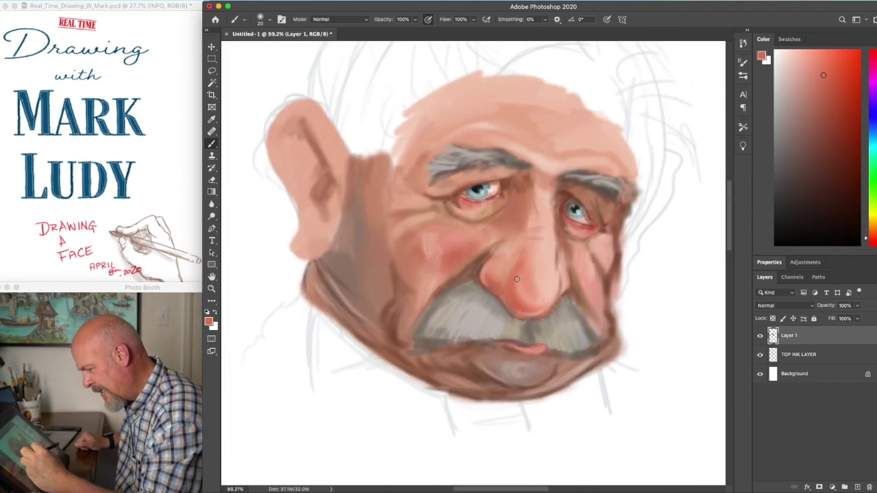
alt+click(542, 270)
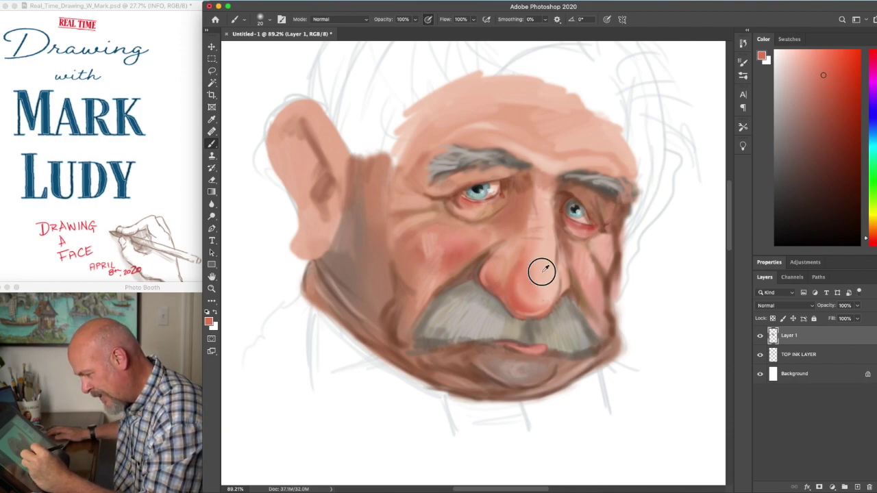
click(810, 120)
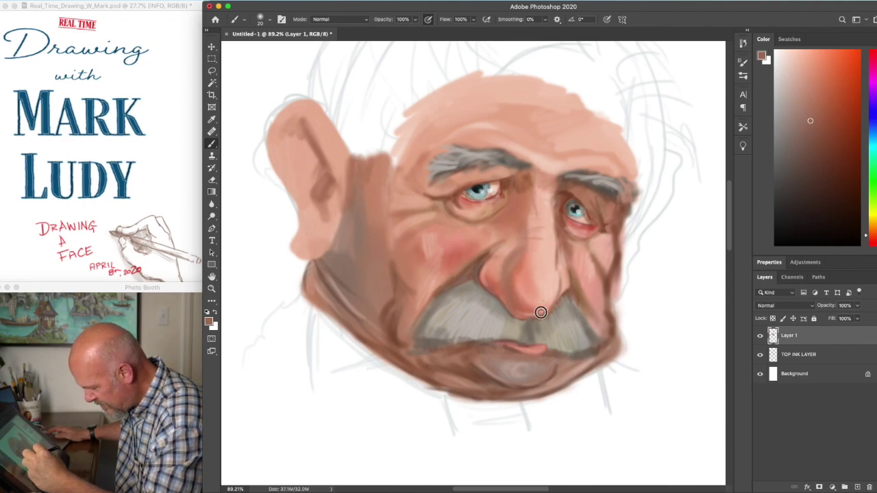
alt+click(537, 288)
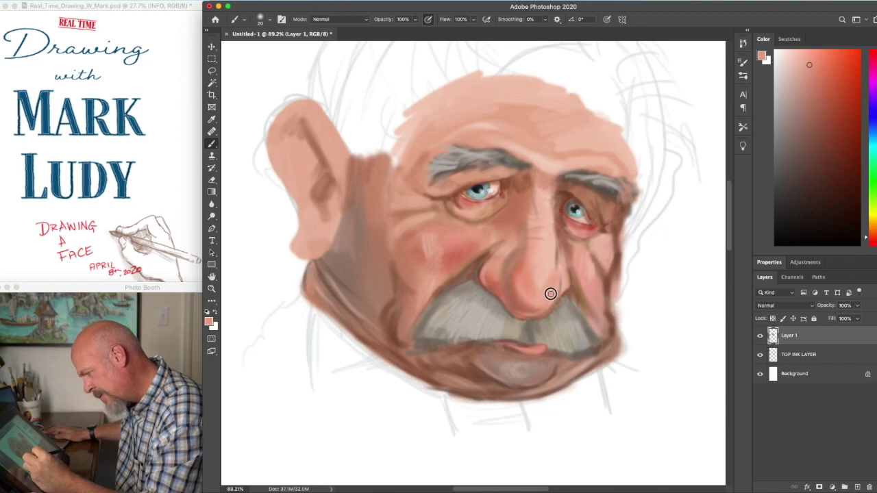
Paint a thin pale pink rim light under the nose tip and deepen the lips with dark red strokes.
scroll(586, 320, up, 3)
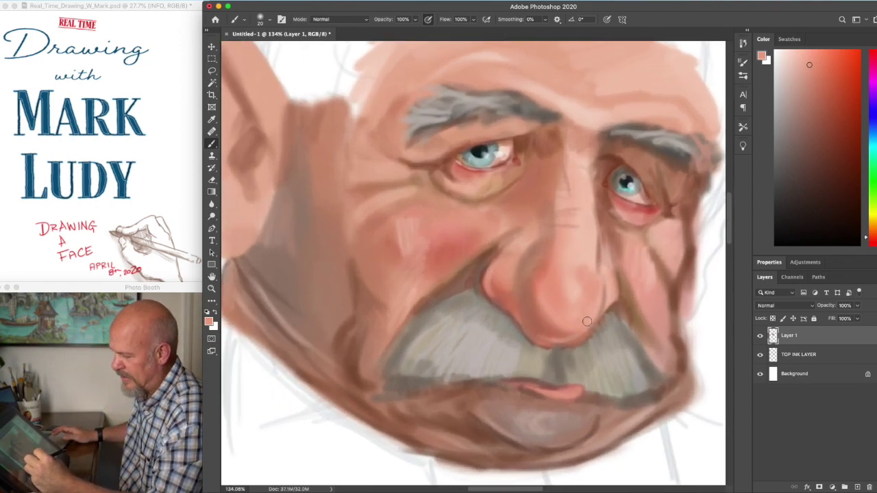
click(794, 57)
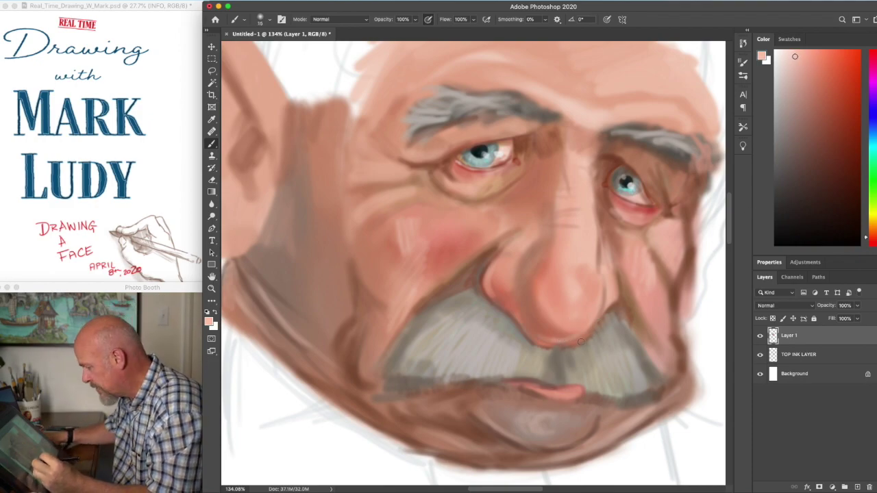
mouse_move(542, 344)
mouse_down()
mouse_move(571, 344)
mouse_move(595, 329)
mouse_up()
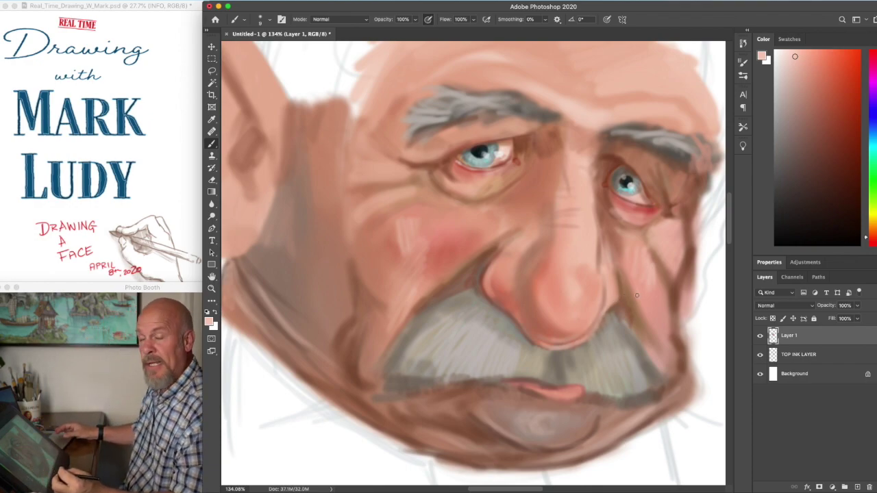
click(854, 122)
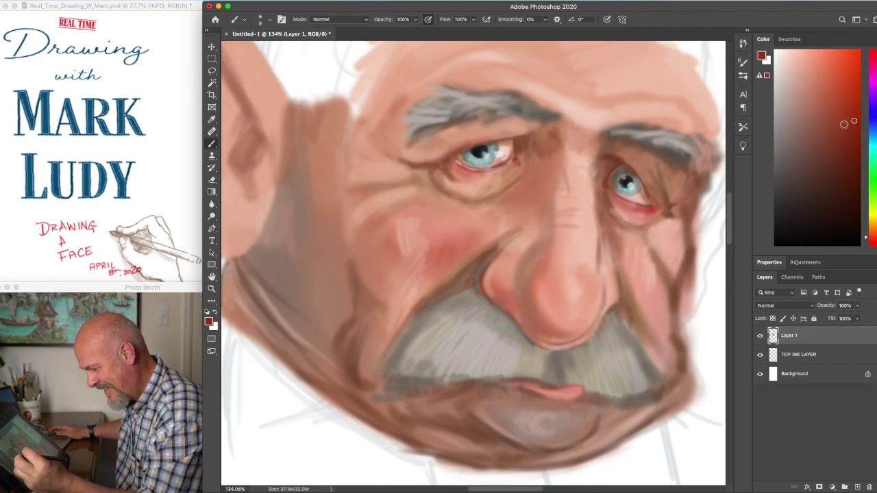
drag(535, 391, 505, 397)
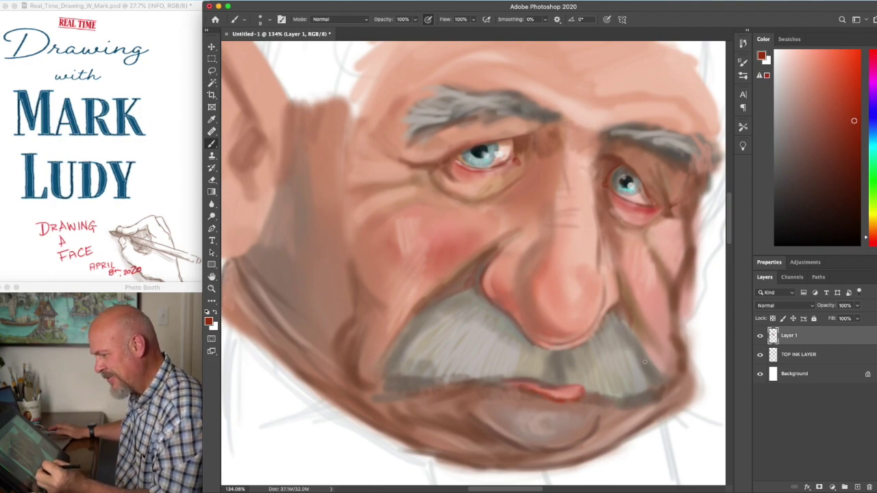
Draw muted pink wrinkles across the nose bridge and add reddish brown shading between the left eye and the nose.
alt+click(592, 248)
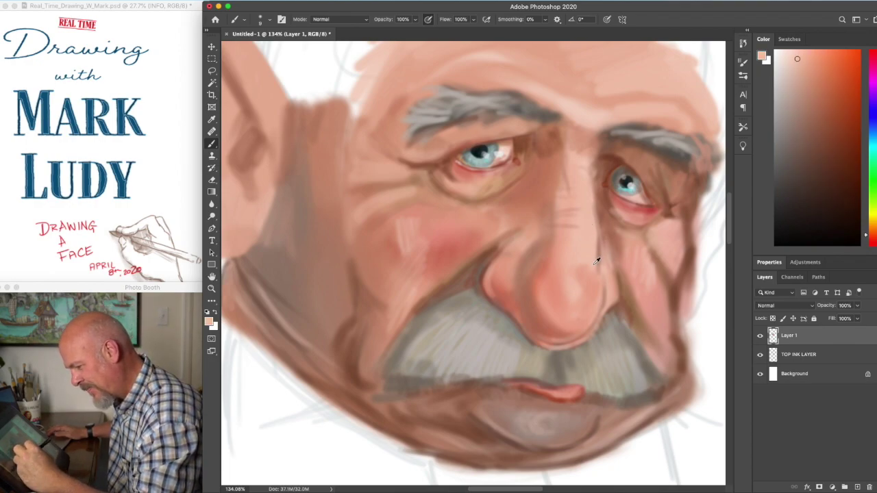
click(807, 84)
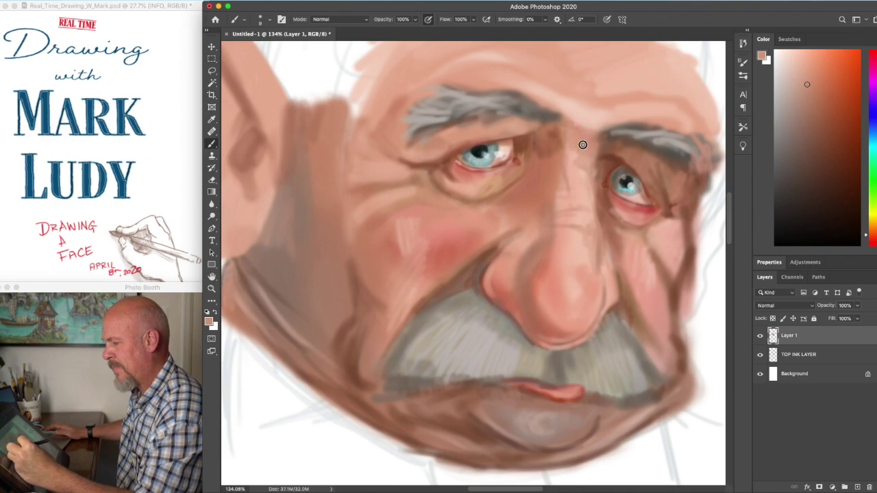
click(827, 118)
mouse_move(550, 146)
mouse_down()
mouse_move(546, 175)
mouse_move(517, 154)
mouse_up()
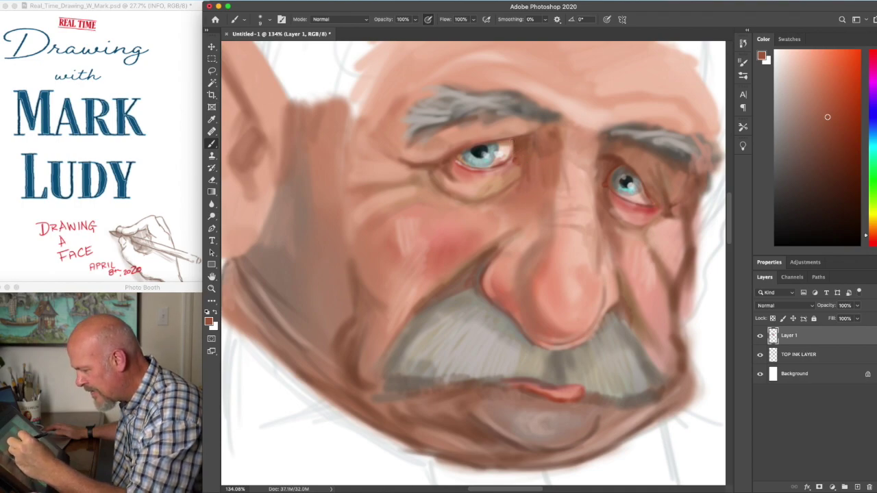
Draw fine reddish brown wrinkle lines at the left eye's outer corner, below the eye and down the left cheek.
drag(413, 143, 434, 155)
mouse_move(417, 189)
mouse_down()
mouse_move(376, 223)
mouse_move(409, 191)
mouse_move(453, 204)
mouse_up()
drag(423, 272, 400, 301)
Paint a fine frown crease between the eyebrows in orange-tinted skin tone sampled from the brow.
scroll(391, 408, down, 5)
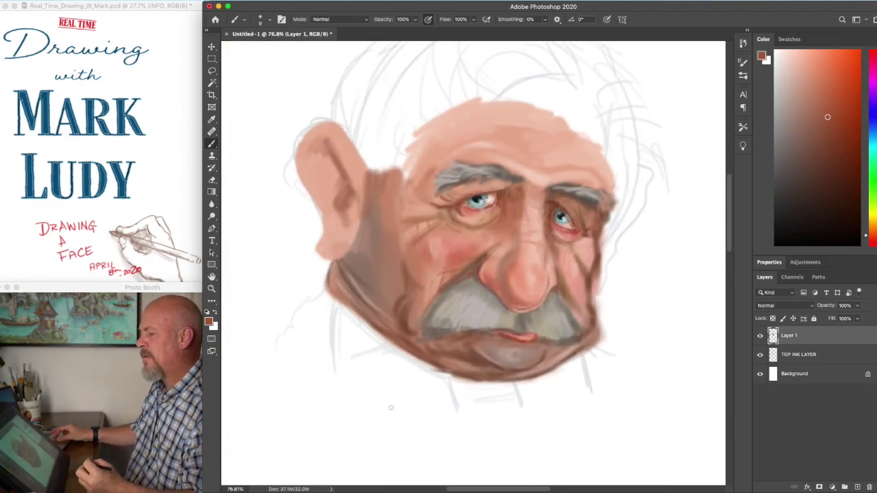
scroll(391, 407, up, 2)
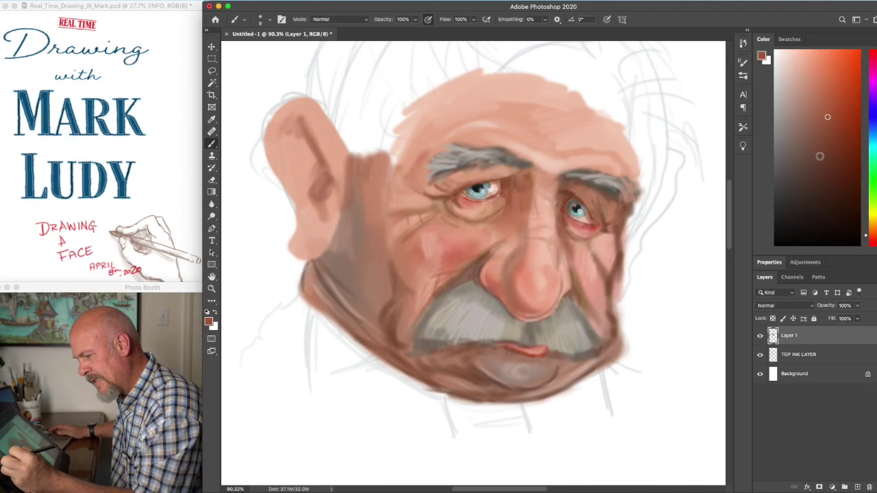
click(834, 97)
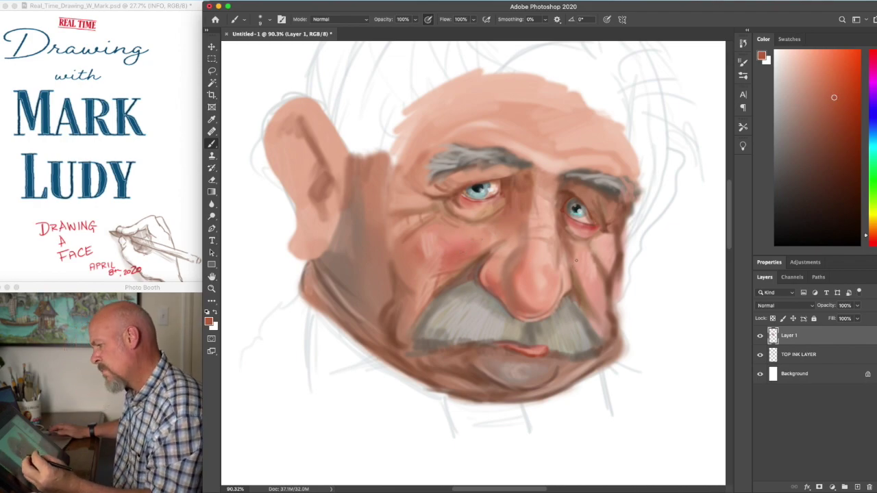
alt+click(547, 170)
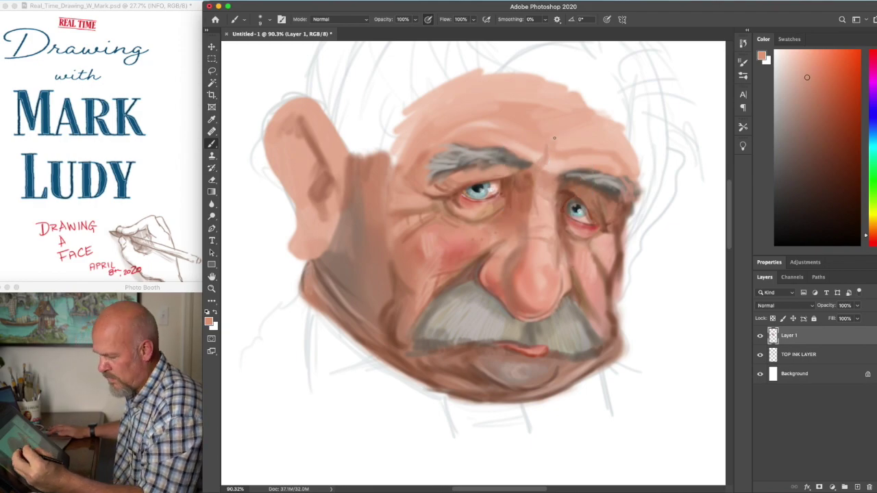
Darken the frown crease with reddish brown and shade below the right eye and the inner right cheek in sampled brown.
click(814, 107)
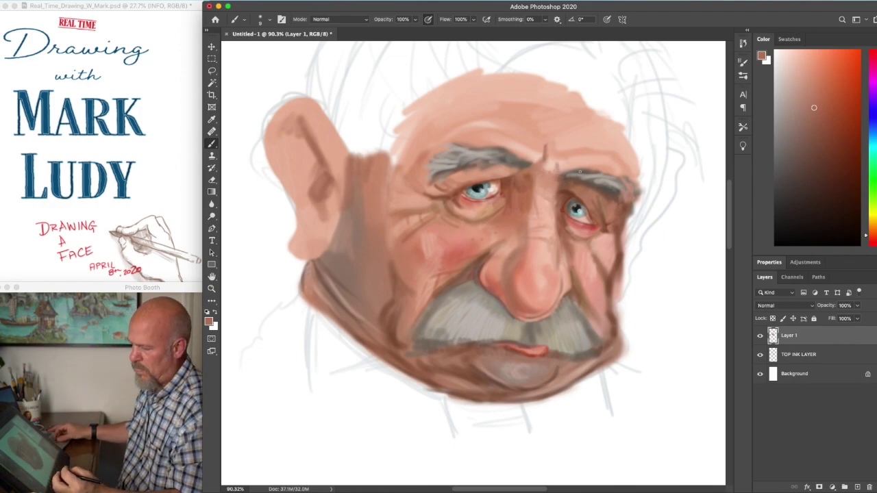
scroll(580, 171, up, 2)
scroll(580, 172, up, 3)
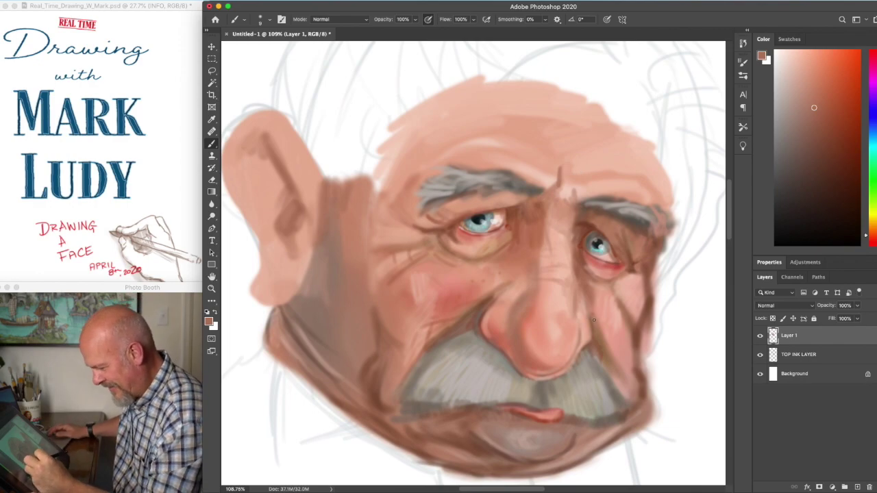
alt+click(589, 320)
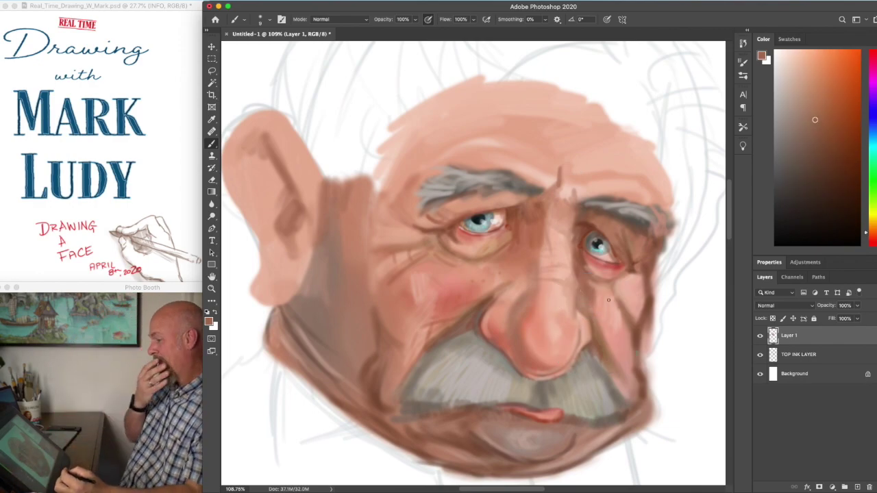
alt+click(595, 298)
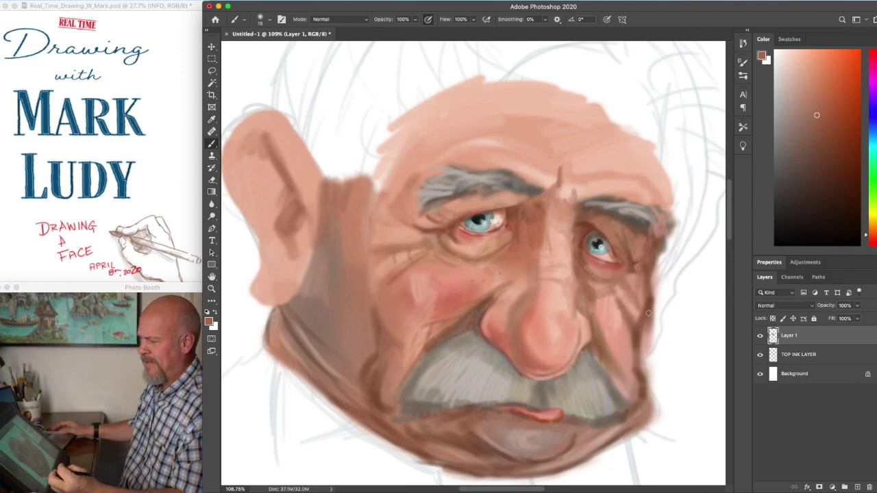
Lock the layer's transparent pixels and tint the upper left ear deep red with a size 45 brush.
scroll(641, 309, down, 2)
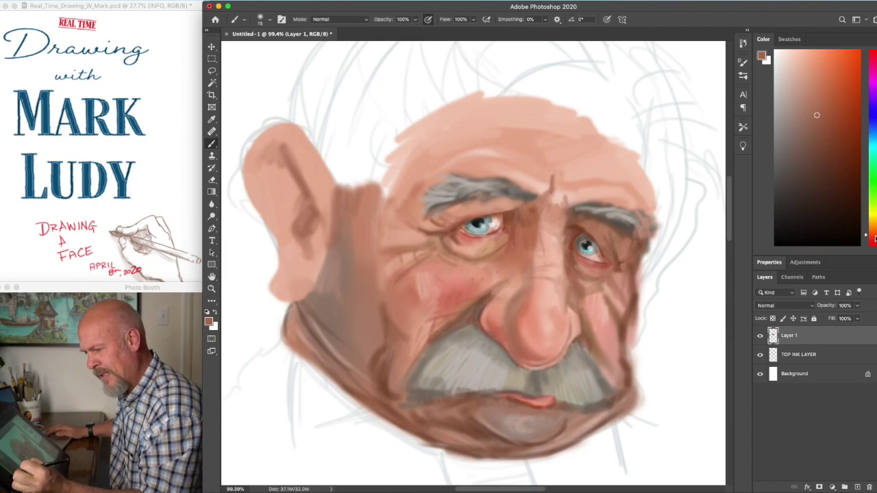
drag(875, 237, 875, 240)
click(852, 101)
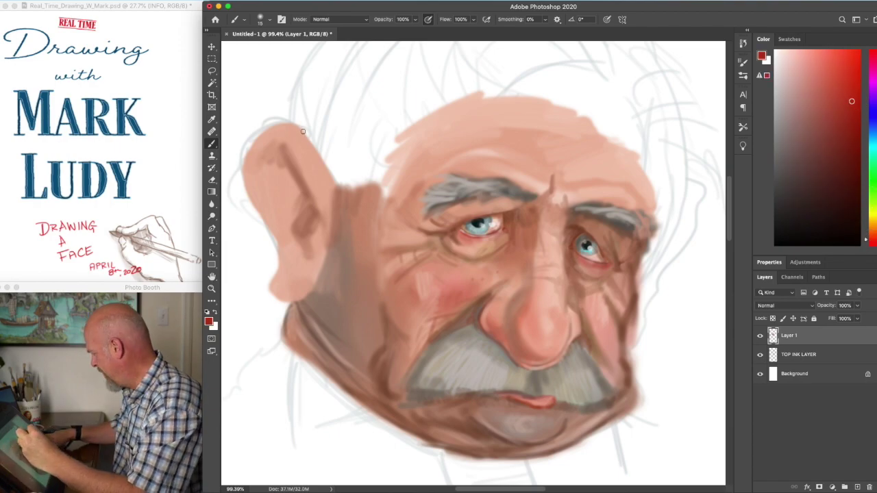
click(773, 318)
key(bracketright)
key(bracketright)
key(bracketright)
mouse_move(265, 169)
mouse_down()
mouse_move(304, 138)
mouse_move(281, 245)
mouse_move(279, 187)
mouse_move(277, 261)
mouse_move(281, 179)
mouse_move(312, 162)
mouse_move(296, 159)
mouse_move(272, 123)
mouse_up()
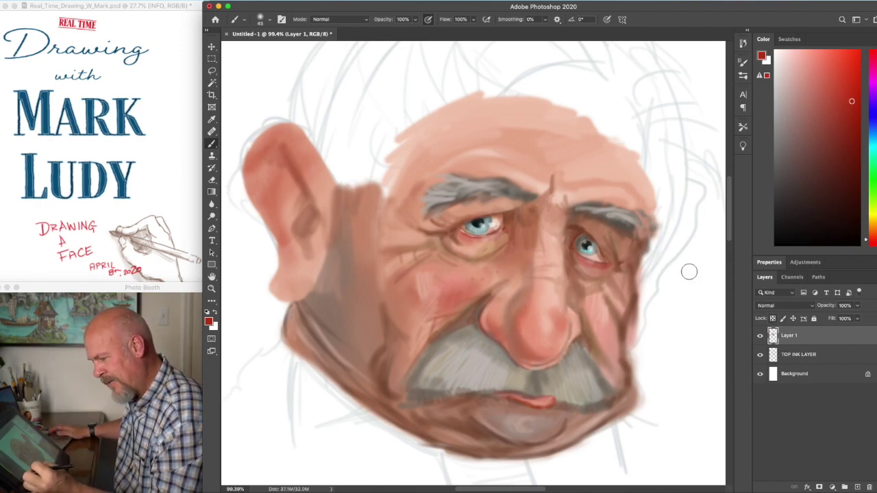
Paint the right ear from brow level down to the jaw in sampled tan and lighten its upper rim with sampled pale skin tone.
alt+click(359, 243)
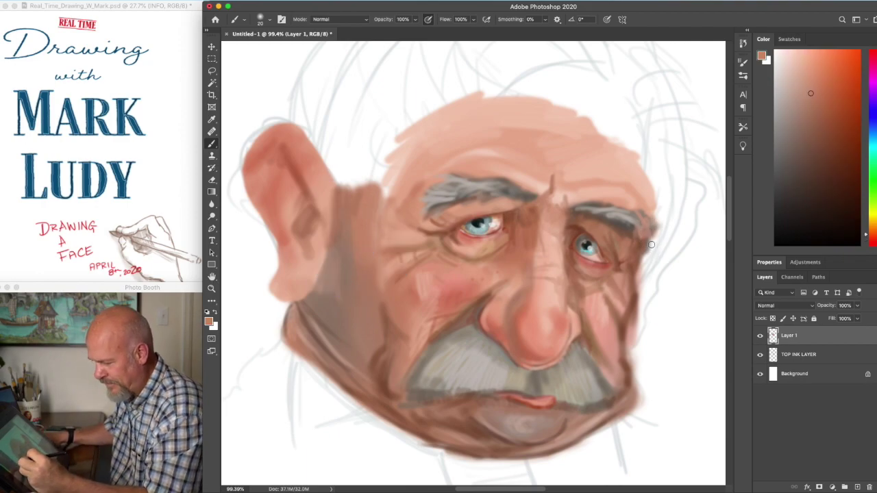
mouse_move(664, 239)
mouse_down()
mouse_move(666, 251)
mouse_move(667, 240)
mouse_move(647, 261)
mouse_up()
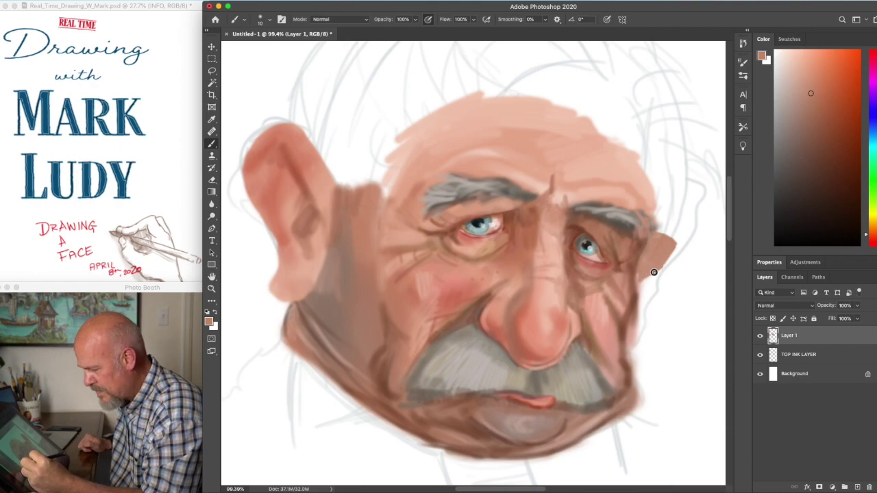
mouse_move(652, 274)
mouse_down()
mouse_move(639, 271)
mouse_move(642, 302)
mouse_up()
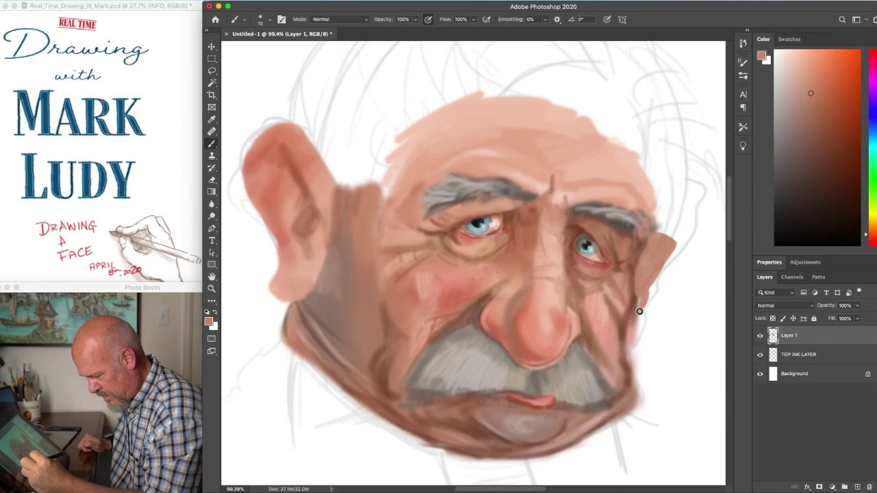
drag(637, 330, 634, 338)
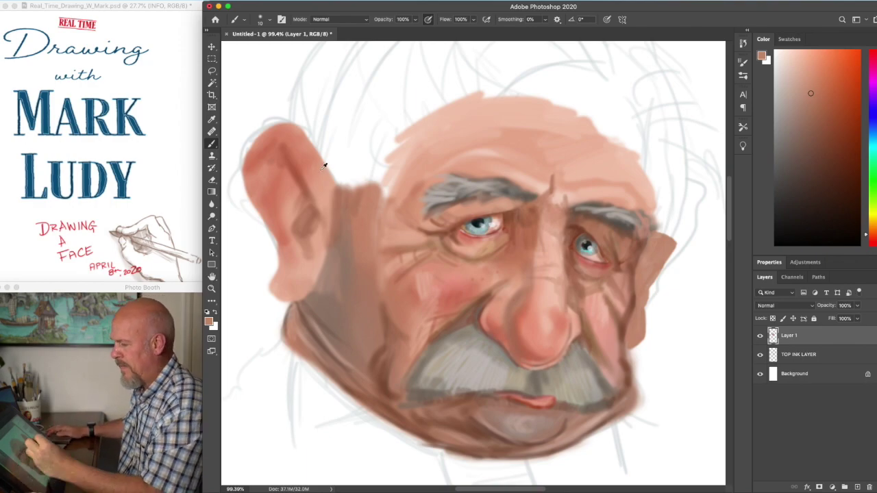
alt+click(670, 243)
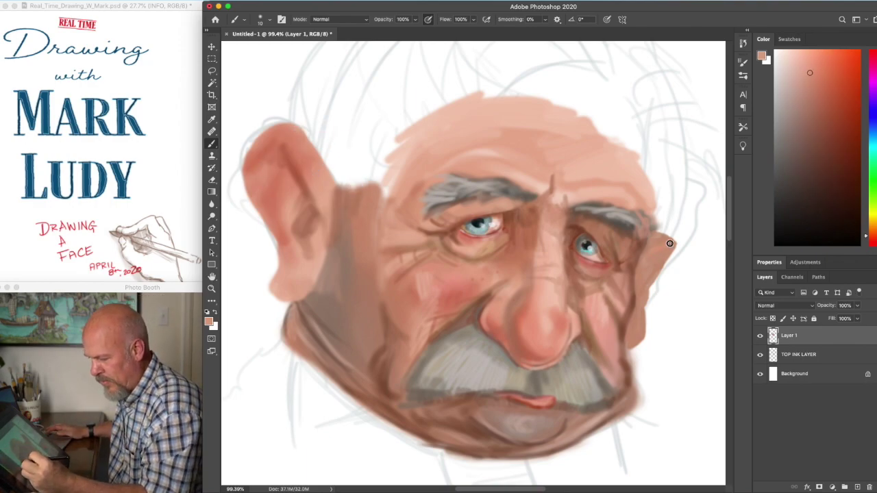
alt+click(553, 239)
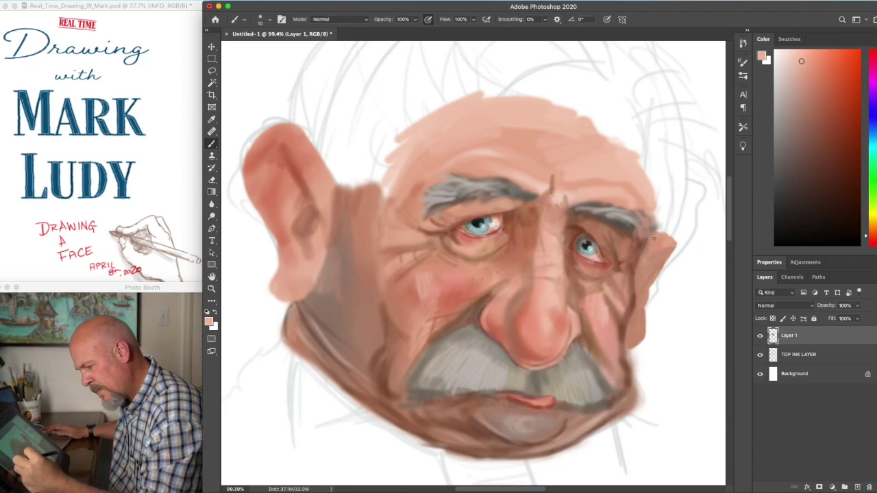
scroll(658, 237, down, 3)
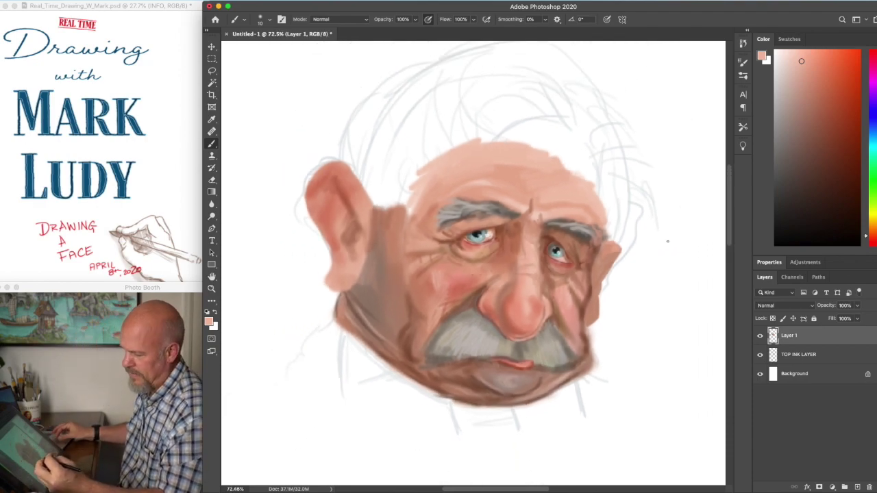
Shade beneath the left earlobe and the inner folds of both ears with dark brown strokes.
scroll(666, 240, up, 2)
alt+click(344, 310)
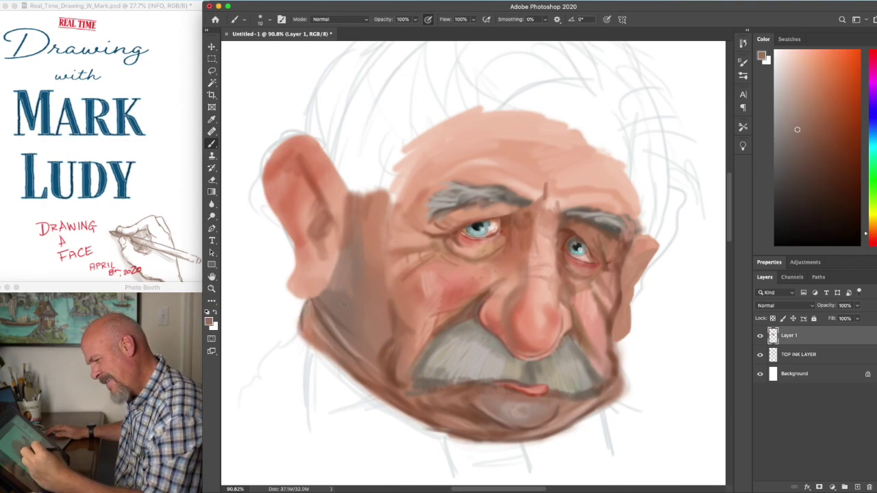
click(804, 152)
mouse_move(338, 317)
mouse_down()
mouse_move(328, 289)
mouse_move(352, 338)
mouse_up()
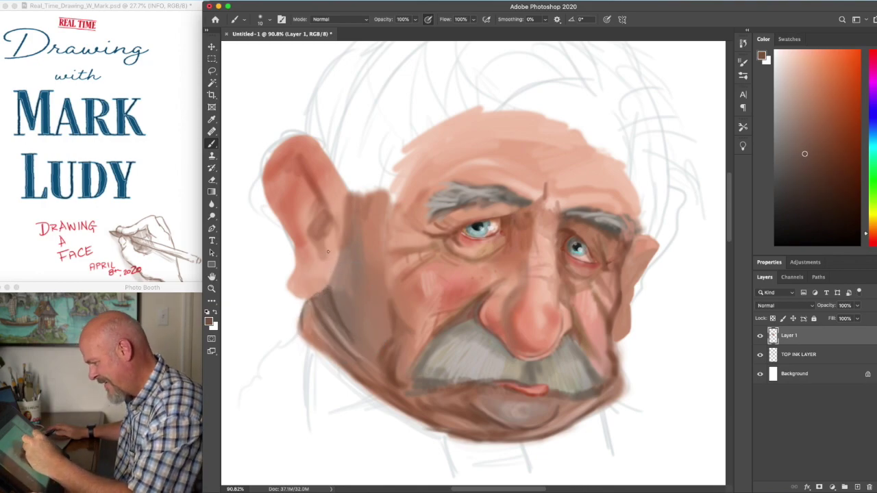
drag(330, 255, 335, 233)
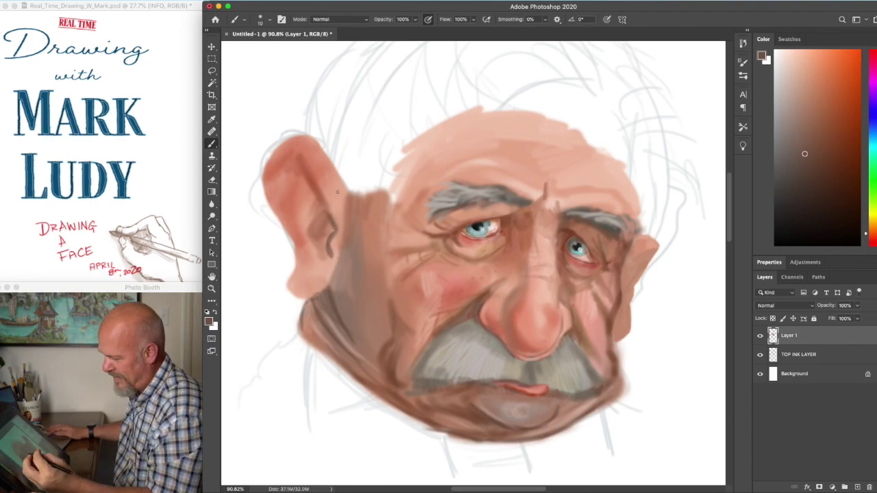
mouse_move(641, 258)
mouse_down()
mouse_move(622, 283)
mouse_move(646, 254)
mouse_up()
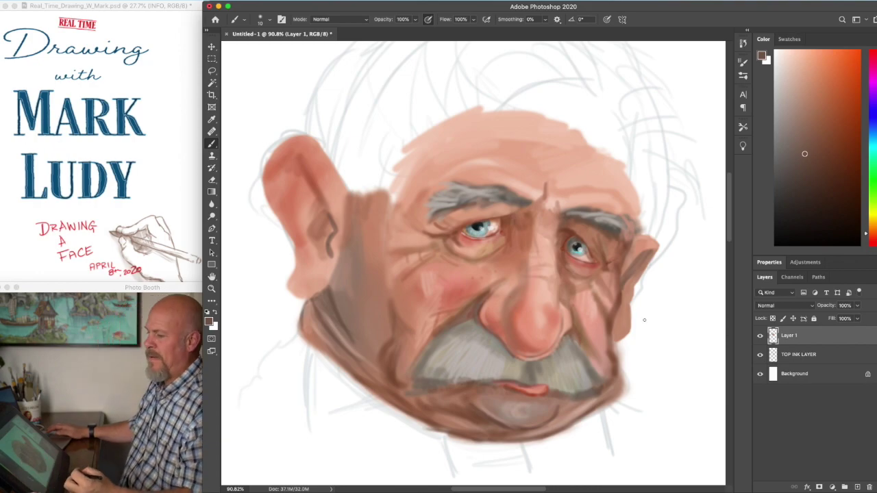
Fill the upper forehead and bald crown with sampled light skin tone, extending it out to the sketched skull line.
scroll(644, 320, up, 2)
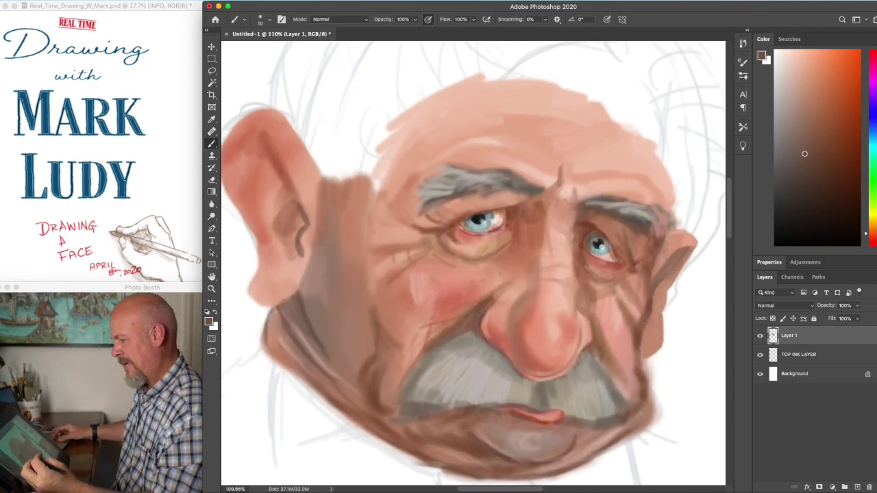
alt+click(420, 162)
scroll(420, 159, down, 2)
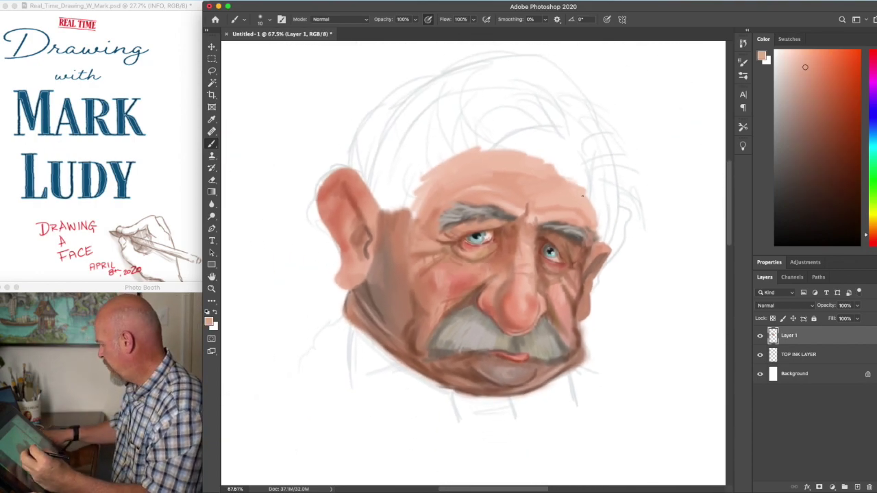
mouse_move(474, 145)
mouse_down()
mouse_move(437, 160)
mouse_move(512, 152)
mouse_move(558, 166)
mouse_move(503, 124)
mouse_move(467, 133)
mouse_move(435, 163)
mouse_move(416, 198)
mouse_move(416, 228)
mouse_move(385, 210)
mouse_move(391, 152)
mouse_move(405, 157)
mouse_move(545, 111)
mouse_move(548, 124)
mouse_move(525, 143)
mouse_move(539, 146)
mouse_move(595, 207)
mouse_move(594, 176)
mouse_move(593, 197)
mouse_move(576, 157)
mouse_move(542, 115)
mouse_move(559, 126)
mouse_move(595, 197)
mouse_move(594, 165)
mouse_move(597, 212)
mouse_move(549, 117)
mouse_move(521, 101)
mouse_move(540, 106)
mouse_move(487, 94)
mouse_move(572, 130)
mouse_up()
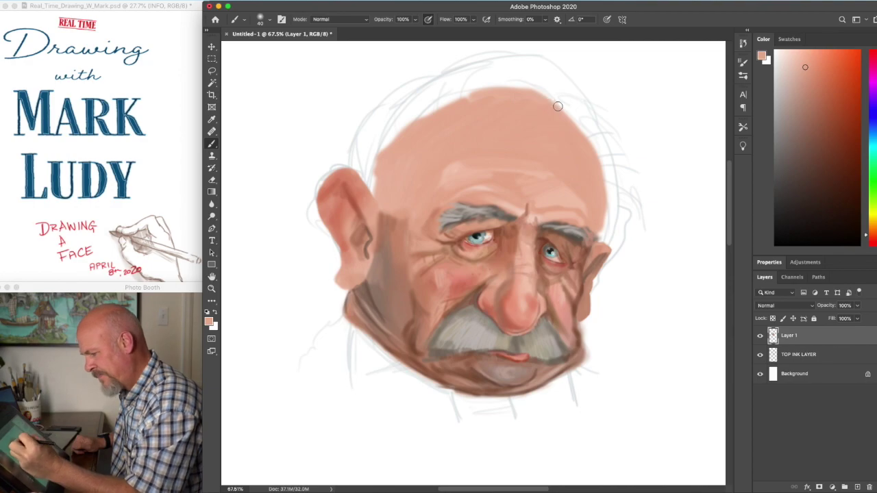
mouse_move(472, 99)
mouse_down()
mouse_move(525, 94)
mouse_move(580, 130)
mouse_up()
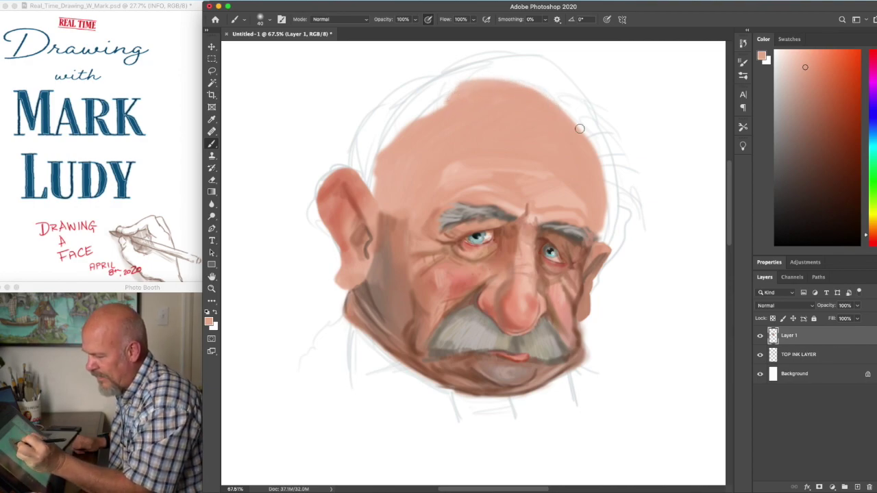
mouse_move(467, 101)
mouse_down()
mouse_move(418, 115)
mouse_move(476, 87)
mouse_move(379, 146)
mouse_move(366, 177)
mouse_move(396, 189)
mouse_up()
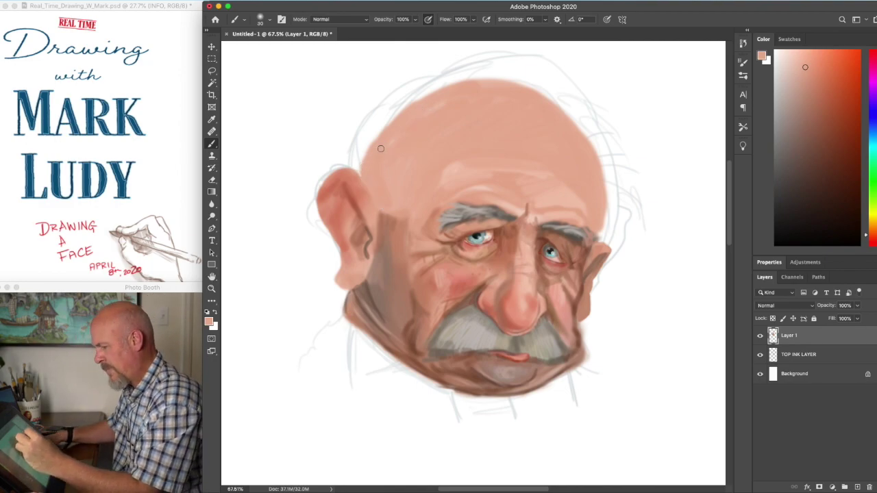
Refine the skull's outline above the left ear, across the crown and down to the right ear with a size 15 brush.
mouse_move(357, 170)
mouse_down()
mouse_move(372, 142)
mouse_move(363, 180)
mouse_move(375, 130)
mouse_move(359, 158)
mouse_move(393, 109)
mouse_move(401, 112)
mouse_move(372, 136)
mouse_move(411, 104)
mouse_up()
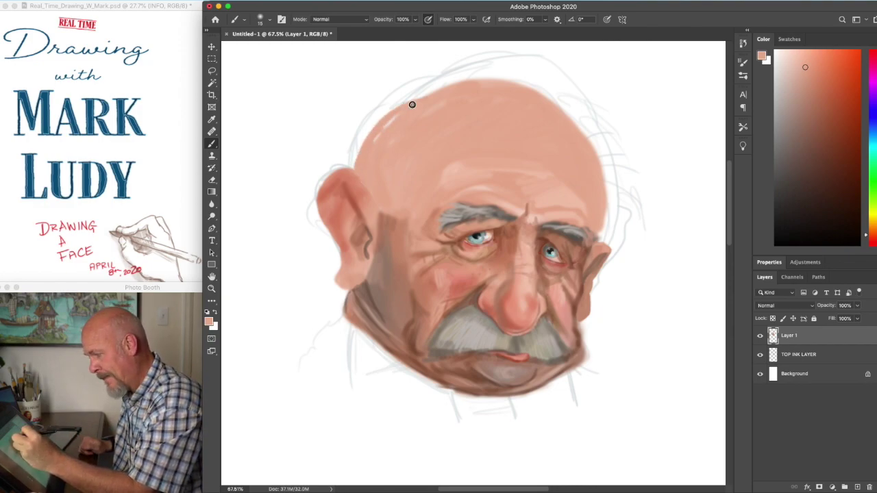
drag(487, 83, 512, 87)
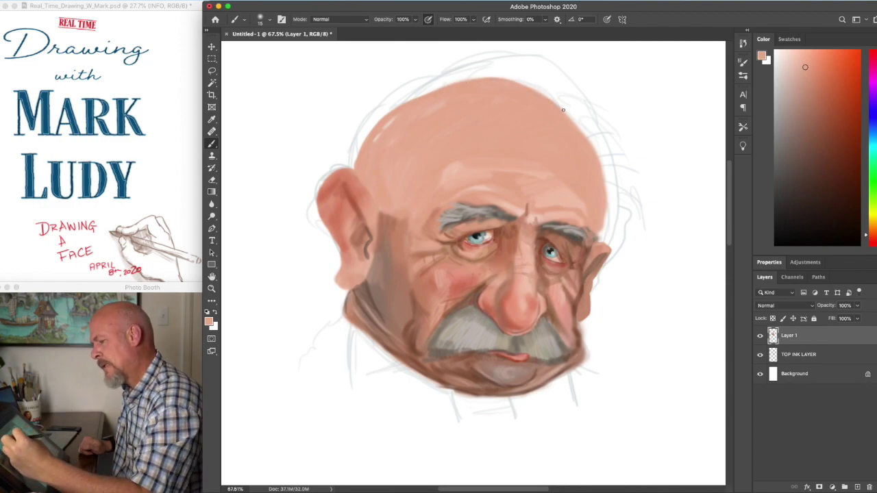
drag(601, 167, 600, 235)
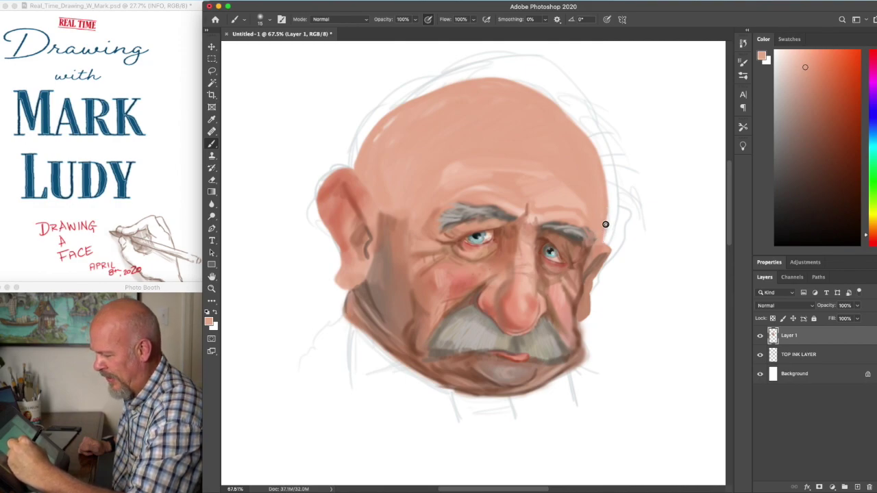
drag(600, 240, 606, 192)
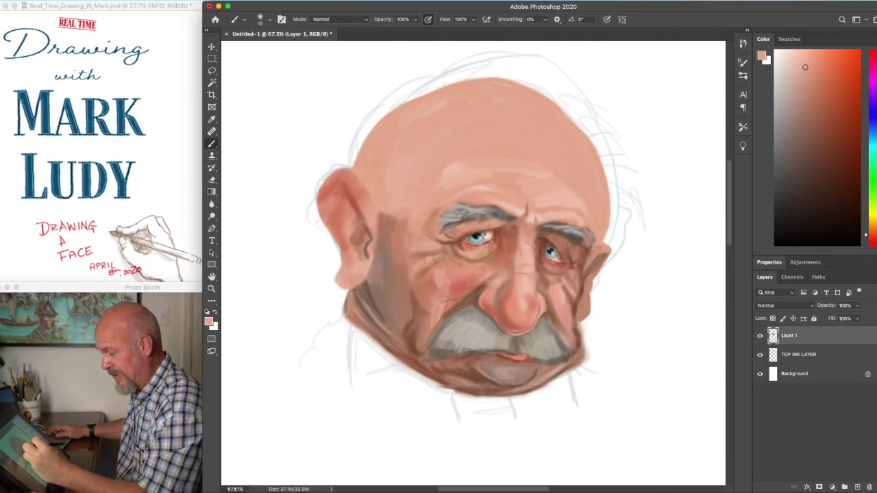
Paint short muted brown shading strokes on the left temple beside the top of the ear, using colour sampled from the jaw shadow.
scroll(447, 261, up, 3)
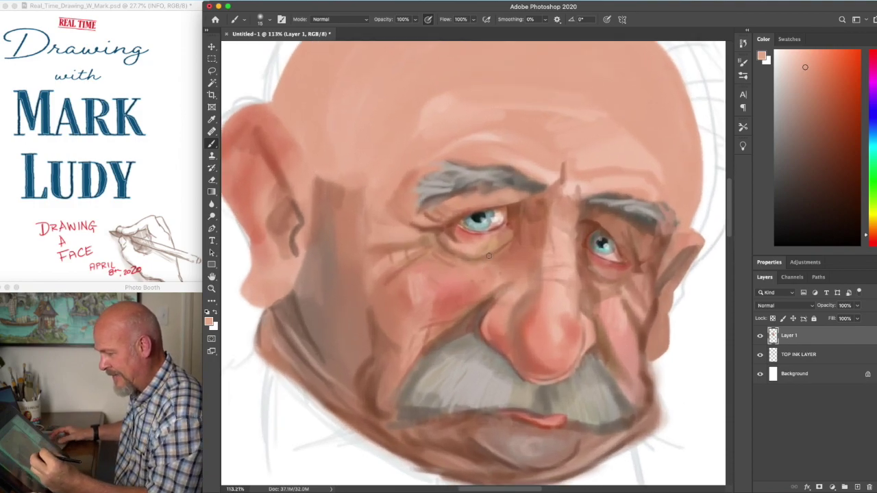
scroll(489, 256, down, 3)
scroll(489, 255, up, 3)
key(bracketright)
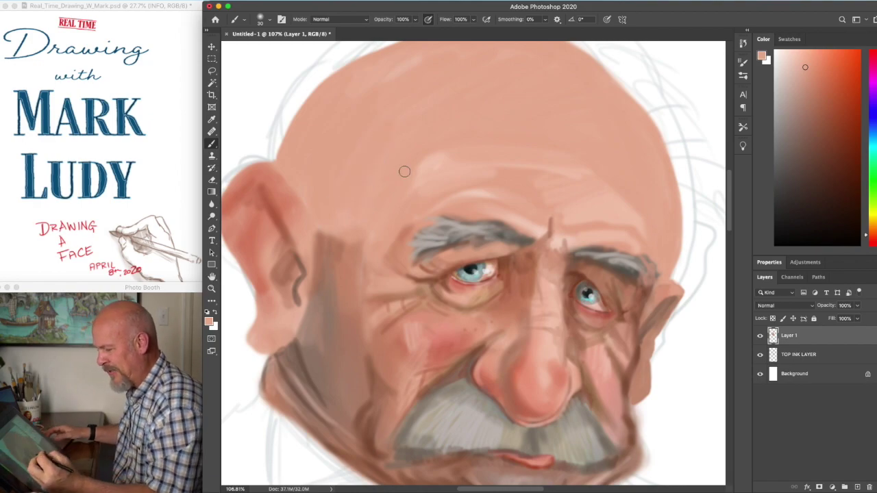
scroll(404, 171, down, 1)
scroll(404, 174, down, 1)
alt+click(343, 293)
drag(329, 226, 347, 235)
mouse_move(321, 200)
mouse_down()
mouse_move(352, 220)
mouse_move(344, 216)
mouse_up()
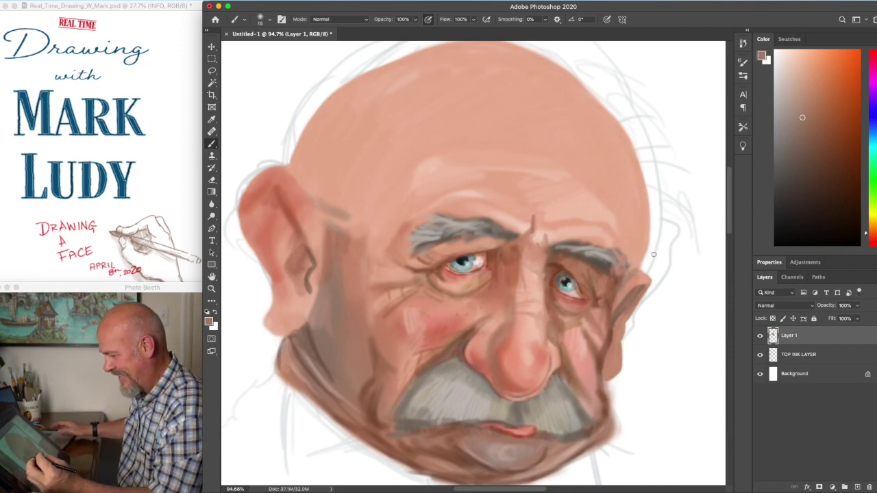
Blend the skin at the outer end of the right eyebrow with sampled pinkish skin tone.
alt+click(591, 346)
alt+click(367, 260)
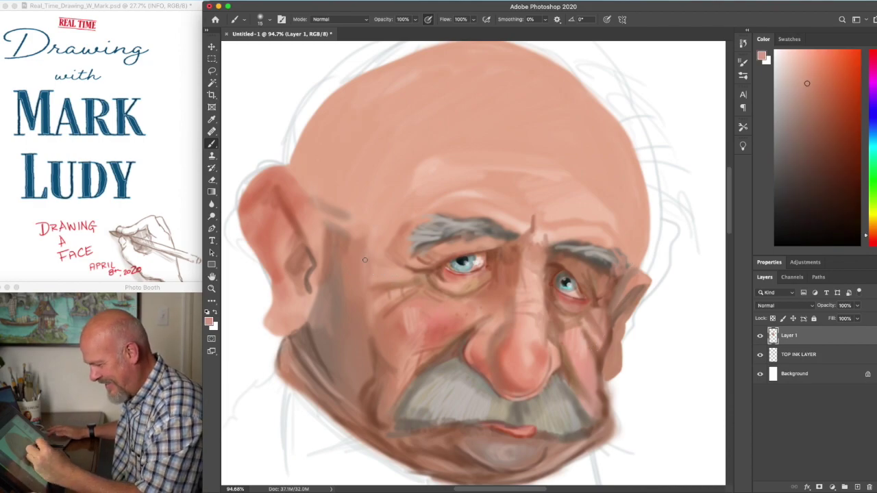
mouse_move(624, 278)
mouse_down()
mouse_move(627, 268)
mouse_move(619, 288)
mouse_move(631, 253)
mouse_move(623, 252)
mouse_up()
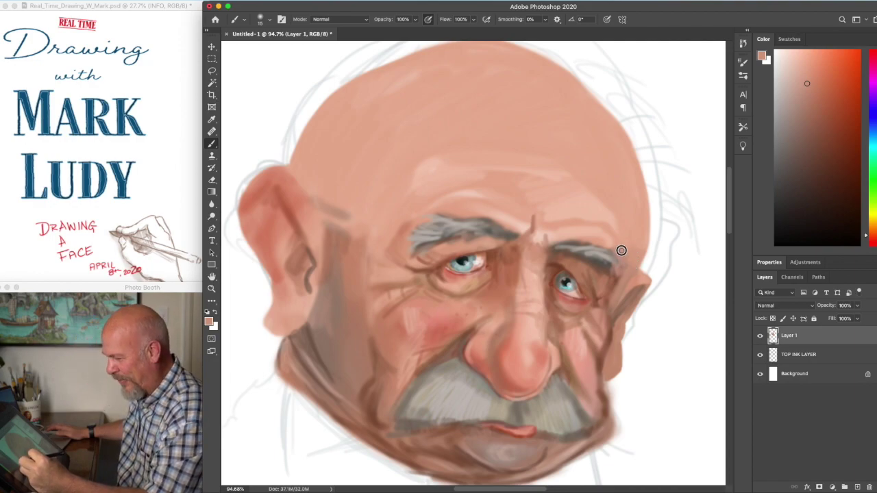
Paint curved reddish brown shading from the left eyebrow's outer end up across the temple and side of the forehead.
scroll(645, 247, down, 2)
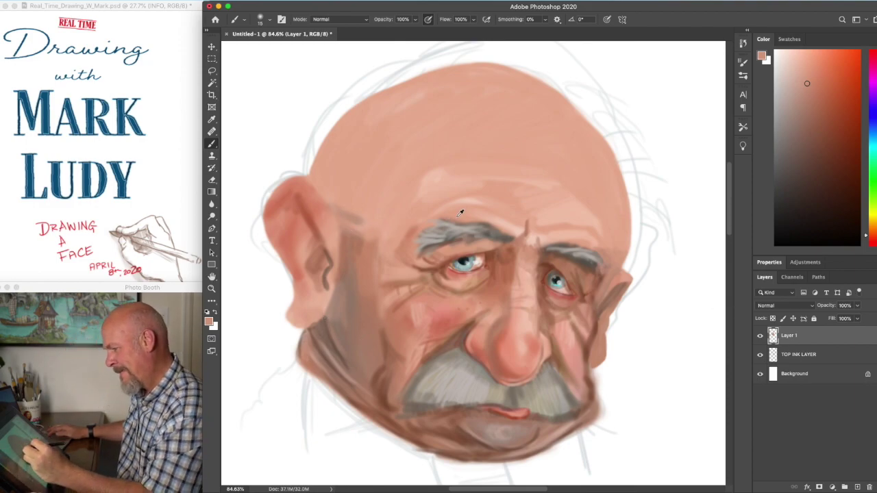
click(816, 117)
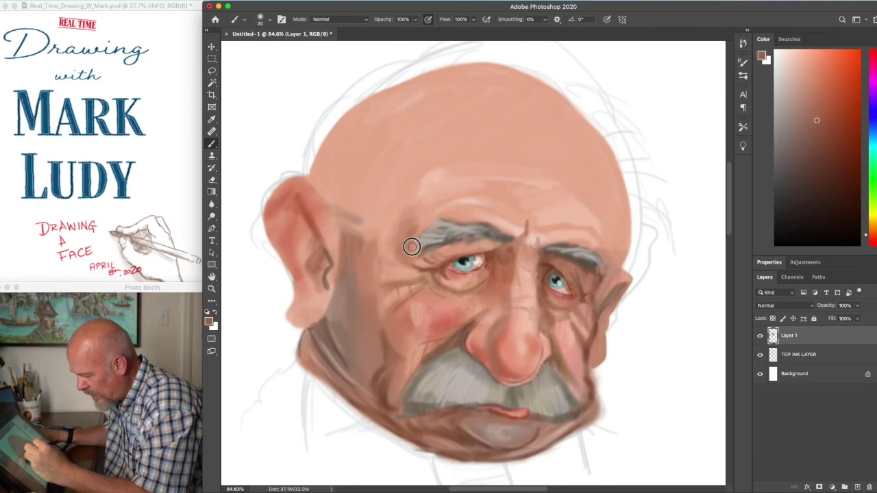
mouse_move(430, 211)
mouse_down()
mouse_move(384, 244)
mouse_move(386, 214)
mouse_move(460, 151)
mouse_move(380, 217)
mouse_move(484, 159)
mouse_move(380, 211)
mouse_move(388, 169)
mouse_move(348, 214)
mouse_up()
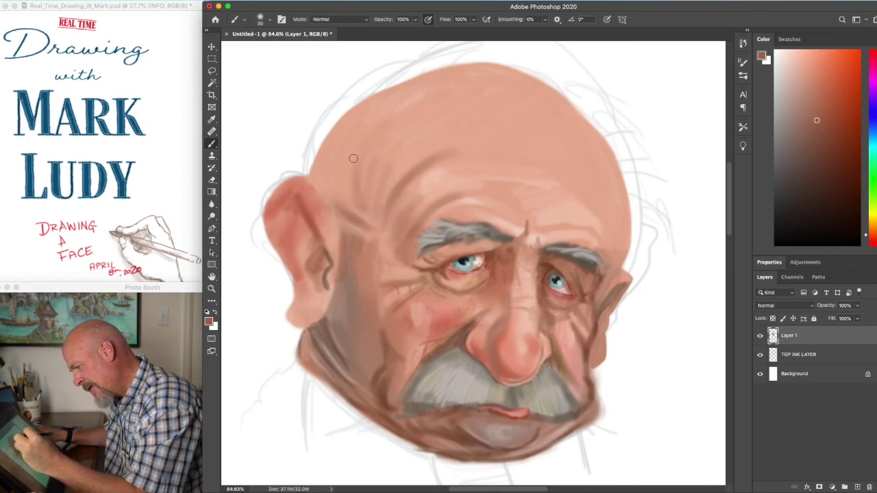
Paint reddish brown shading along the skull's side from above the left ear up toward the crown.
mouse_move(325, 184)
mouse_down()
mouse_move(323, 157)
mouse_move(360, 118)
mouse_move(318, 184)
mouse_move(404, 97)
mouse_move(351, 121)
mouse_move(416, 83)
mouse_up()
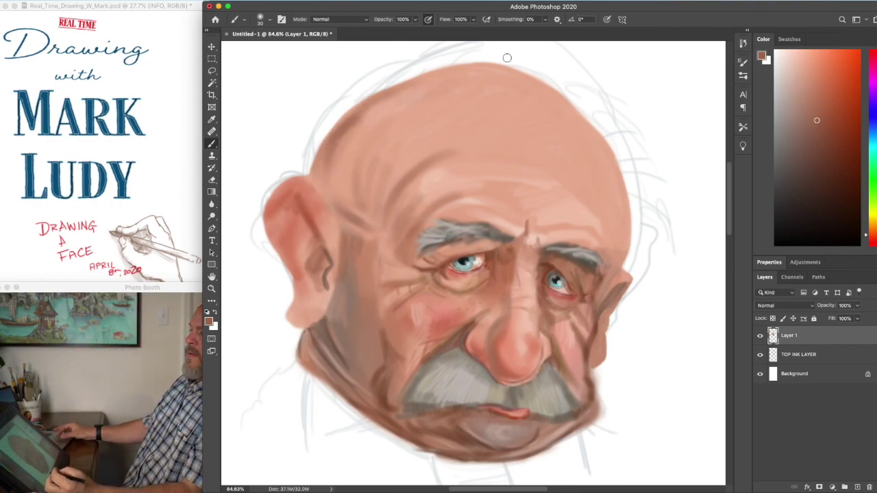
scroll(507, 57, up, 2)
scroll(507, 58, up, 1)
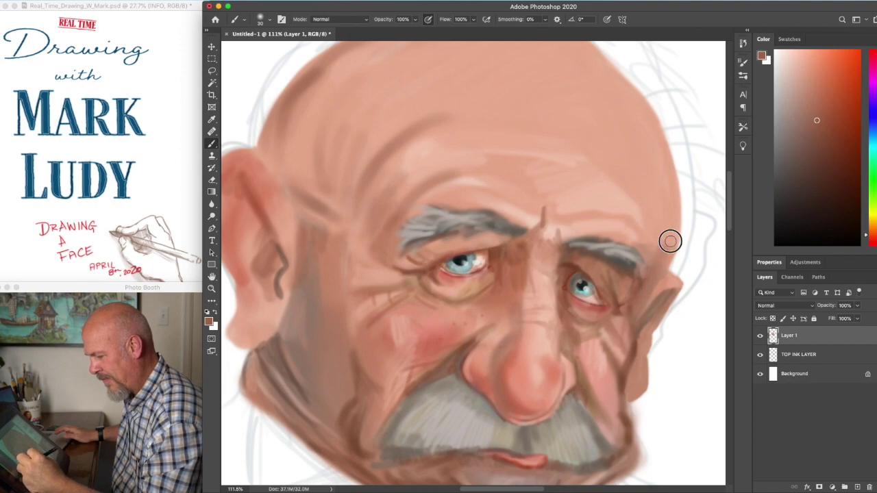
scroll(666, 199, down, 2)
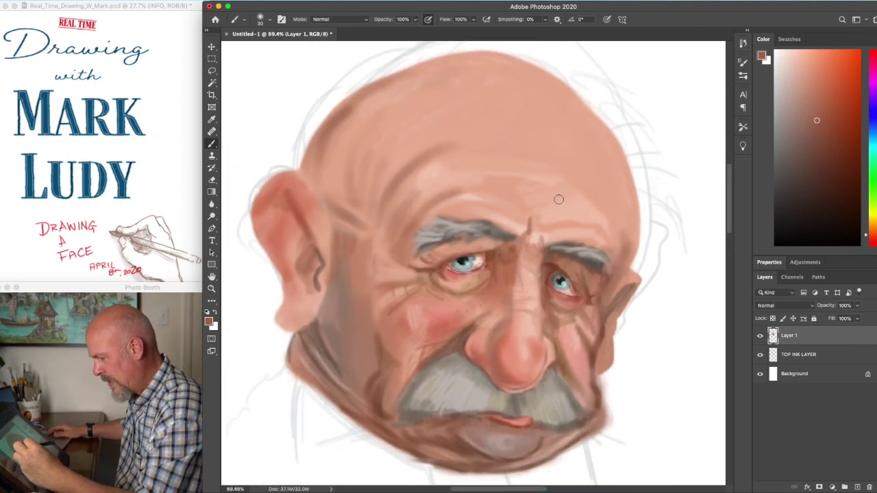
Paint soft pale pink highlights across the upper forehead and bald crown using skin colour sampled from the brow area.
alt+click(552, 233)
mouse_move(489, 112)
mouse_down()
mouse_move(509, 92)
mouse_move(568, 123)
mouse_move(527, 84)
mouse_move(472, 123)
mouse_move(491, 138)
mouse_move(441, 137)
mouse_move(464, 153)
mouse_move(456, 109)
mouse_move(528, 102)
mouse_move(584, 173)
mouse_up()
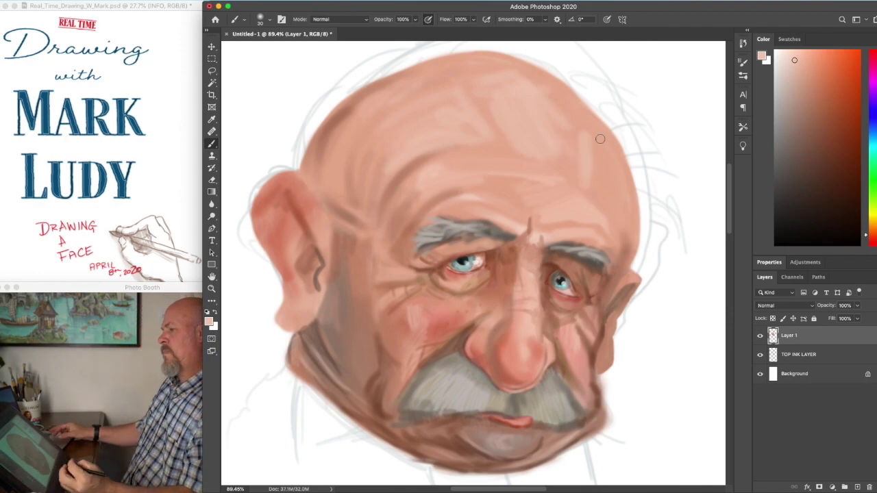
scroll(600, 139, up, 3)
scroll(600, 139, left, 3)
scroll(600, 139, up, 2)
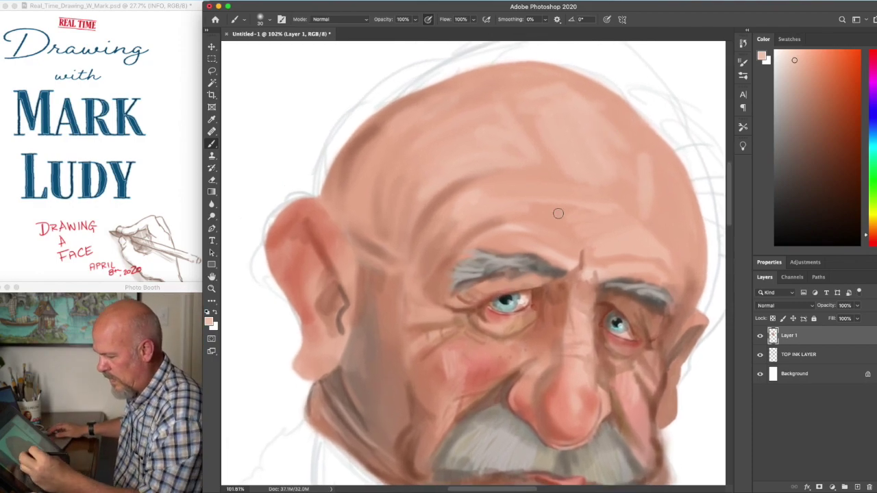
Paint muted orange-brown creases across the upper forehead and crown with a size 30 brush.
click(813, 91)
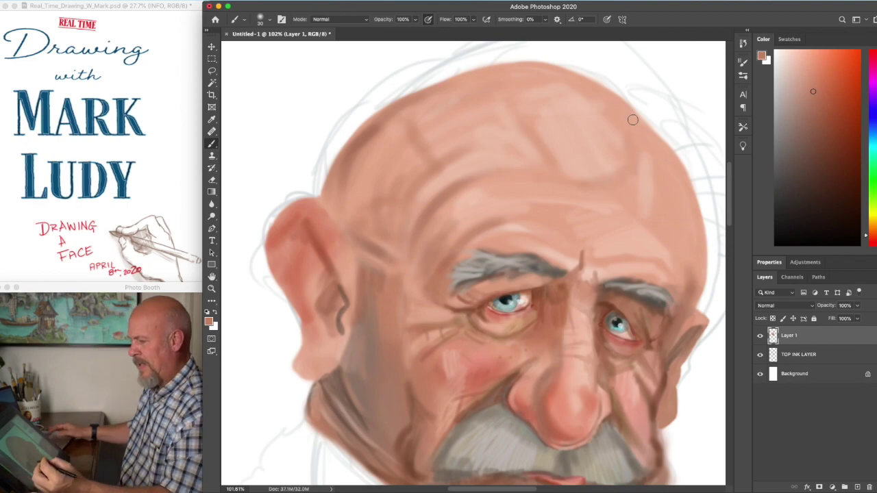
scroll(633, 120, down, 5)
scroll(672, 249, up, 5)
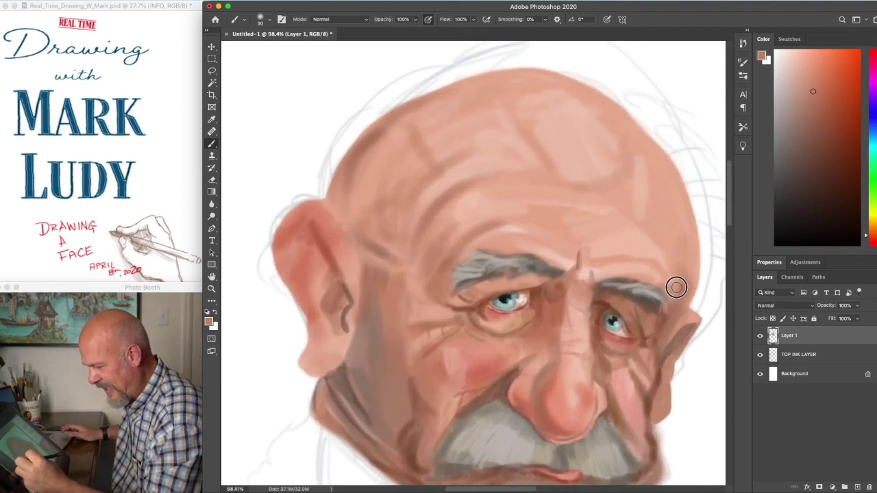
Add a new layer and paint soft grey stubble patches on the left temple and along the hairline across the crown.
click(857, 488)
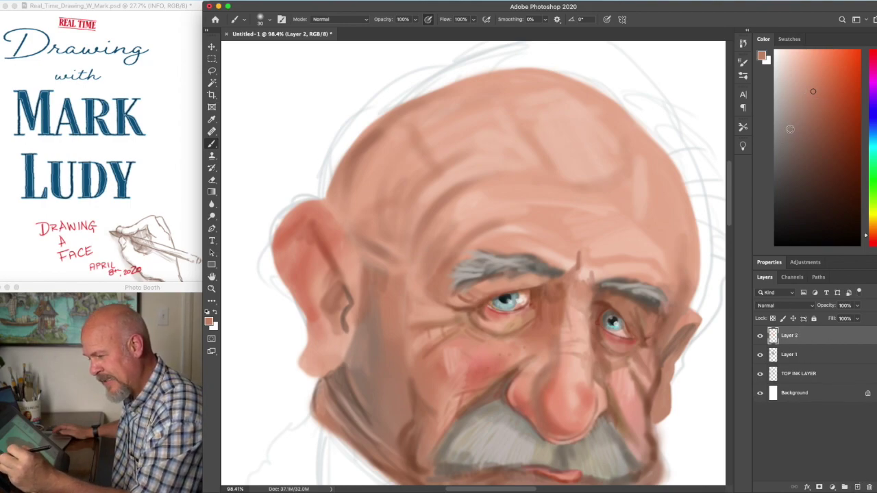
mouse_move(479, 82)
mouse_down()
mouse_move(446, 93)
mouse_move(375, 137)
mouse_up()
mouse_move(346, 179)
mouse_down()
mouse_move(338, 174)
mouse_move(343, 189)
mouse_move(374, 174)
mouse_move(381, 181)
mouse_move(354, 229)
mouse_move(389, 215)
mouse_move(378, 257)
mouse_up()
mouse_move(494, 100)
mouse_down()
mouse_move(471, 90)
mouse_move(562, 90)
mouse_move(545, 85)
mouse_move(592, 120)
mouse_move(624, 124)
mouse_move(600, 103)
mouse_move(646, 141)
mouse_up()
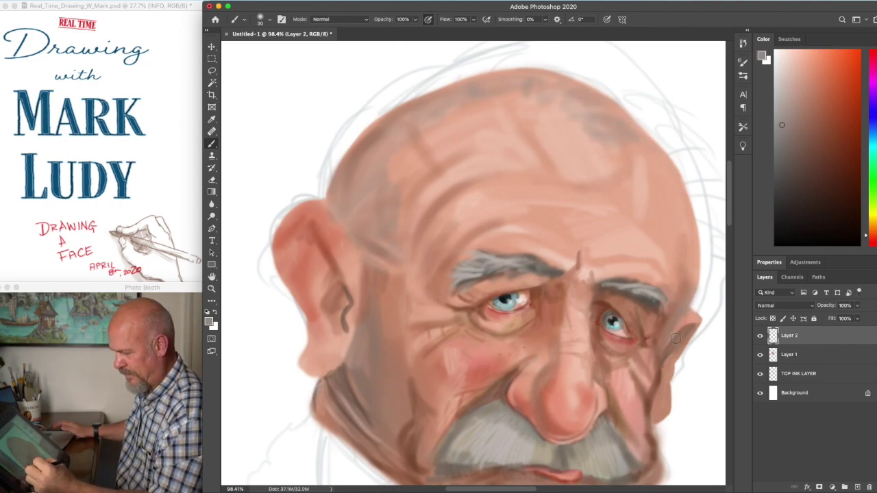
Add fine light grey hair strokes over the stubble on the left temple and crown with a size 15 brush.
click(782, 85)
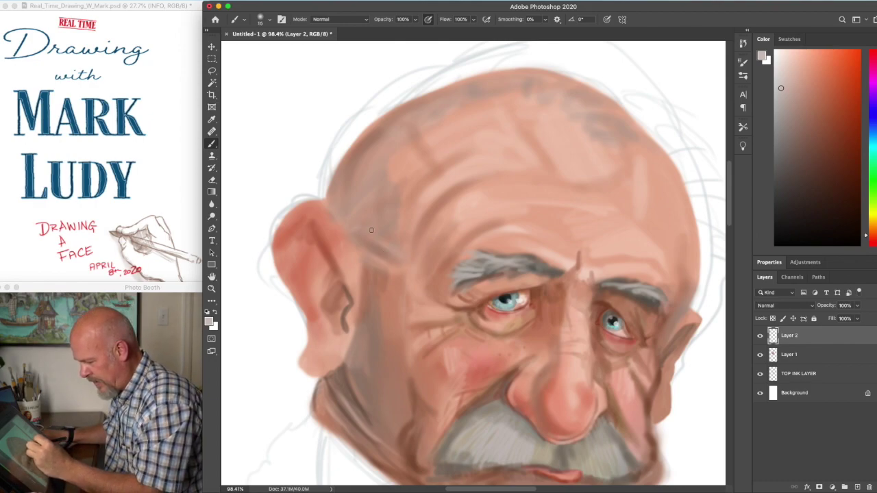
mouse_move(379, 238)
mouse_down()
mouse_move(372, 219)
mouse_move(390, 200)
mouse_up()
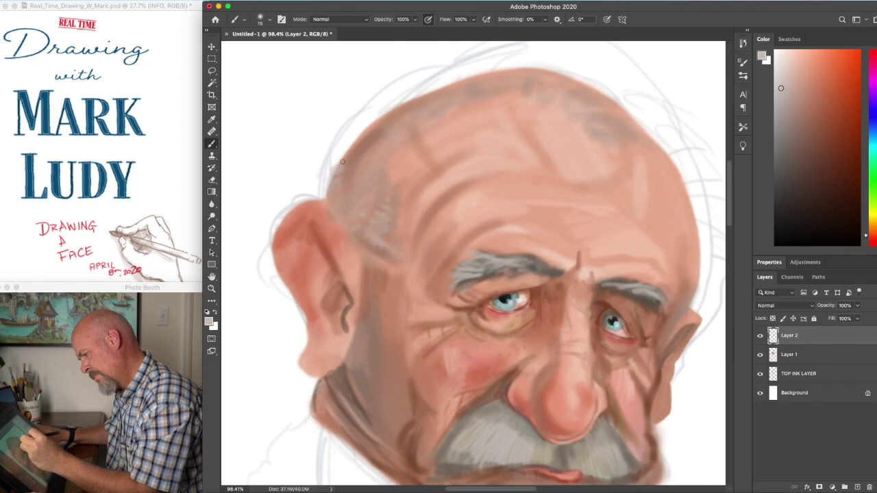
drag(352, 163, 345, 178)
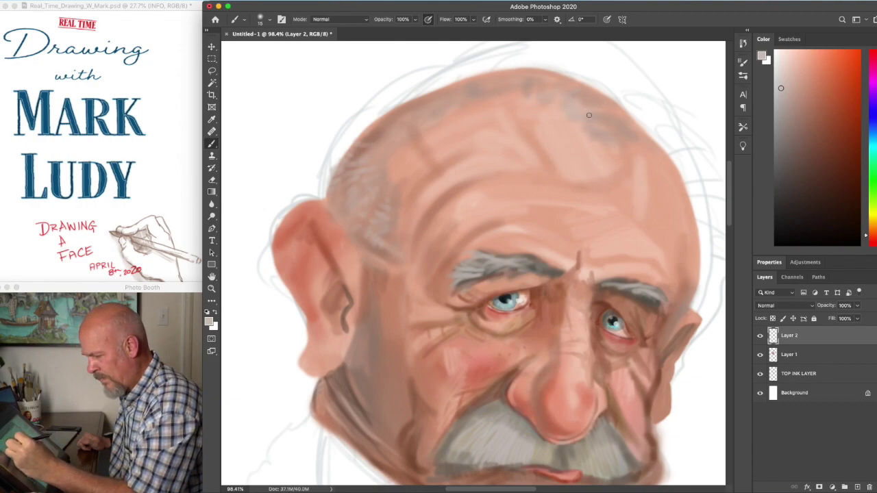
drag(609, 125, 645, 135)
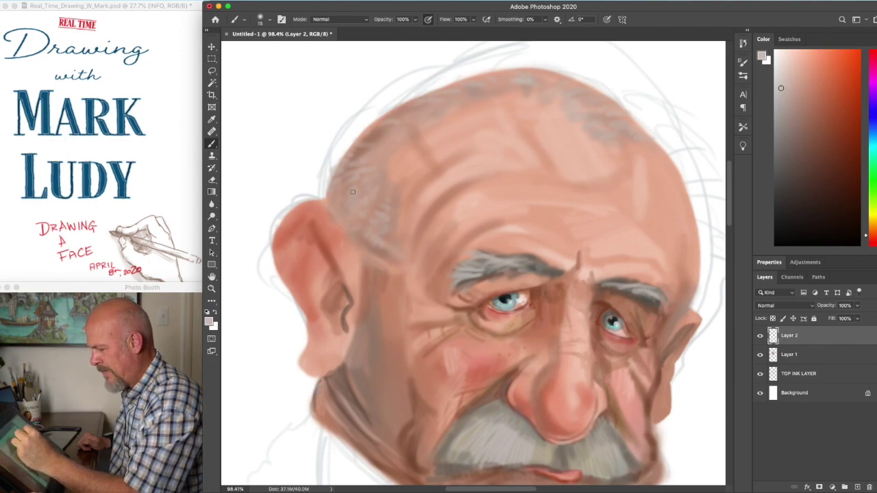
scroll(353, 192, down, 5)
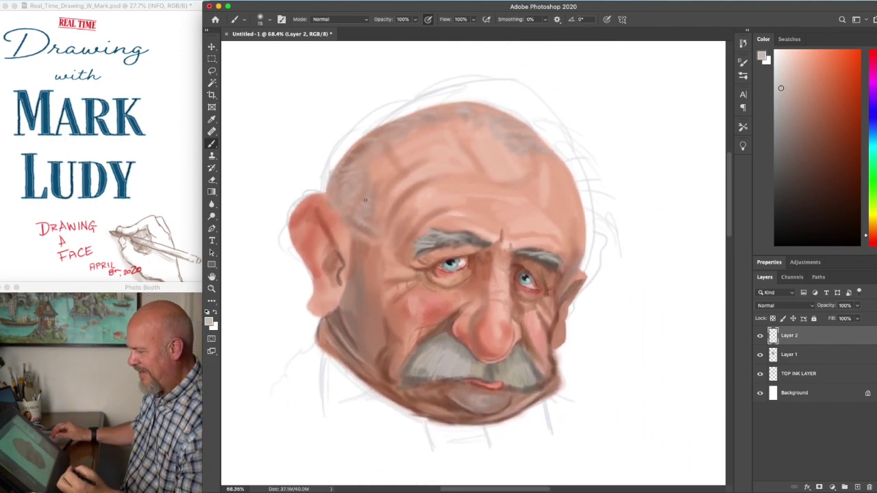
scroll(474, 341, up, 5)
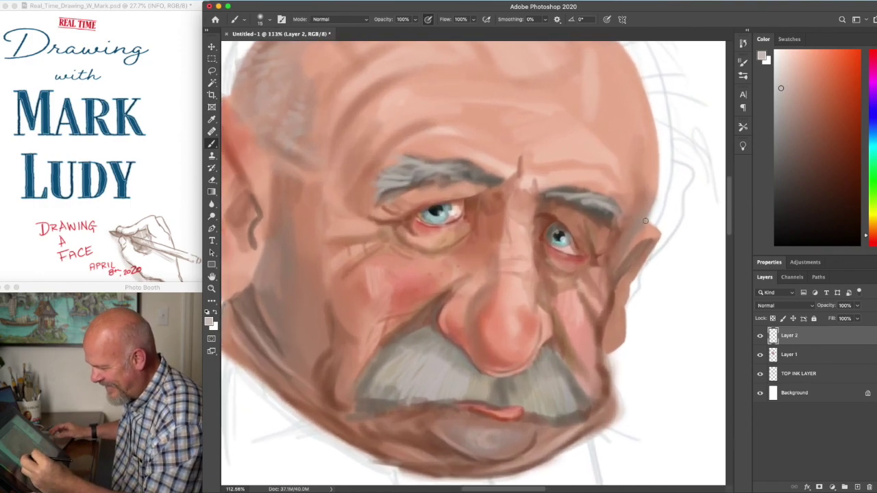
Paint age spots and small shading marks on the temples, forehead and cheeks with a sampled reddish brown.
scroll(642, 223, down, 2)
alt+click(593, 242)
drag(606, 191, 591, 166)
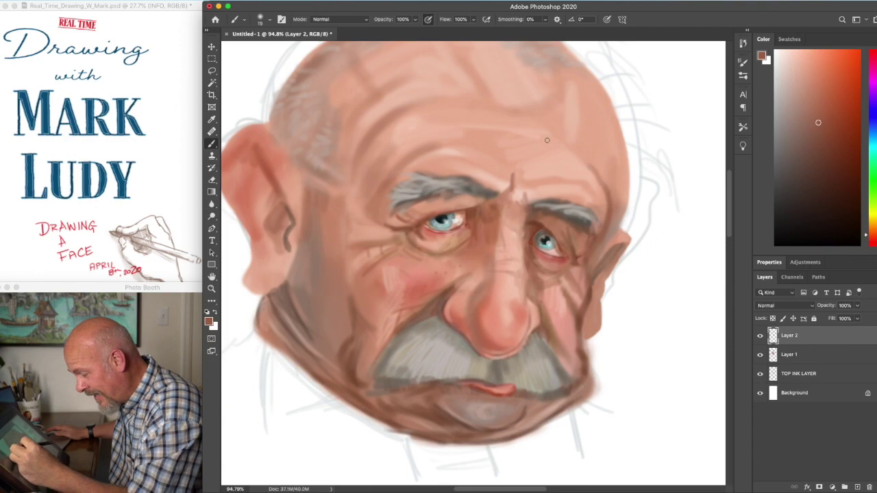
mouse_move(614, 196)
mouse_down()
mouse_move(590, 121)
mouse_move(613, 146)
mouse_up()
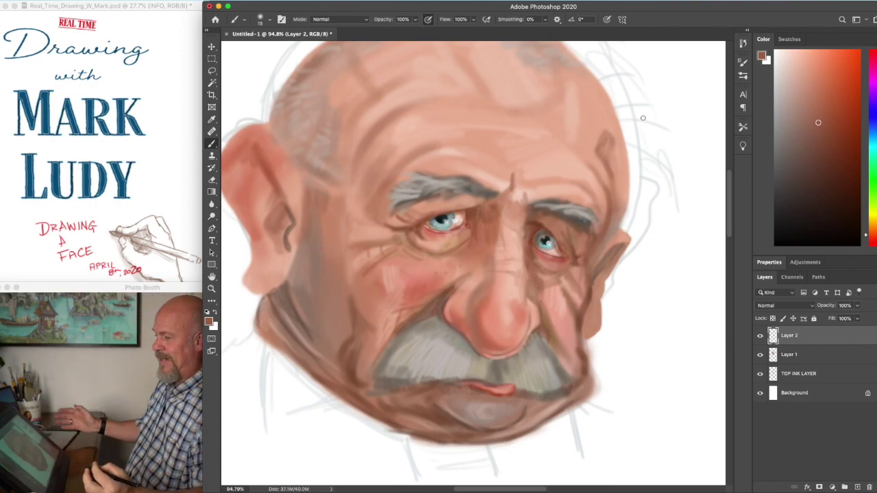
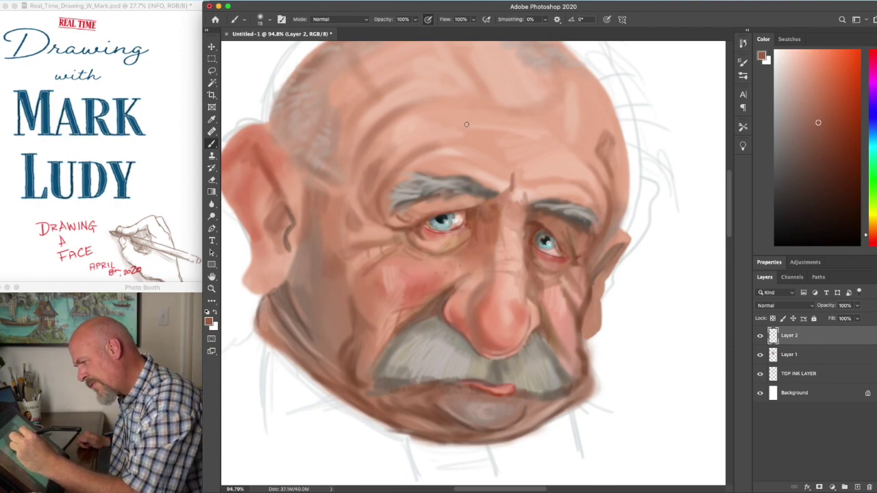
drag(460, 109, 466, 113)
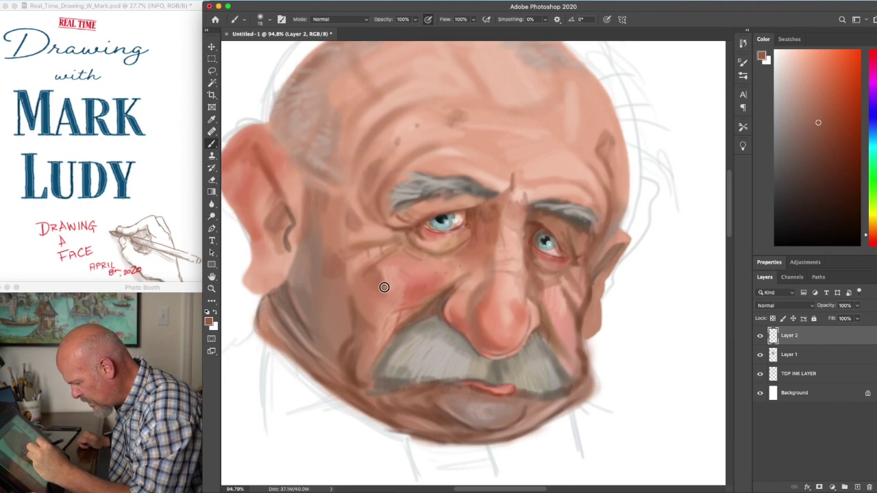
mouse_move(570, 310)
mouse_down()
mouse_move(560, 331)
mouse_move(572, 327)
mouse_up()
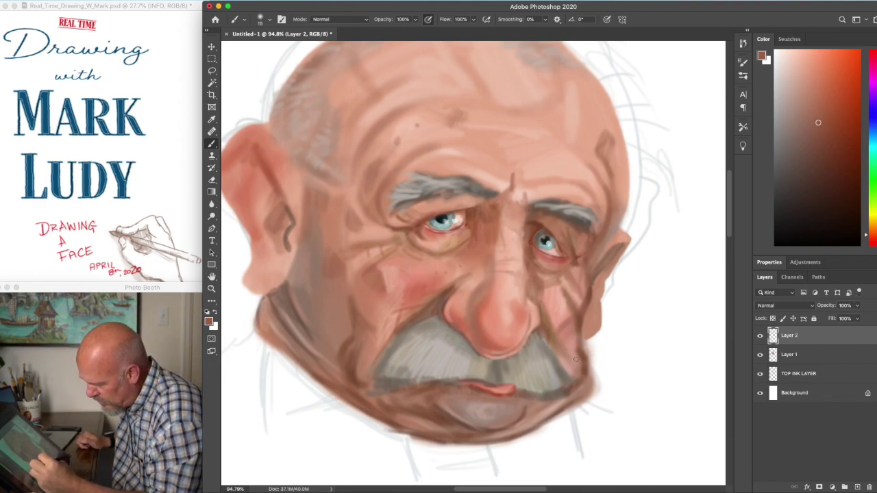
Cover the left half of the mustache with a light pinkish grey sampled from the temple hair.
scroll(575, 357, up, 1)
scroll(586, 338, up, 1)
alt+click(279, 109)
mouse_move(390, 387)
mouse_down()
mouse_move(397, 414)
mouse_move(379, 390)
mouse_move(385, 368)
mouse_move(369, 390)
mouse_move(383, 394)
mouse_move(357, 408)
mouse_move(378, 397)
mouse_move(360, 397)
mouse_move(383, 381)
mouse_move(392, 399)
mouse_move(457, 374)
mouse_move(441, 398)
mouse_move(446, 406)
mouse_move(467, 389)
mouse_move(423, 346)
mouse_up()
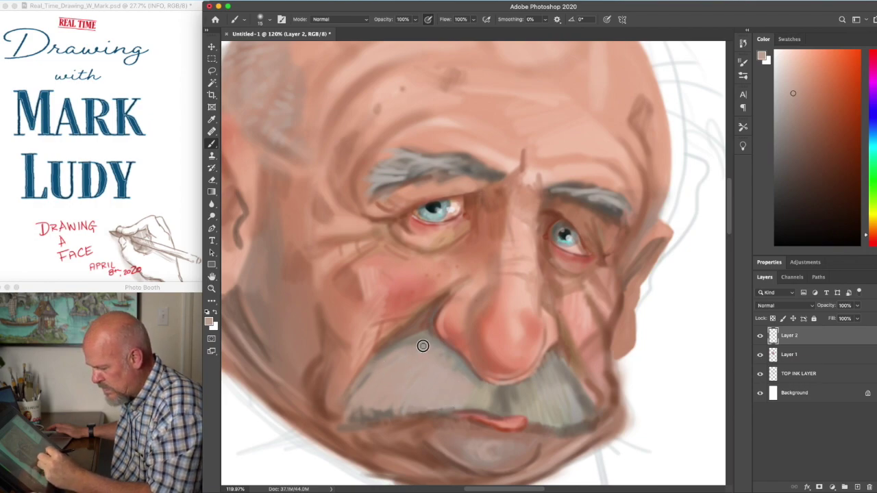
Paint darker and then lighter grey hair strokes through both halves of the mustache, extending its outer tips.
click(792, 123)
mouse_move(430, 356)
mouse_down()
mouse_move(457, 378)
mouse_move(423, 349)
mouse_move(384, 363)
mouse_move(413, 347)
mouse_move(428, 351)
mouse_move(385, 403)
mouse_move(425, 398)
mouse_move(461, 380)
mouse_move(478, 397)
mouse_move(498, 395)
mouse_move(438, 346)
mouse_move(477, 361)
mouse_move(479, 332)
mouse_move(517, 326)
mouse_up()
click(783, 87)
mouse_move(468, 352)
mouse_down()
mouse_move(477, 374)
mouse_move(490, 368)
mouse_move(481, 342)
mouse_move(543, 368)
mouse_move(512, 330)
mouse_move(563, 333)
mouse_move(568, 303)
mouse_move(511, 336)
mouse_move(547, 332)
mouse_move(562, 353)
mouse_up()
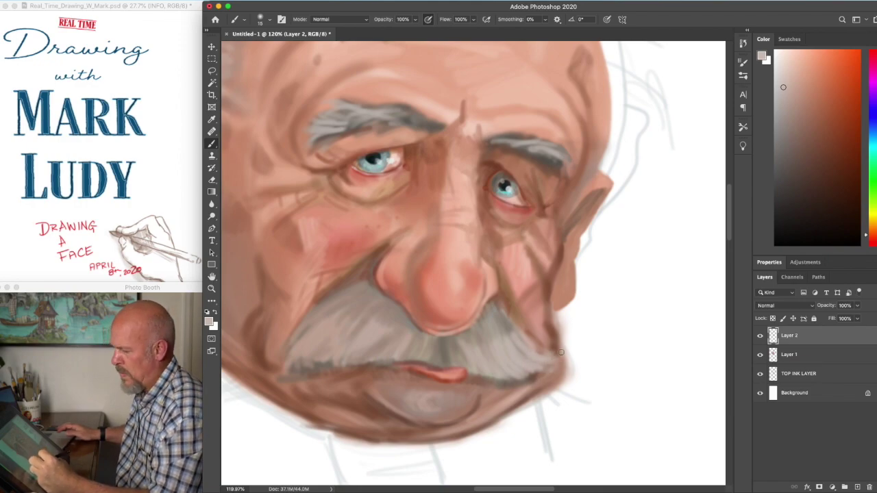
mouse_move(280, 363)
mouse_down()
mouse_move(296, 344)
mouse_move(288, 345)
mouse_move(305, 349)
mouse_move(264, 341)
mouse_move(338, 305)
mouse_move(317, 331)
mouse_move(353, 332)
mouse_up()
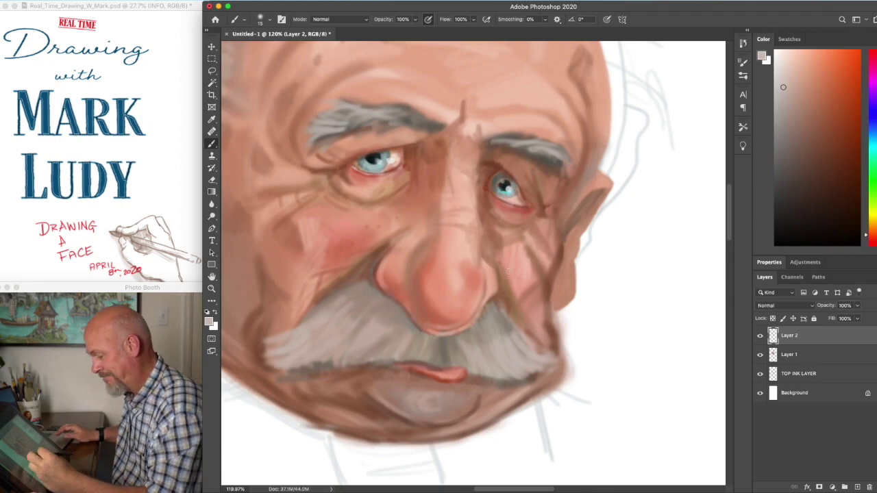
Paint pale pink highlights on the lower lip with a size 7 brush.
scroll(508, 272, down, 2)
click(784, 51)
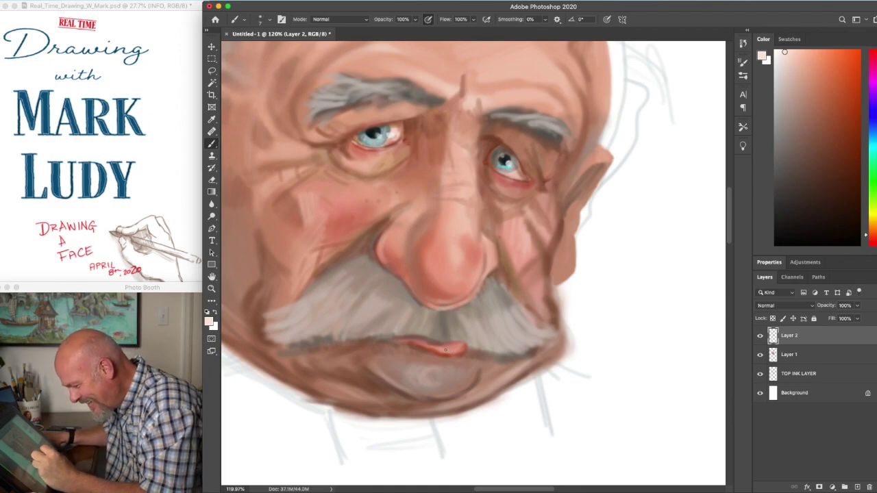
drag(460, 347, 422, 349)
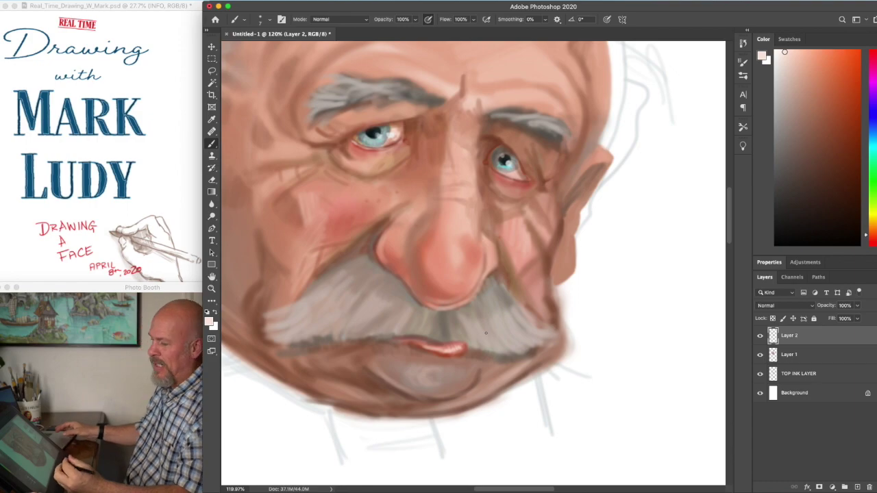
Paint a reddish brown dimple on the chin and darker shading below the lip and mustache.
alt+click(468, 360)
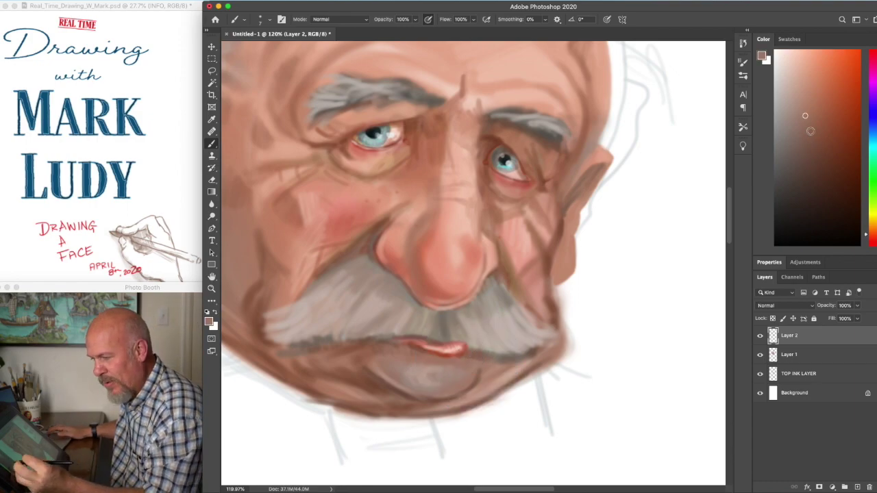
mouse_move(450, 360)
mouse_down()
mouse_move(463, 358)
mouse_move(423, 353)
mouse_move(443, 378)
mouse_up()
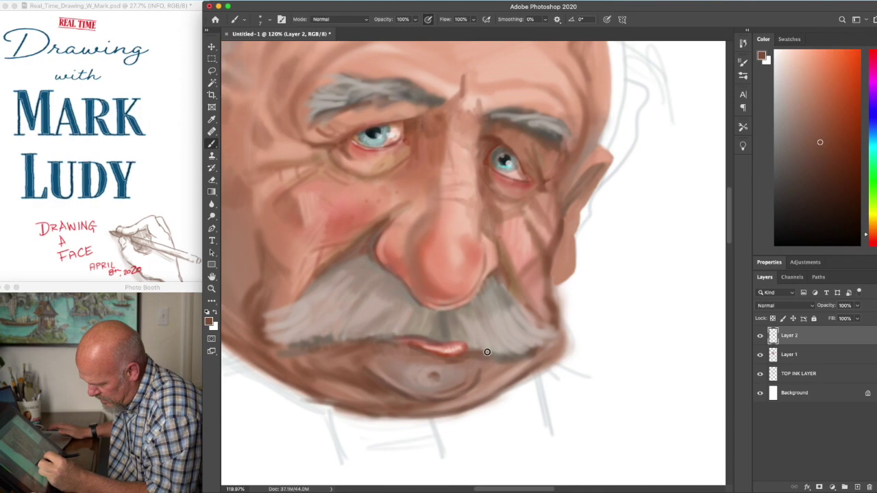
mouse_move(469, 345)
mouse_down()
mouse_move(457, 346)
mouse_move(496, 359)
mouse_move(507, 377)
mouse_move(569, 310)
mouse_up()
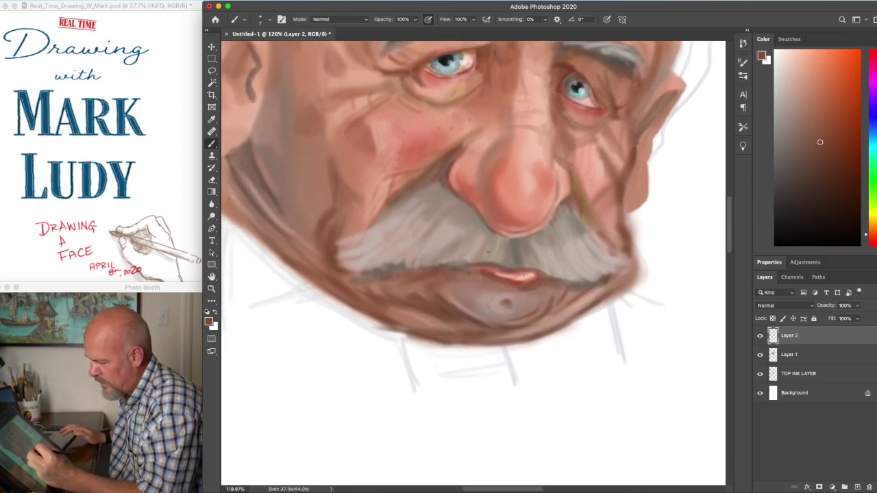
Define the underside of the left earlobe with a dark reddish brown line.
scroll(488, 252, left, 5)
scroll(488, 251, down, 1)
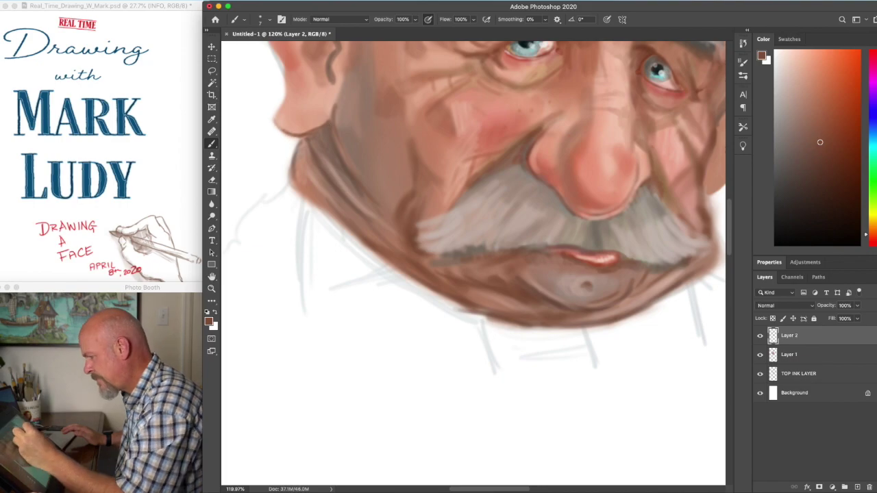
scroll(299, 118, down, 3)
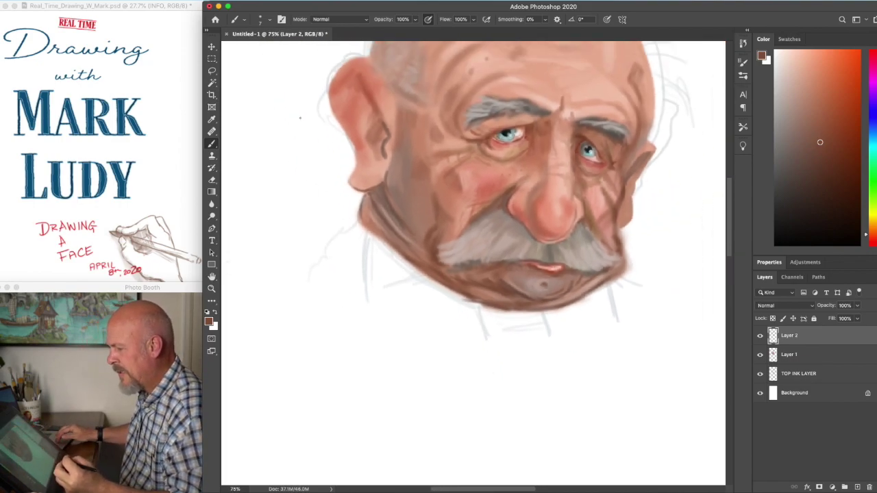
Draw thin dark brown hairs along the lower edge of the left eyebrow with a size 4 brush.
scroll(300, 118, up, 3)
scroll(476, 263, up, 3)
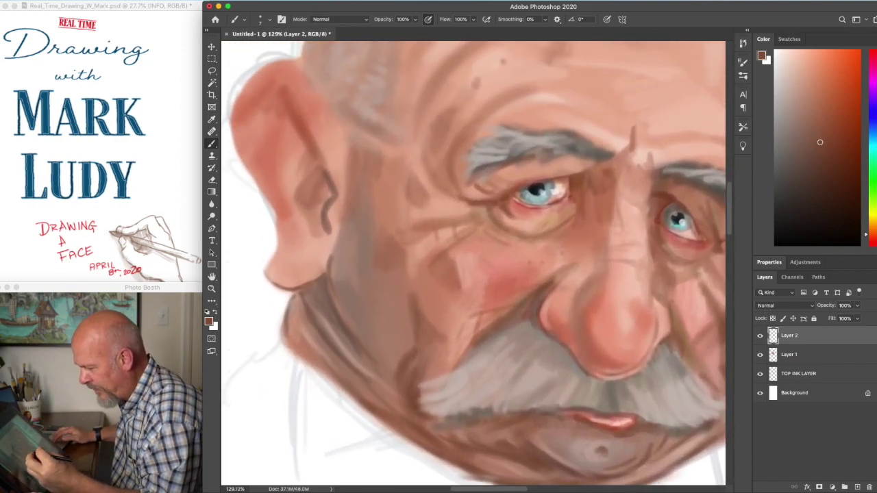
alt+click(528, 152)
click(793, 188)
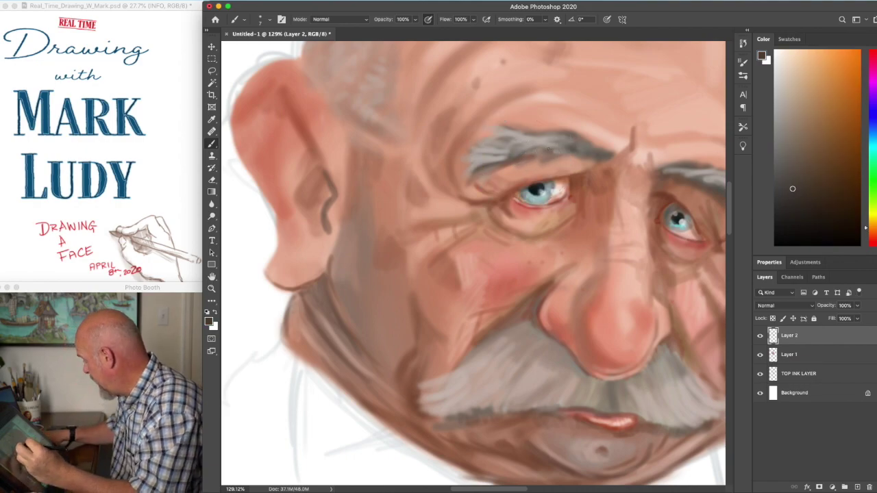
drag(506, 163, 483, 163)
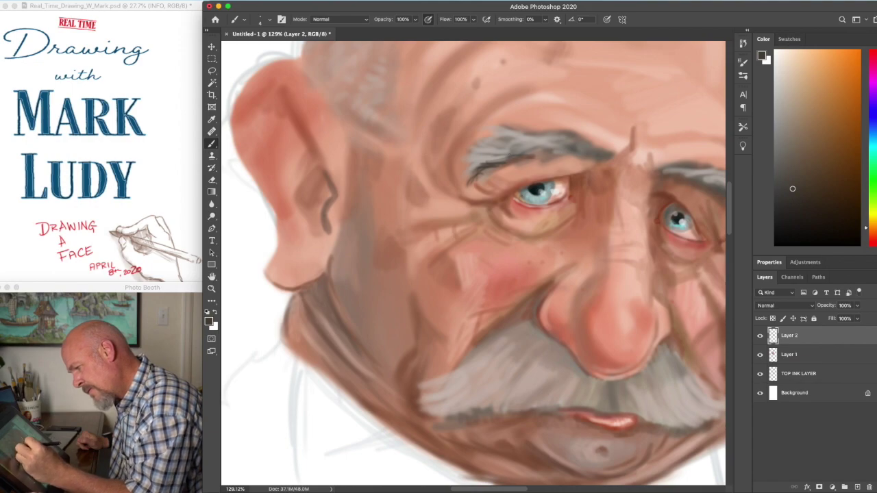
Darken the left eye's upper lid line and outline the nose's lower contour around the nostrils in dark brown.
drag(518, 187, 569, 178)
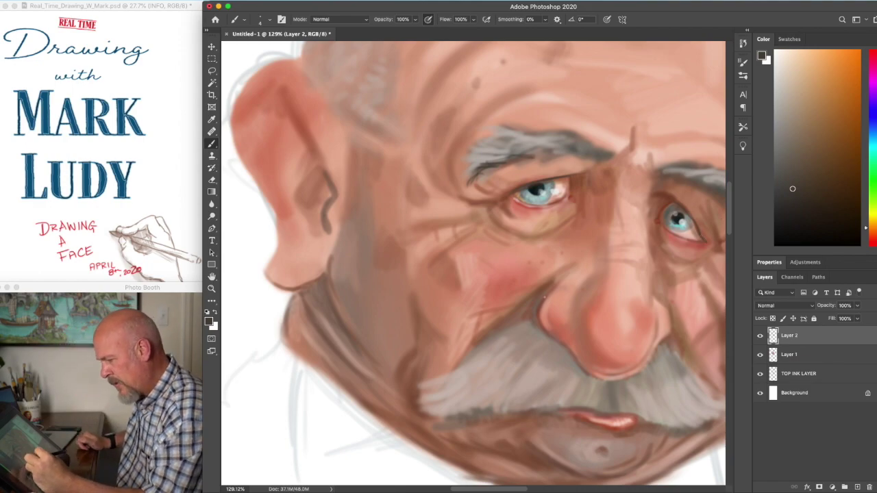
mouse_move(590, 376)
mouse_down()
mouse_move(654, 353)
mouse_move(649, 359)
mouse_move(666, 337)
mouse_up()
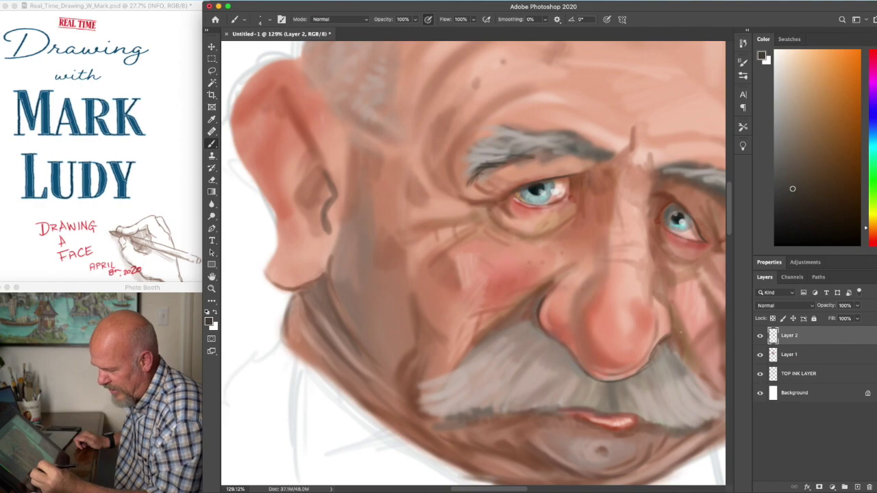
Darken the upper lid line of the right eye in dark greyish brown.
scroll(704, 328, down, 3)
scroll(704, 327, right, 2)
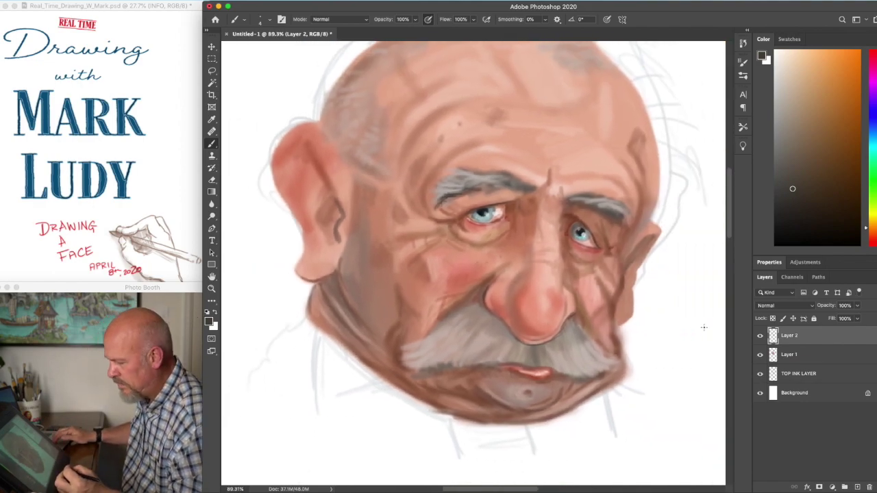
scroll(704, 327, up, 2)
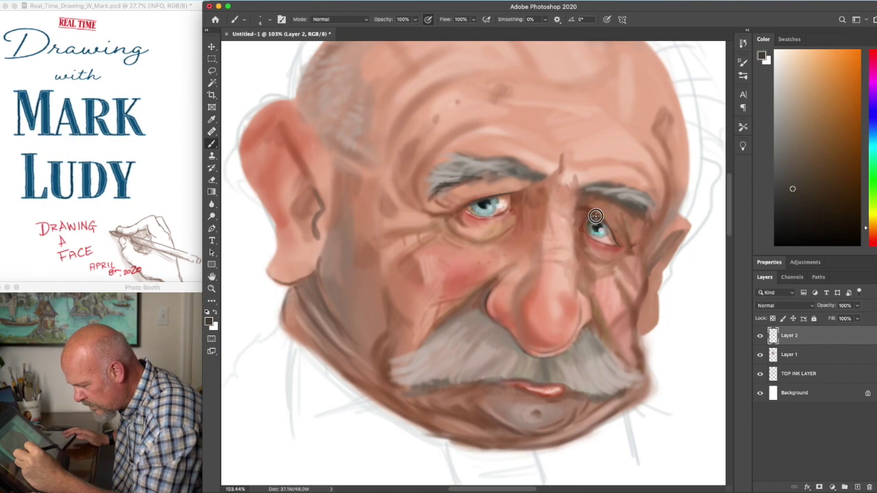
drag(591, 220, 600, 218)
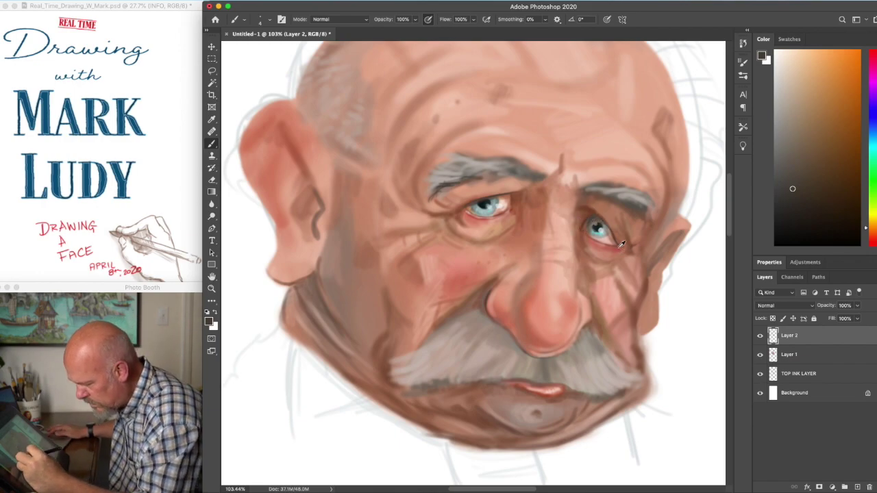
Paint the right eye's lower lid in sampled reddish tones and add dark red along the left eye's lower rim.
alt+click(623, 239)
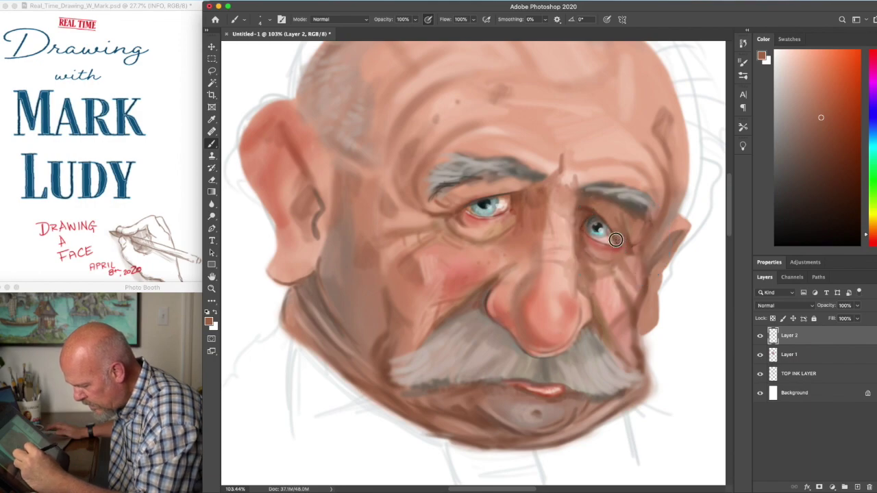
alt+click(610, 242)
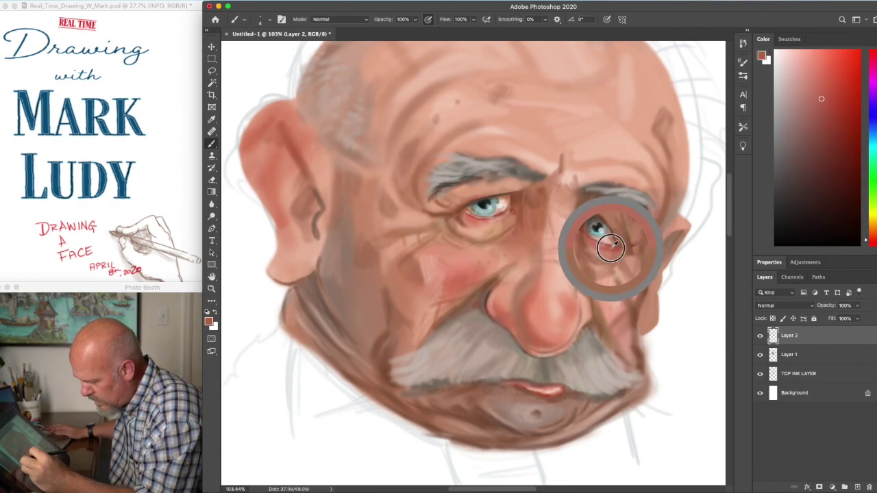
drag(611, 243, 614, 245)
alt+click(607, 238)
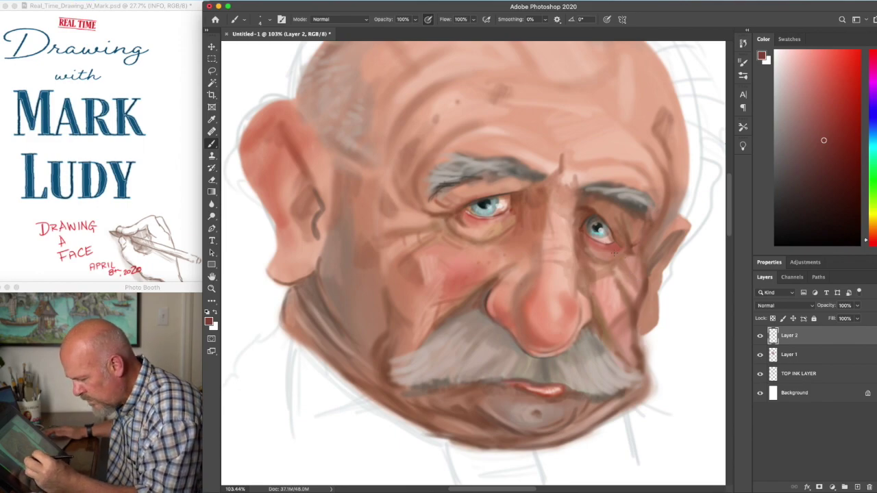
drag(606, 246, 620, 245)
drag(467, 214, 480, 219)
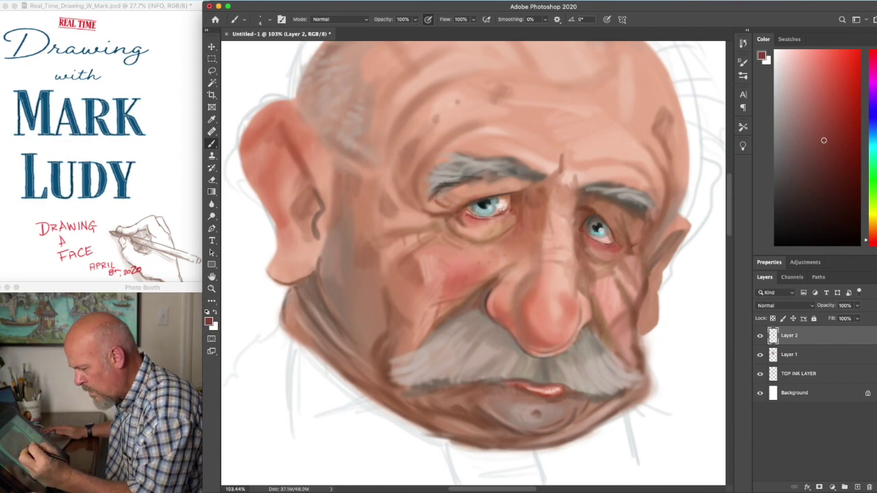
Intensify the redness beneath both eyes with a more saturated deep red.
scroll(501, 212, up, 5)
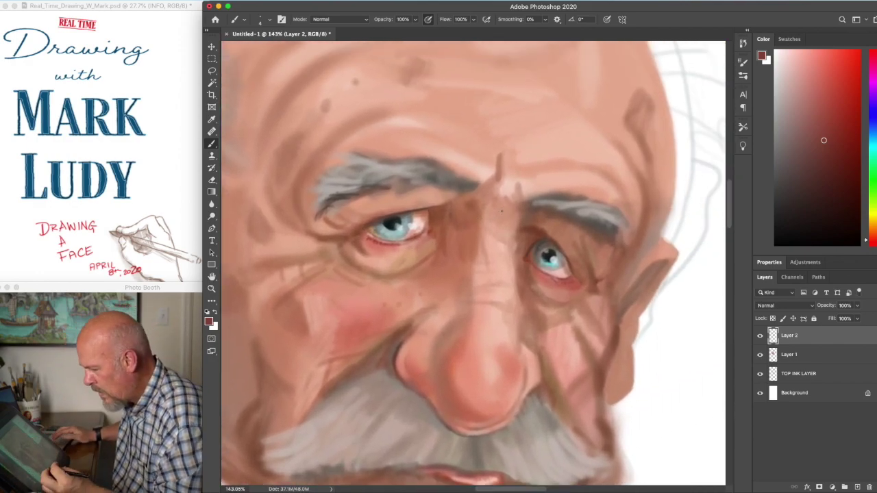
click(844, 117)
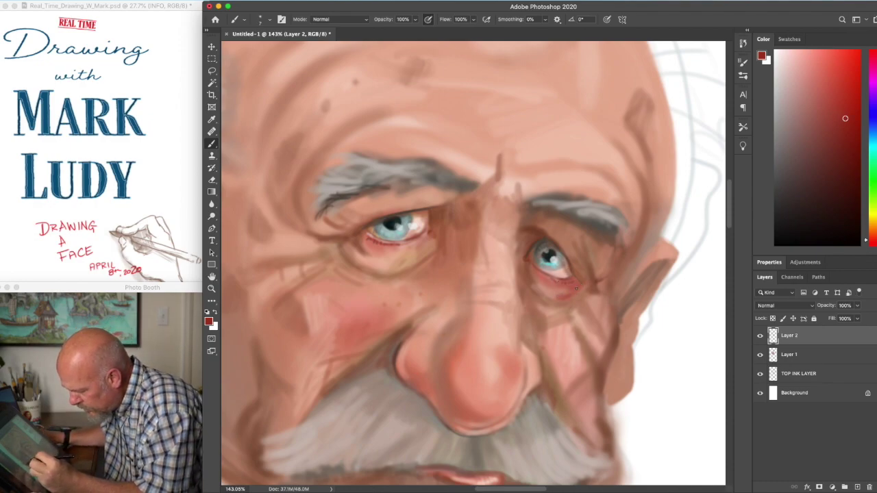
mouse_move(380, 270)
mouse_down()
mouse_move(347, 241)
mouse_move(388, 266)
mouse_move(412, 261)
mouse_move(383, 261)
mouse_move(392, 262)
mouse_up()
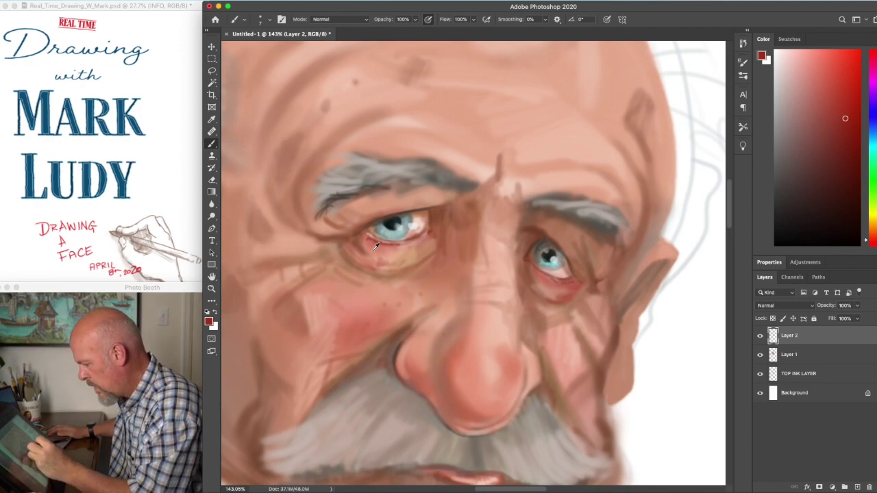
Paint reddish brown creases at the right eye's outer corner and in the skin below it.
click(833, 150)
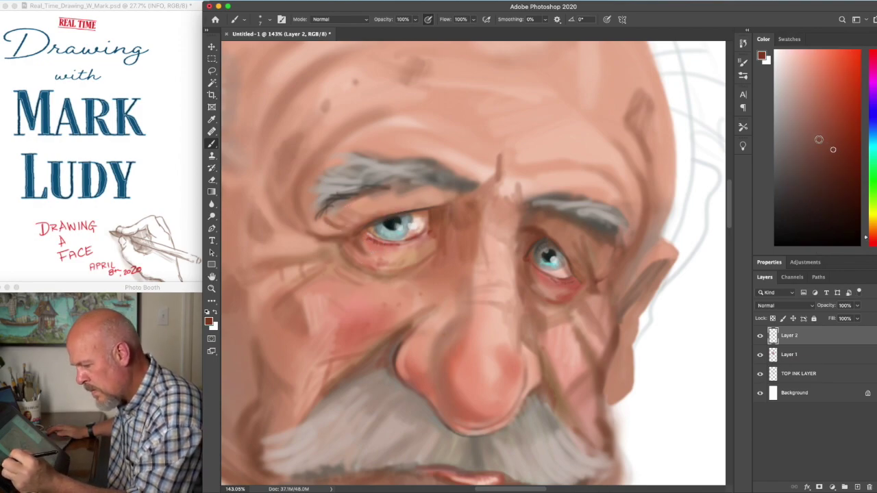
mouse_move(571, 292)
mouse_down()
mouse_move(575, 277)
mouse_move(595, 289)
mouse_move(620, 261)
mouse_up()
mouse_move(592, 297)
mouse_down()
mouse_move(606, 290)
mouse_move(594, 325)
mouse_up()
scroll(616, 368, down, 5)
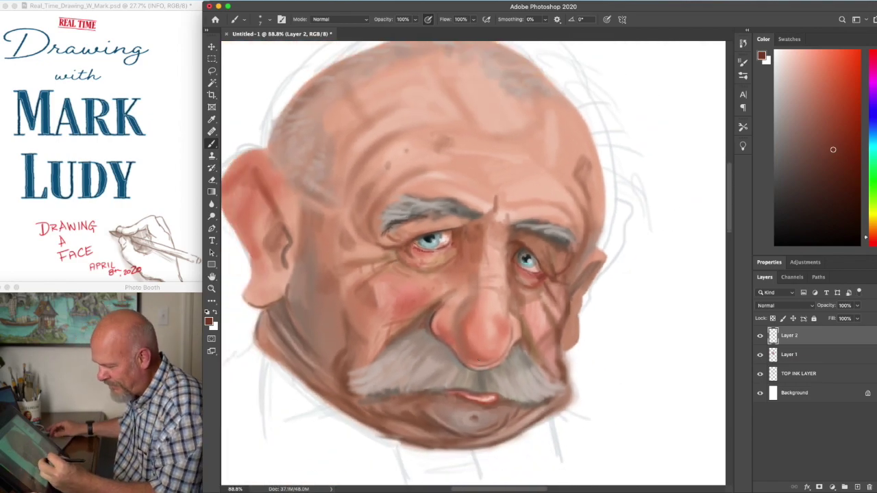
Paint fine pale pink hairs over the left half of the mustache and touch up its right side with sampled tones.
alt+click(398, 330)
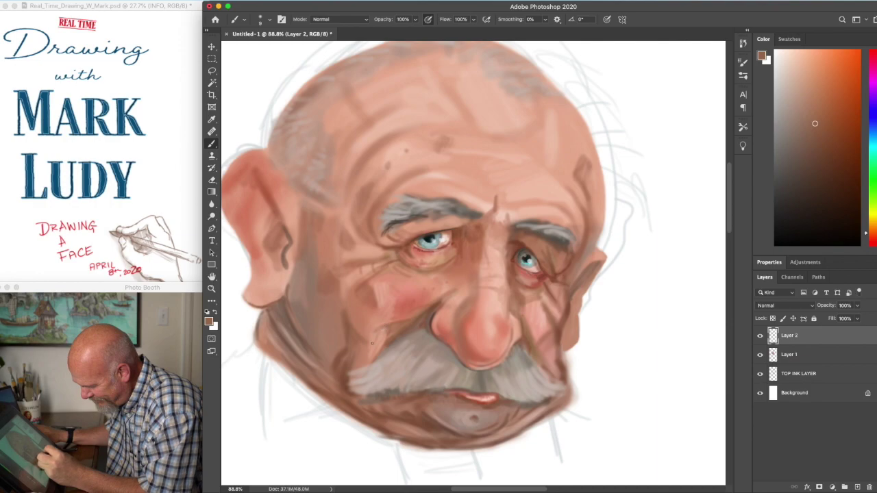
alt+click(404, 355)
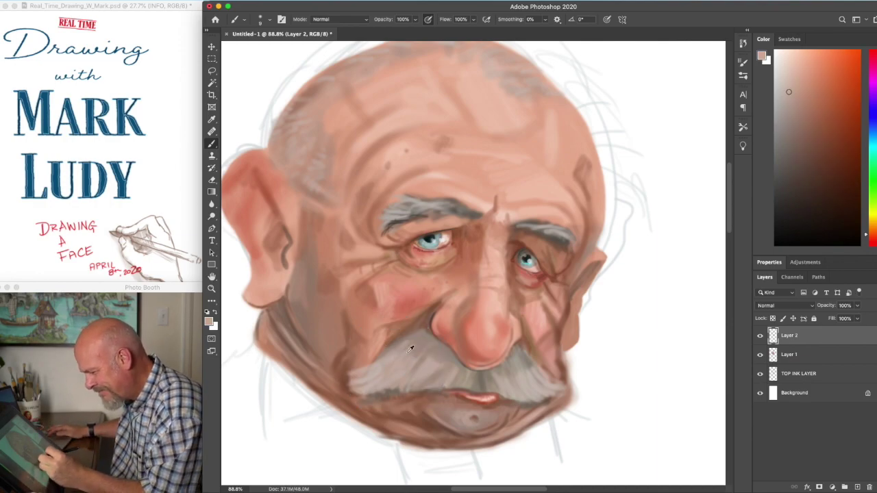
click(784, 69)
mouse_move(401, 344)
mouse_down()
mouse_move(359, 359)
mouse_move(390, 353)
mouse_move(355, 347)
mouse_move(346, 361)
mouse_move(392, 356)
mouse_move(389, 349)
mouse_move(346, 370)
mouse_move(389, 360)
mouse_move(342, 332)
mouse_move(375, 363)
mouse_move(435, 353)
mouse_move(466, 387)
mouse_move(378, 381)
mouse_up()
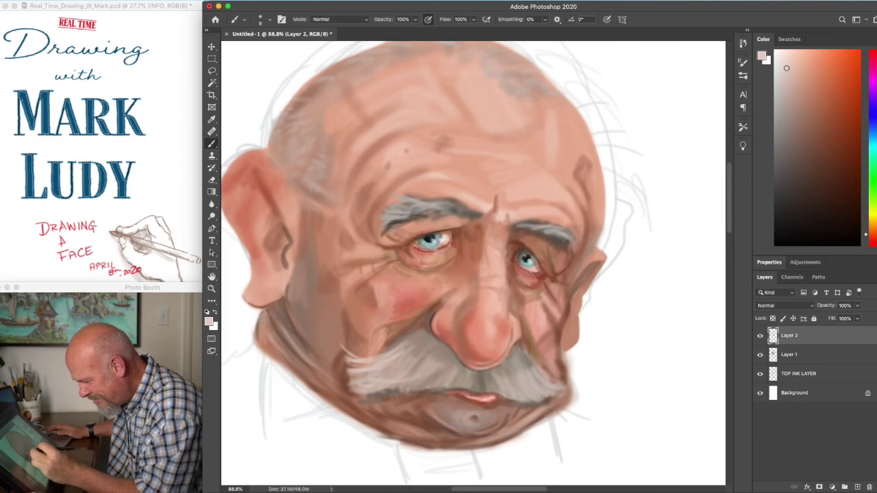
drag(418, 376, 431, 372)
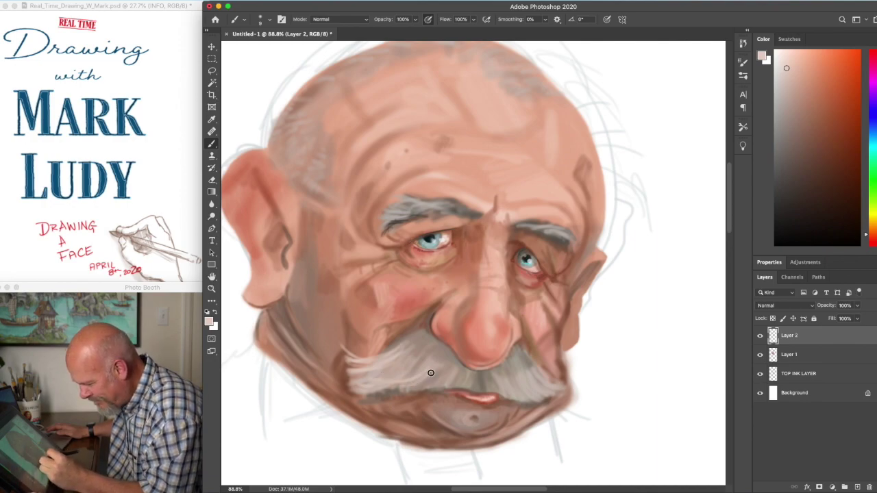
drag(540, 356, 542, 363)
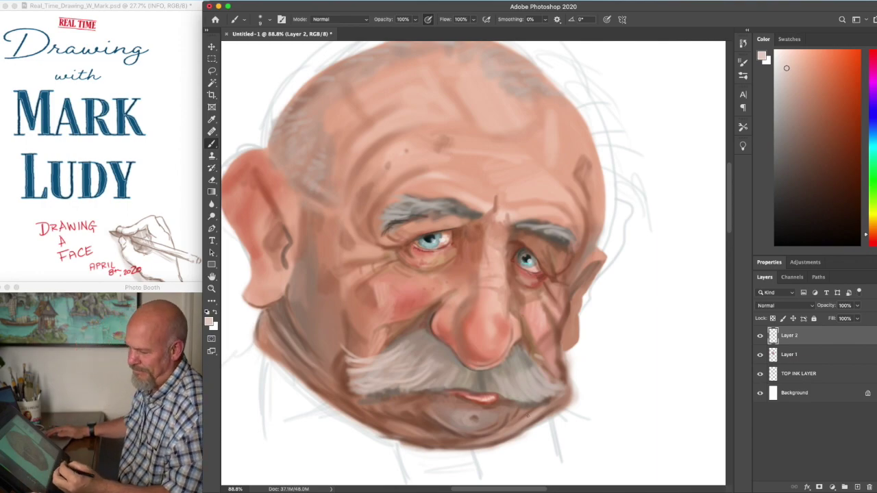
alt+click(546, 365)
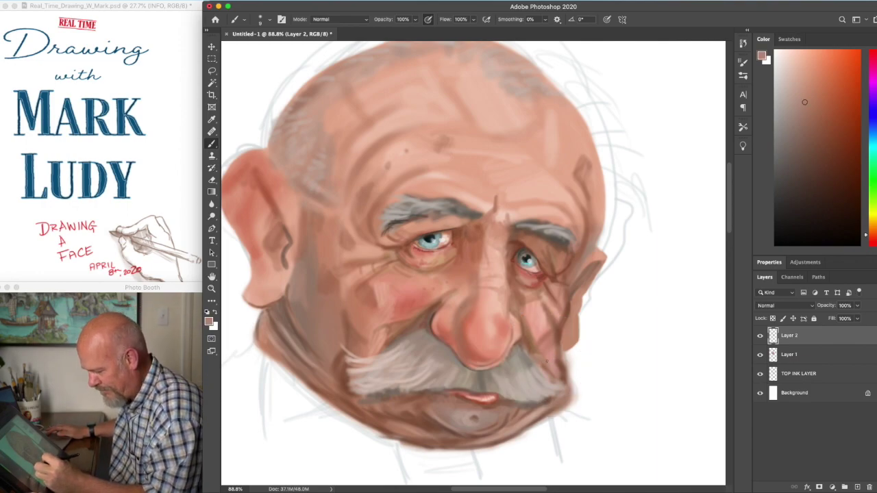
alt+click(492, 404)
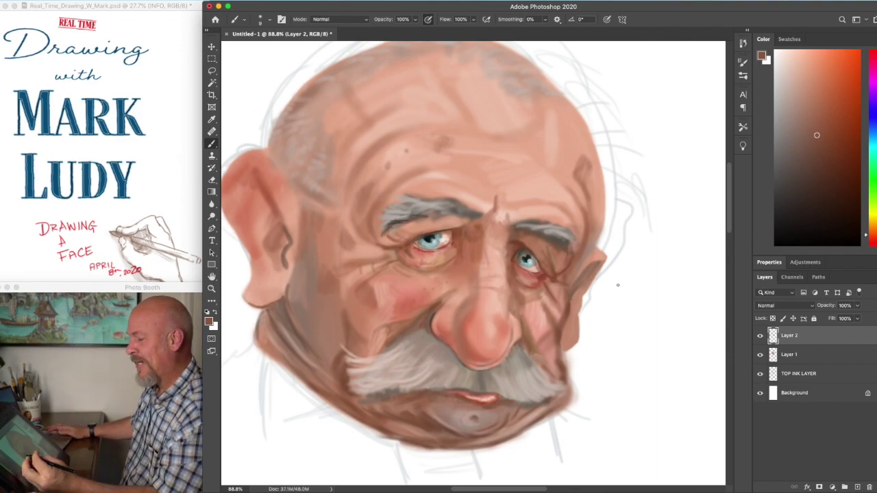
Add light grey hairs to the right eyebrow and dark brown strokes along the edges of both eyebrows.
alt+click(403, 213)
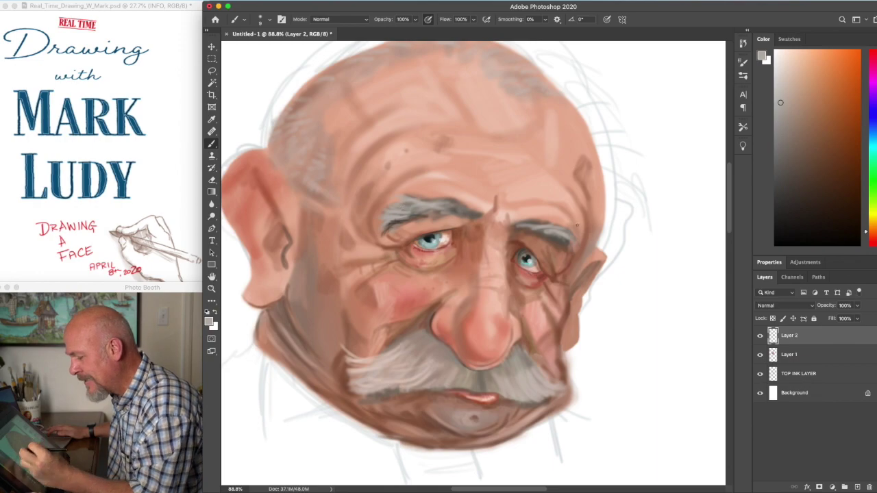
drag(570, 233, 574, 246)
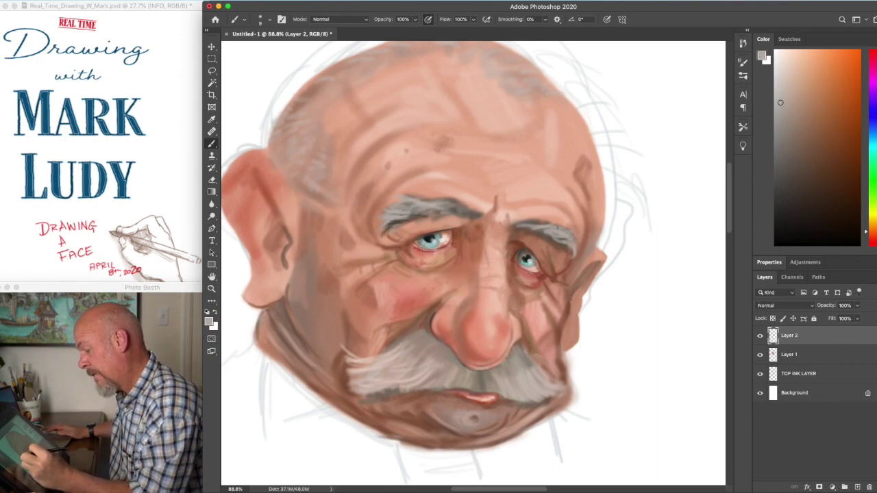
click(807, 174)
drag(551, 242, 567, 255)
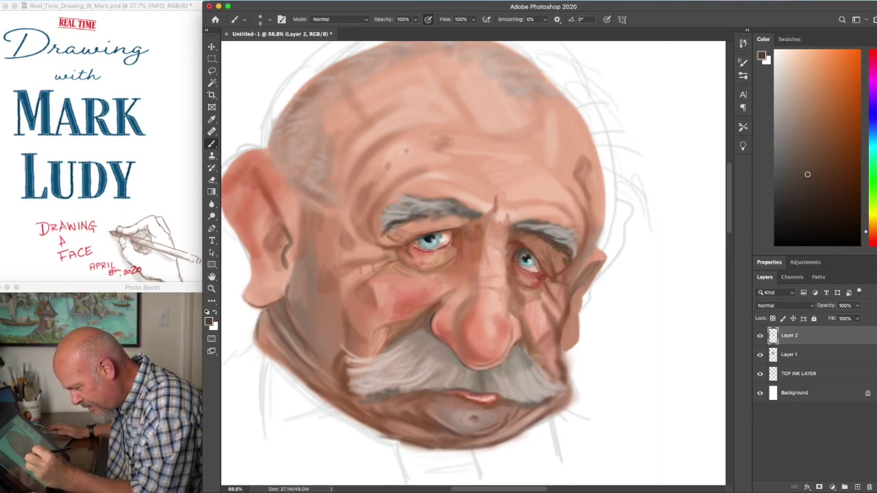
drag(388, 232, 392, 241)
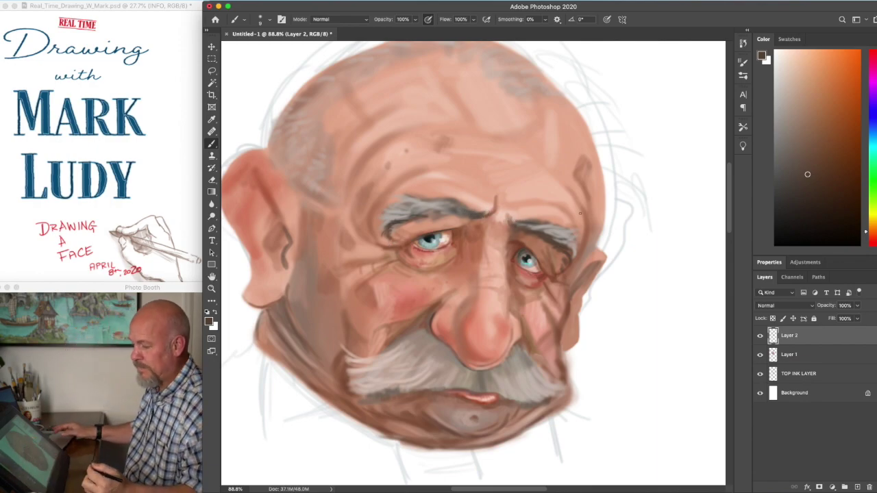
Paint a light skin tone around the inner end of the left eyebrow above the nose bridge.
scroll(581, 213, down, 5)
scroll(581, 214, up, 3)
scroll(581, 213, up, 2)
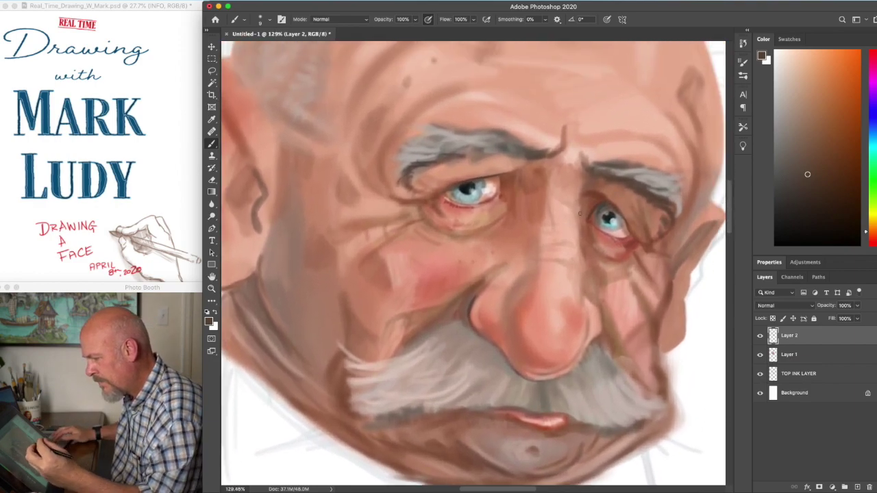
alt+click(575, 143)
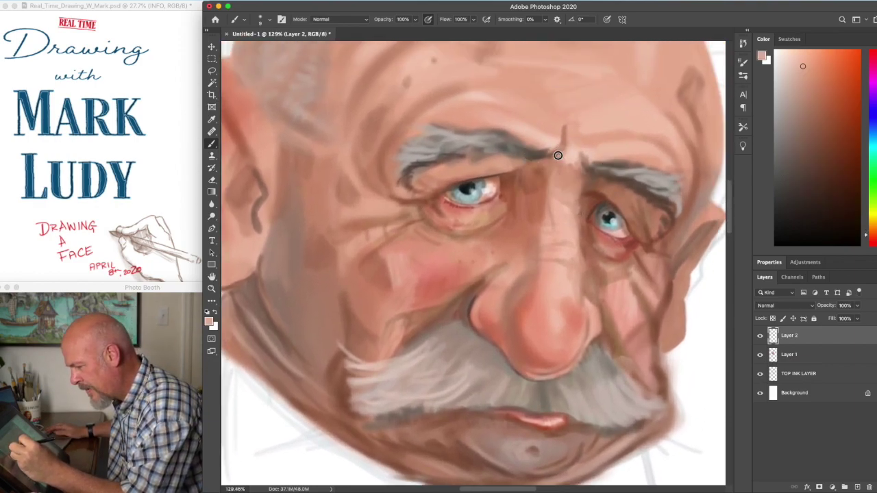
mouse_move(548, 156)
mouse_down()
mouse_move(541, 147)
mouse_move(564, 128)
mouse_move(555, 149)
mouse_up()
scroll(593, 136, down, 3)
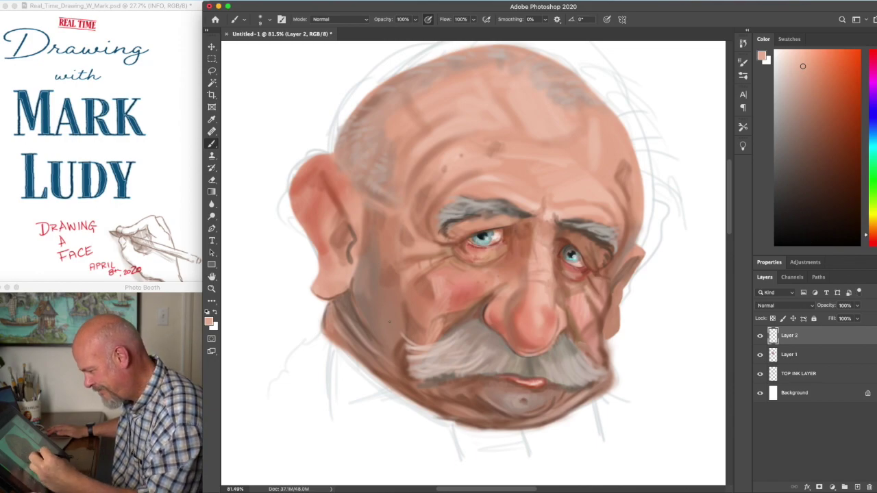
Lighten the stubbled left cheek in front of the ear with pinkish grey using a size 20 brush.
alt+click(374, 310)
click(793, 96)
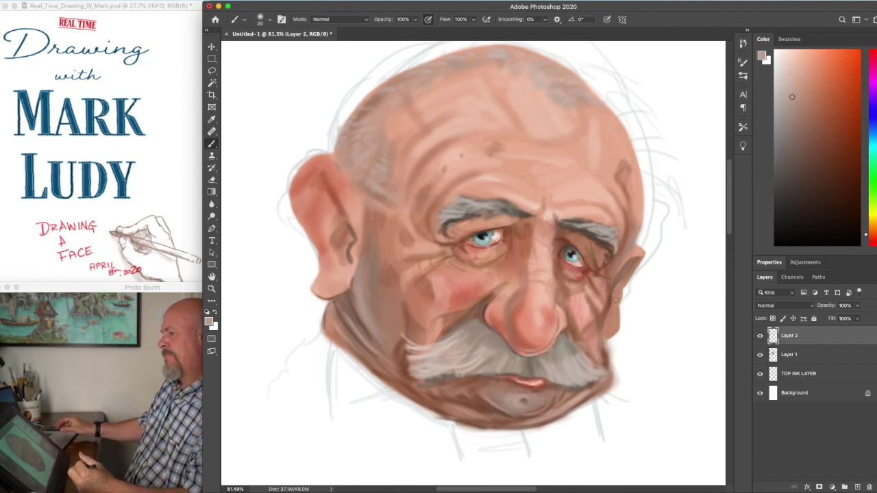
Shade the inner hollows of the left ear in reddish brown and outline its outer edge.
scroll(616, 300, up, 3)
alt+click(288, 190)
drag(832, 110, 825, 130)
mouse_move(274, 162)
mouse_down()
mouse_move(302, 198)
mouse_move(273, 157)
mouse_move(310, 229)
mouse_move(309, 261)
mouse_move(299, 263)
mouse_move(295, 232)
mouse_move(292, 278)
mouse_up()
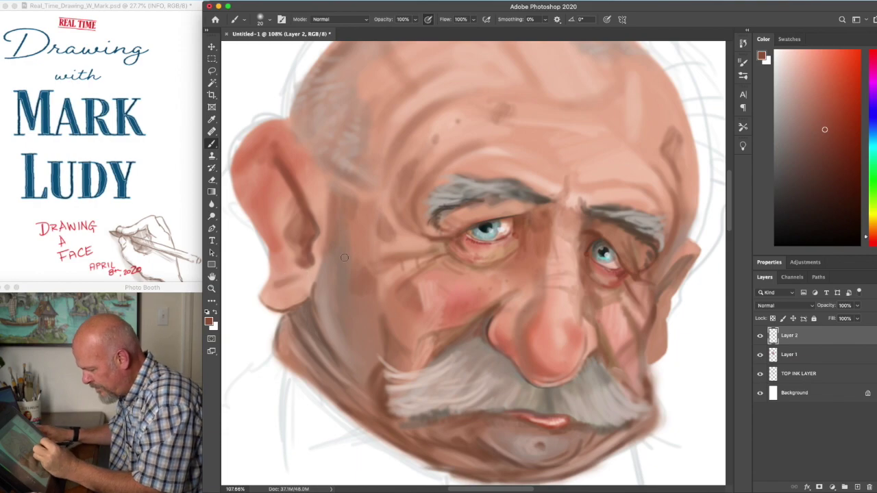
mouse_move(263, 295)
mouse_down()
mouse_move(274, 272)
mouse_move(266, 285)
mouse_move(269, 253)
mouse_move(271, 262)
mouse_move(243, 157)
mouse_up()
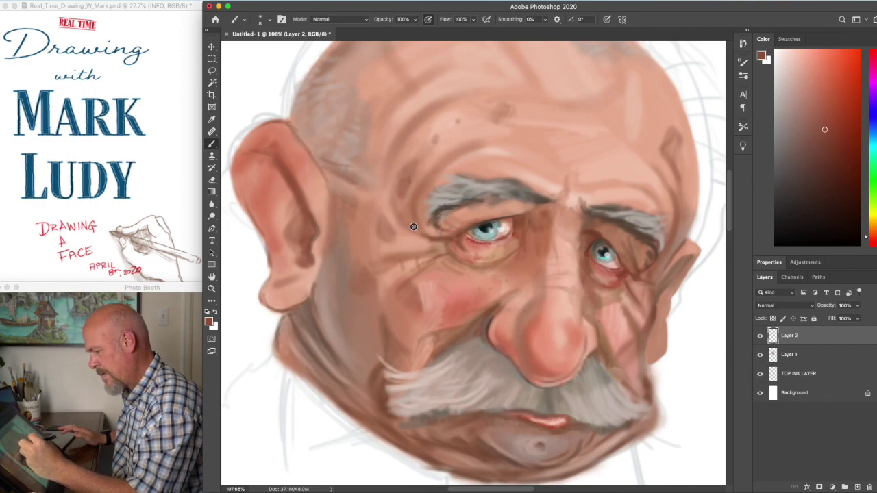
Deepen the wrinkles at the left eye's outer corner and the shading beside the nose bridge in reddish brown.
drag(415, 251, 434, 246)
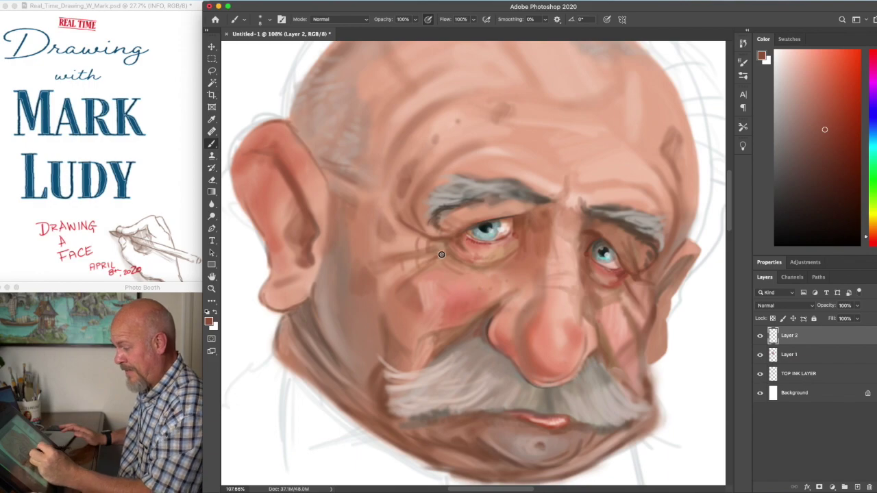
drag(518, 257, 548, 256)
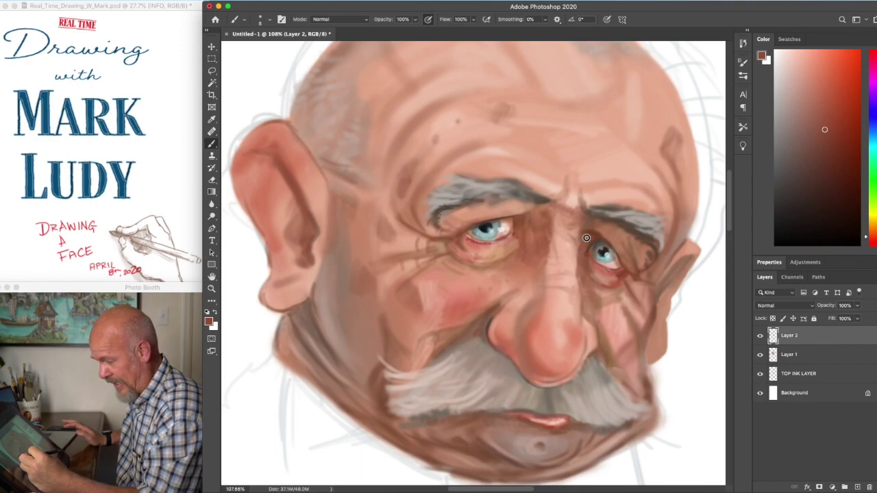
scroll(595, 245, down, 2)
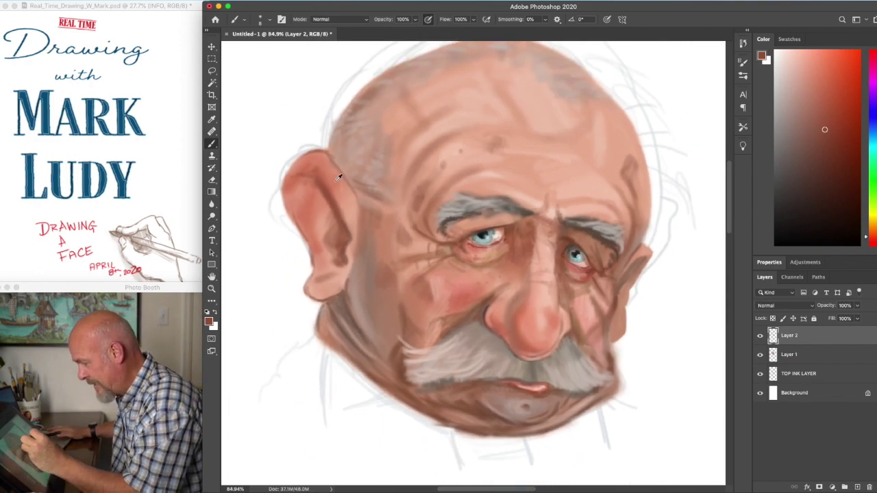
Highlight the left ear's rim in sampled pale pink and hide the TOP INK LAYER.
alt+click(495, 175)
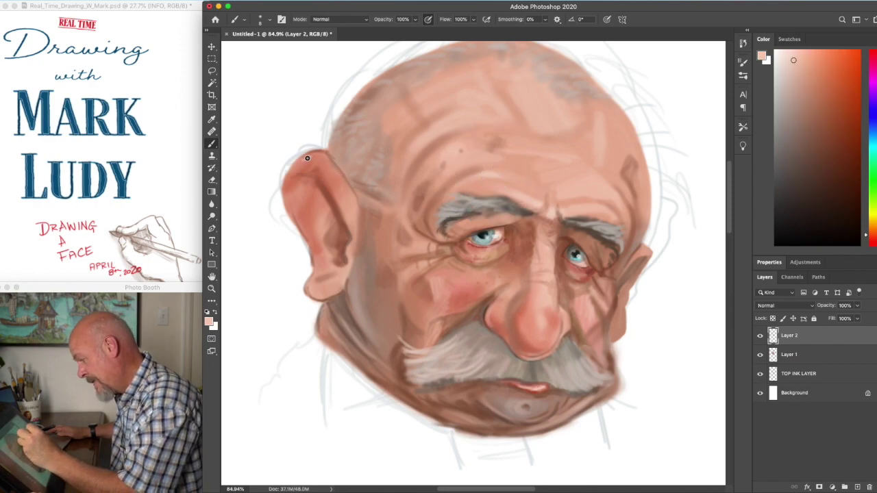
drag(292, 168, 321, 153)
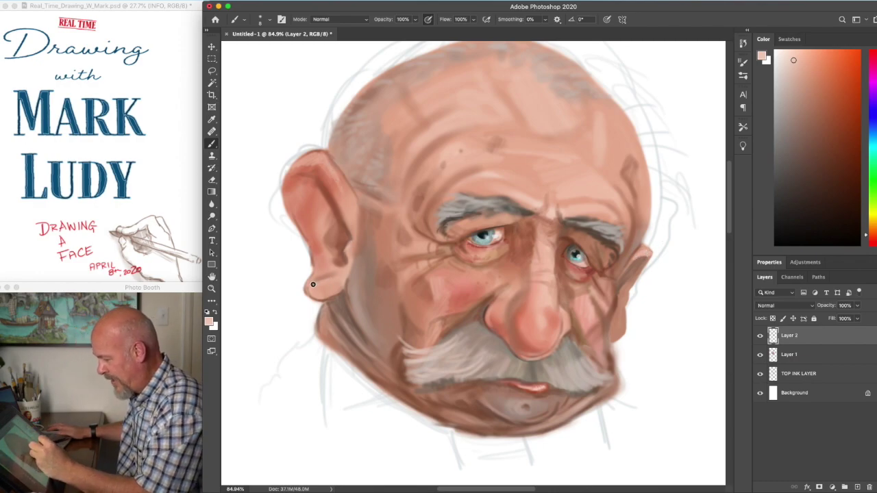
click(759, 375)
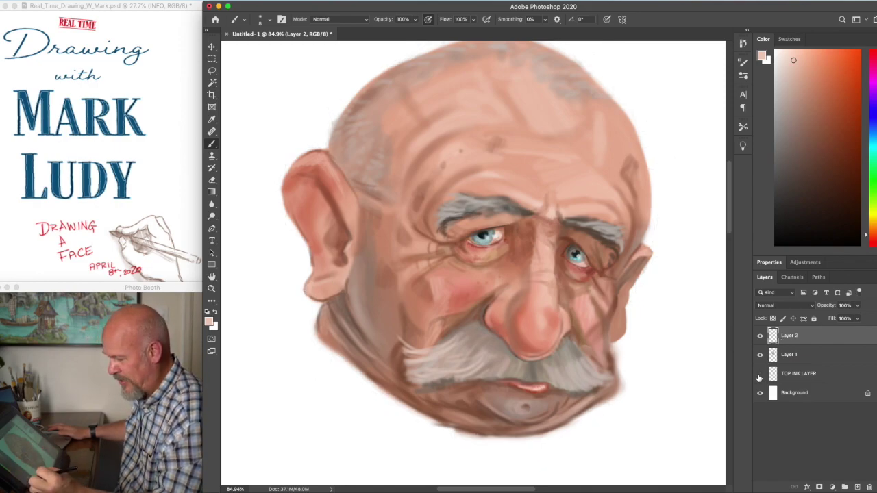
Toggle the TOP INK LAYER's visibility to compare the painting with and without the sketch lines.
click(759, 375)
click(759, 374)
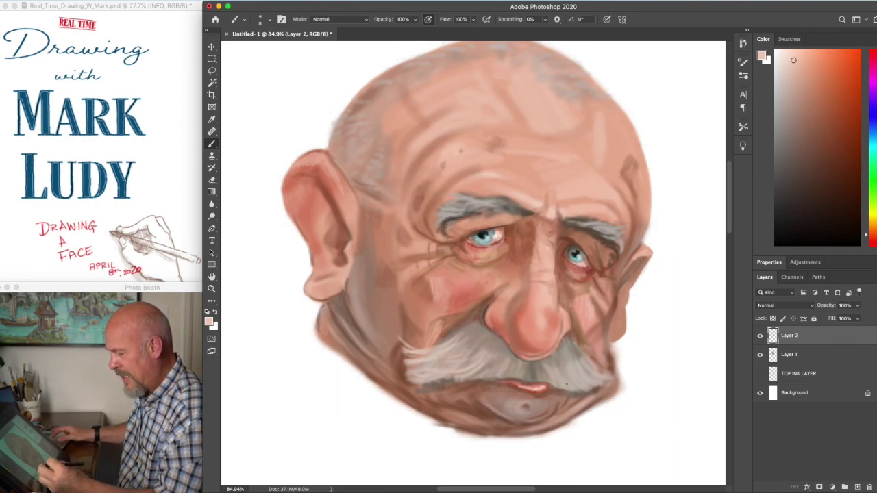
scroll(566, 386, down, 2)
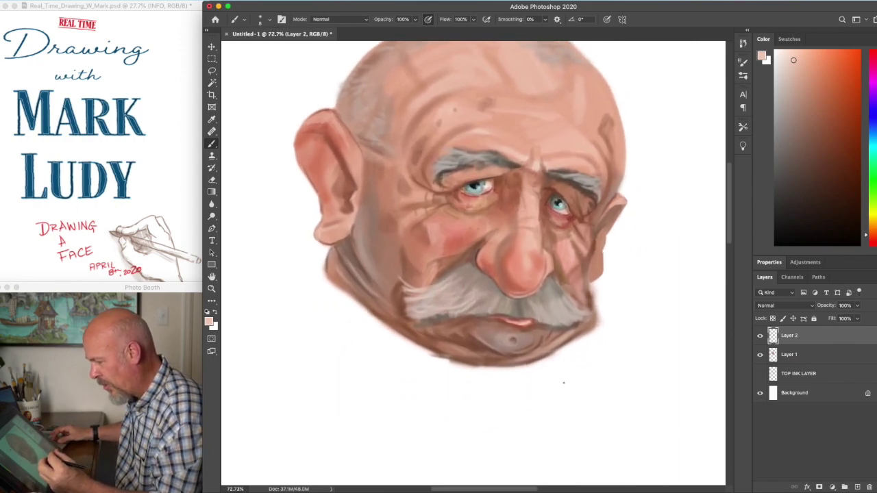
scroll(564, 383, up, 2)
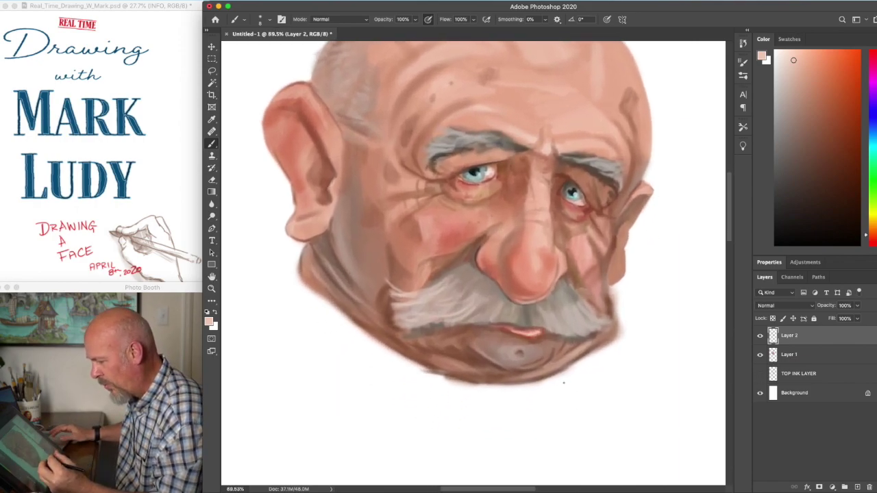
Sketch a collar edge along the lower left jaw and below the left ear in olive yellow.
click(872, 217)
click(824, 89)
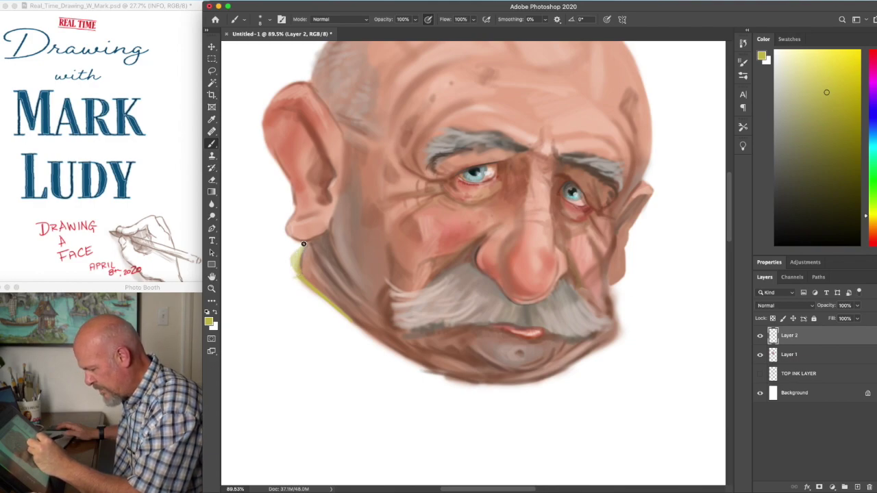
mouse_move(298, 267)
mouse_down()
mouse_move(275, 277)
mouse_move(262, 299)
mouse_up()
key(super+minus)
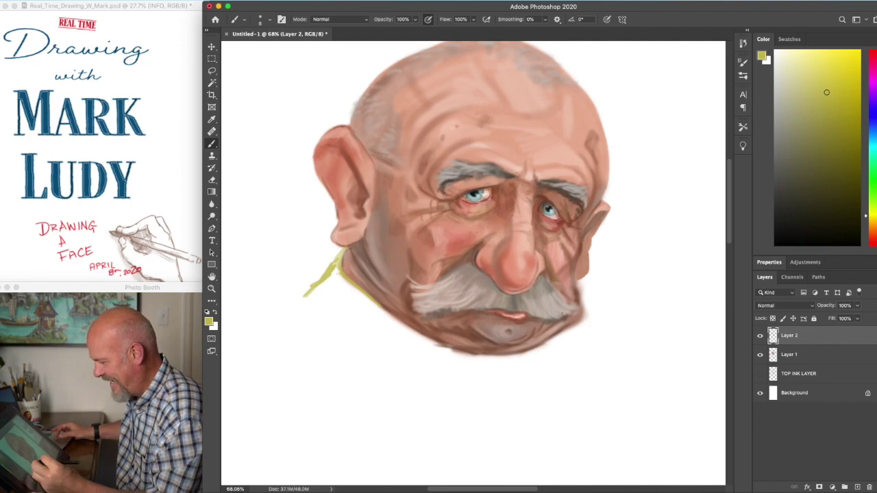
Outline the collar along the left jaw and below the left ear in dark slate blue.
key(super+plus)
scroll(556, 309, down, 3)
scroll(555, 308, left, 4)
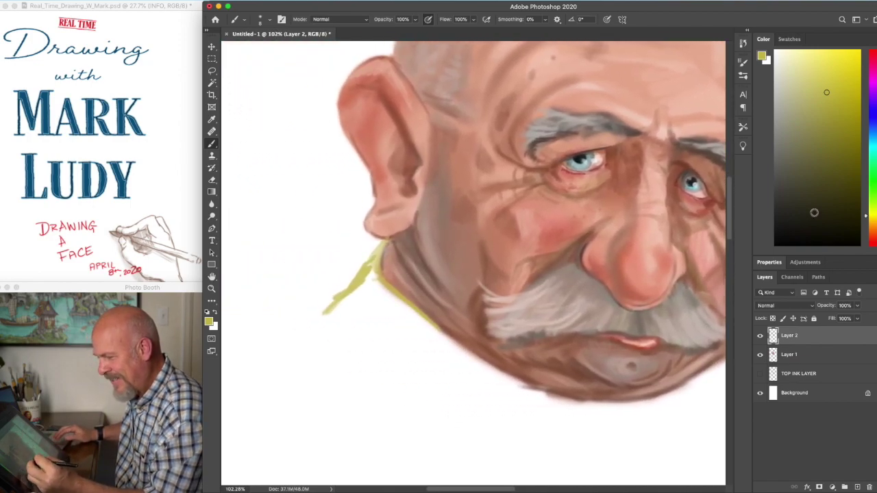
drag(872, 135, 872, 132)
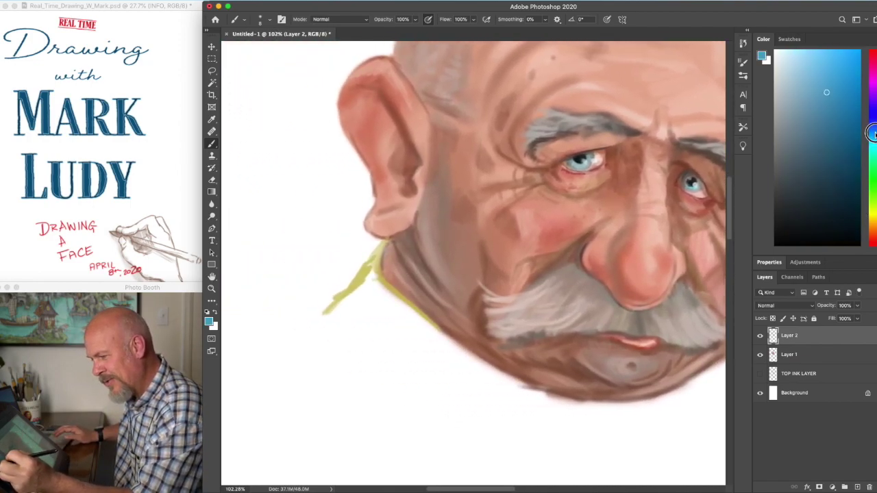
click(791, 175)
drag(377, 258, 409, 305)
drag(383, 276, 460, 346)
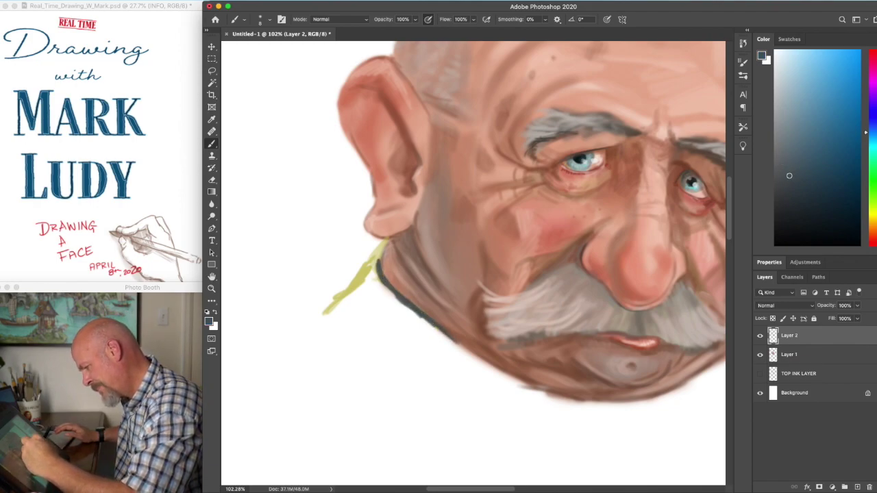
mouse_move(381, 273)
mouse_down()
mouse_move(385, 243)
mouse_move(358, 266)
mouse_move(369, 241)
mouse_move(347, 286)
mouse_up()
Paint grey hairs in the left ear's opening and deepen the ear's outer edge and lobe in reddish brown.
alt+click(570, 121)
mouse_move(408, 166)
mouse_down()
mouse_move(401, 180)
mouse_move(411, 186)
mouse_up()
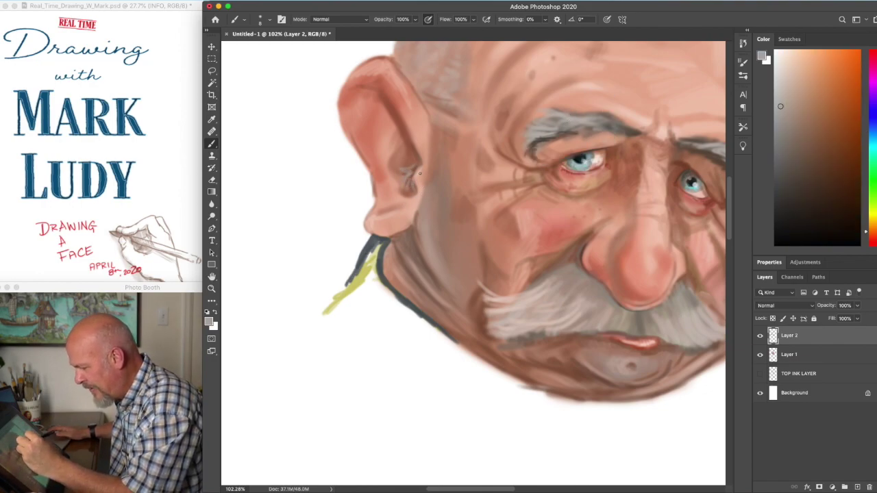
alt+click(427, 179)
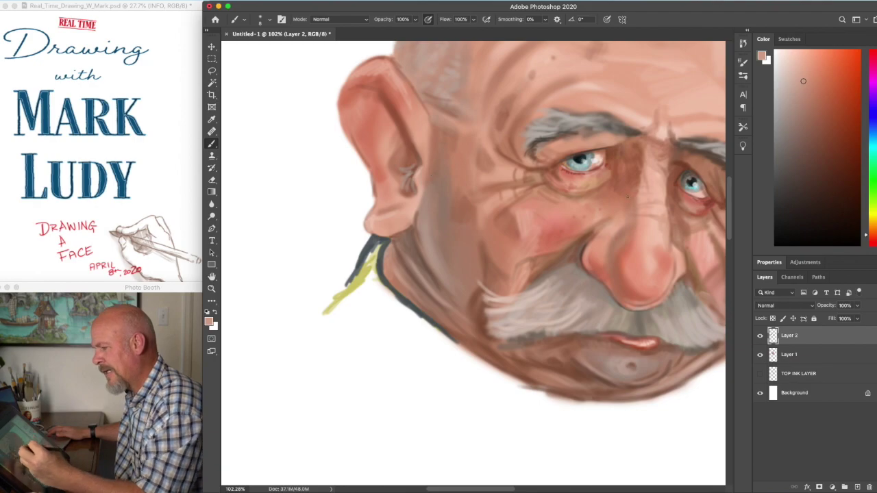
click(817, 120)
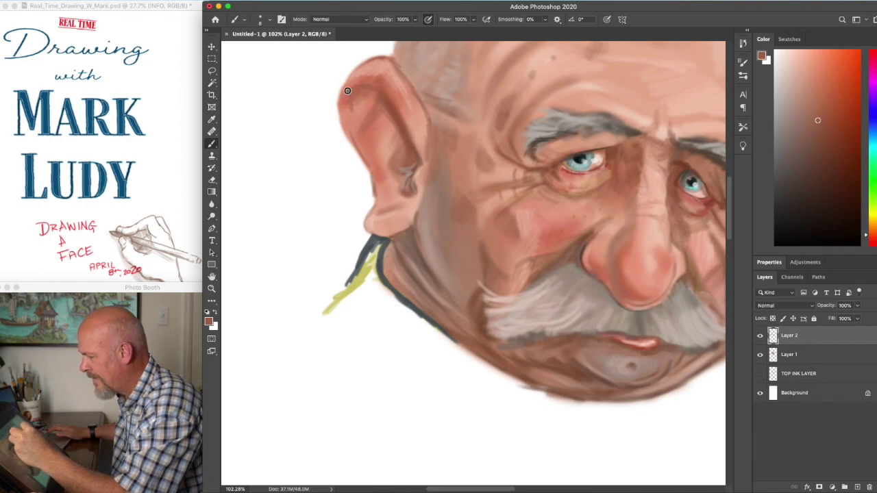
drag(349, 92, 351, 132)
mouse_move(370, 225)
mouse_down()
mouse_move(387, 234)
mouse_move(411, 209)
mouse_move(433, 135)
mouse_up()
scroll(444, 124, down, 2)
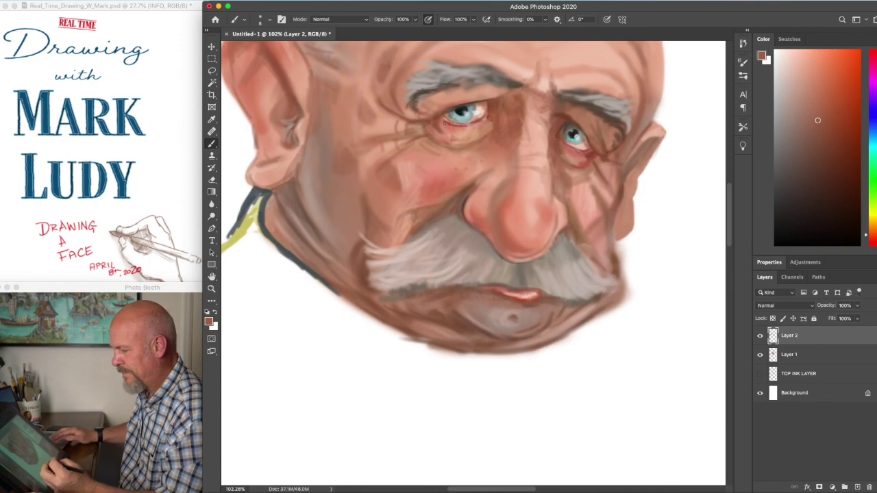
Block in the collar's back below the left ear in sampled slate blue and start its opposite edge beside the right jaw.
alt+click(277, 203)
drag(276, 242, 281, 204)
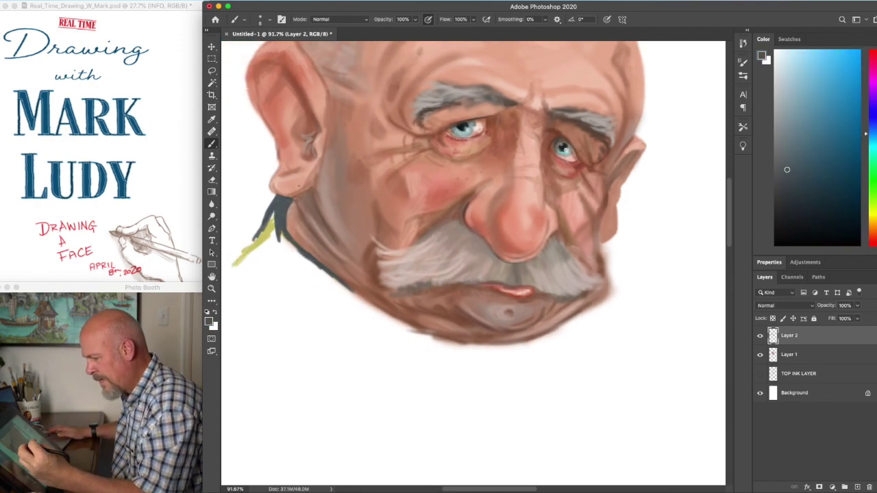
mouse_move(567, 320)
mouse_down()
mouse_move(609, 288)
mouse_move(601, 252)
mouse_move(649, 291)
mouse_up()
mouse_move(244, 244)
mouse_down()
mouse_move(269, 213)
mouse_move(231, 269)
mouse_move(251, 294)
mouse_move(257, 288)
mouse_up()
mouse_move(239, 243)
mouse_down()
mouse_move(233, 264)
mouse_move(255, 238)
mouse_move(246, 270)
mouse_move(264, 232)
mouse_up()
mouse_move(271, 280)
mouse_down()
mouse_move(284, 333)
mouse_move(269, 294)
mouse_move(278, 306)
mouse_move(274, 256)
mouse_move(343, 294)
mouse_move(306, 252)
mouse_up()
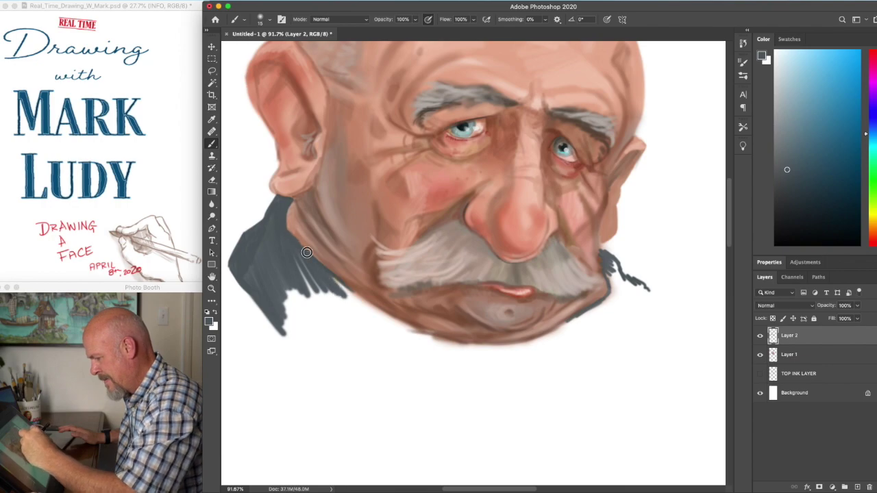
Extend the slate-blue collar to a point below the left jaw and fill it solidly with a size 30 brush.
scroll(466, 272, down, 2)
mouse_move(309, 296)
mouse_down()
mouse_move(374, 377)
mouse_move(409, 358)
mouse_move(370, 381)
mouse_move(445, 342)
mouse_move(472, 352)
mouse_move(367, 284)
mouse_up()
mouse_move(423, 356)
mouse_down()
mouse_move(445, 336)
mouse_move(382, 372)
mouse_move(451, 334)
mouse_up()
mouse_move(384, 363)
mouse_down()
mouse_move(433, 329)
mouse_move(415, 335)
mouse_move(452, 337)
mouse_up()
drag(398, 316, 432, 328)
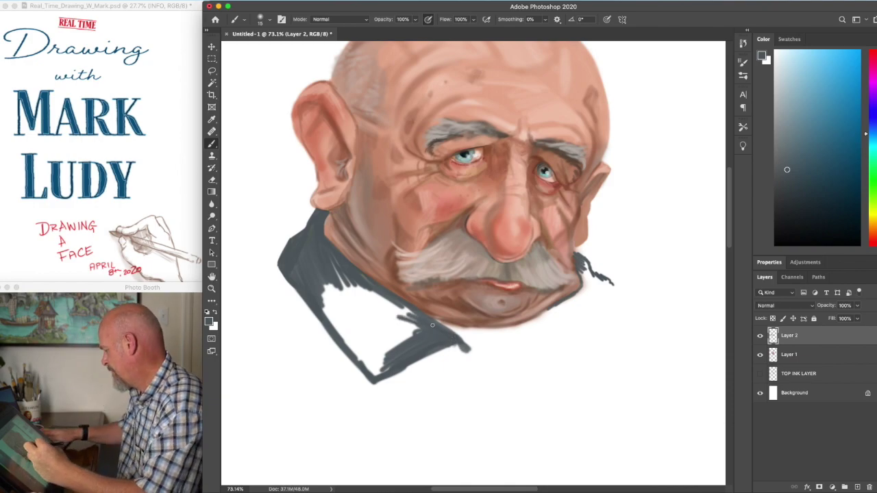
mouse_move(341, 312)
mouse_down()
mouse_move(317, 296)
mouse_move(370, 362)
mouse_move(326, 275)
mouse_move(343, 302)
mouse_move(349, 280)
mouse_move(393, 299)
mouse_move(409, 318)
mouse_move(391, 343)
mouse_move(403, 355)
mouse_move(539, 325)
mouse_up()
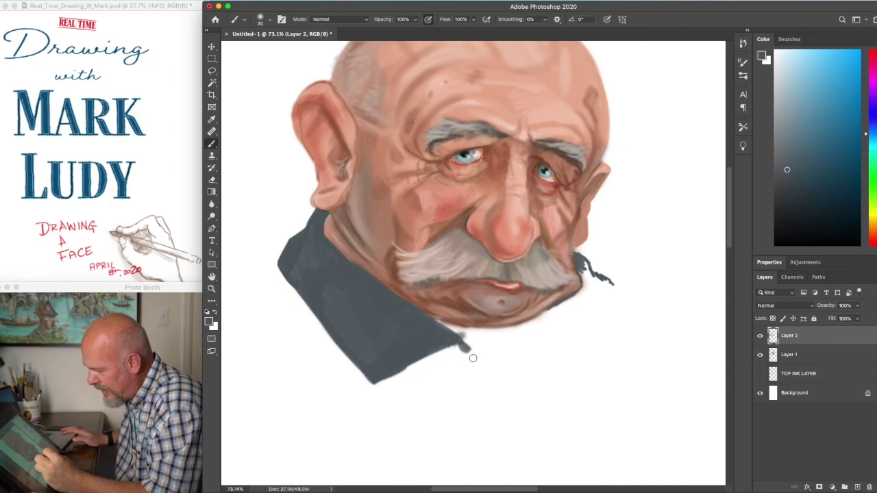
Add a new layer directly above TOP INK LAYER, beneath the painted face layers.
key(super+minus)
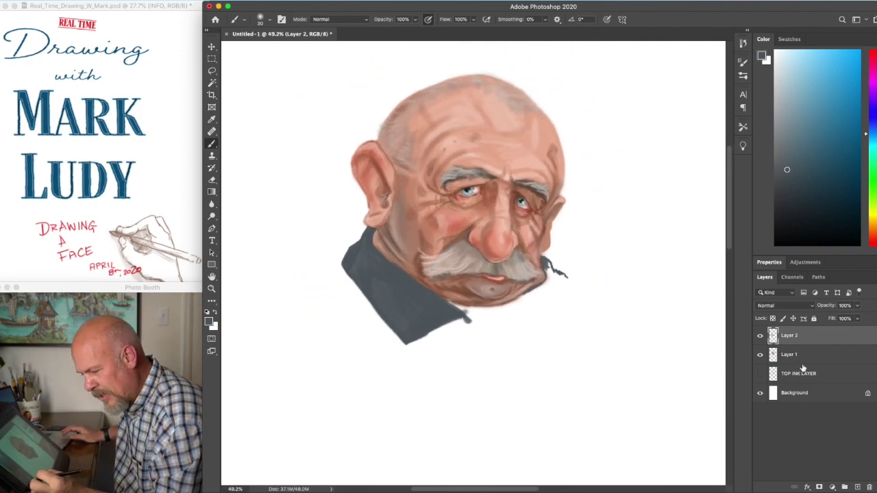
click(800, 376)
click(856, 487)
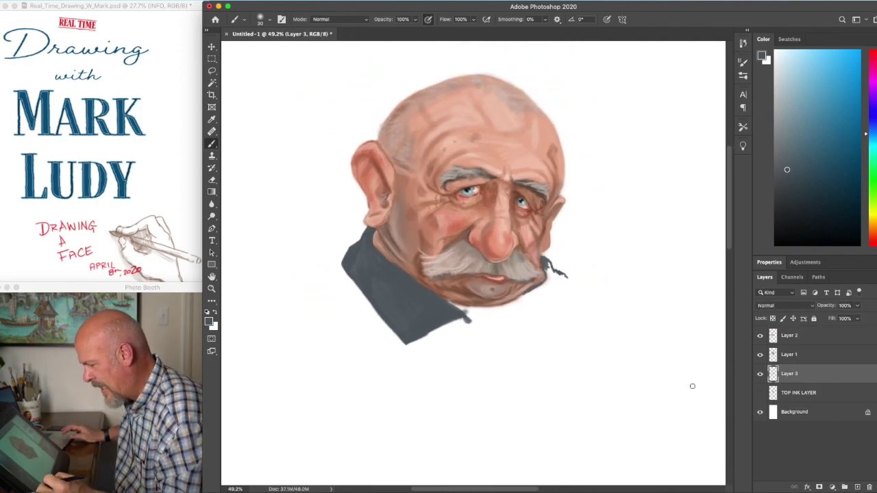
Paint a soft, very light cool-grey backdrop all around the head on Layer 3 with a size 400 brush.
alt+click(528, 202)
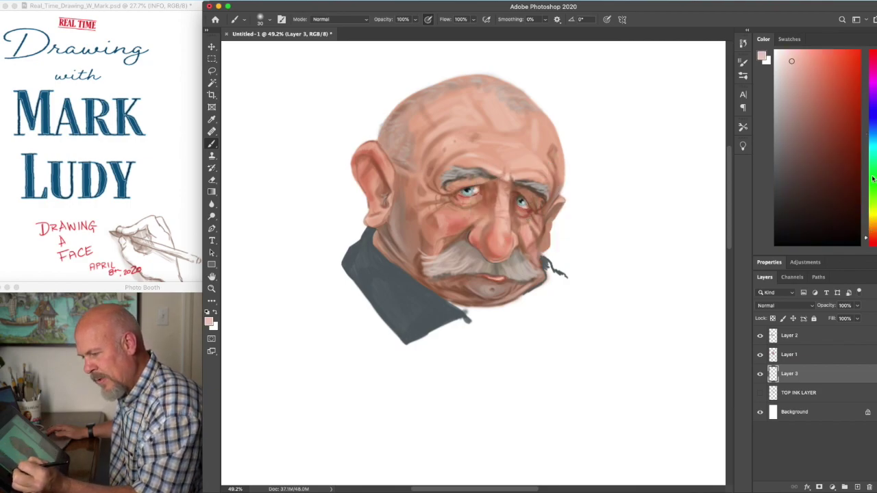
click(868, 151)
click(866, 139)
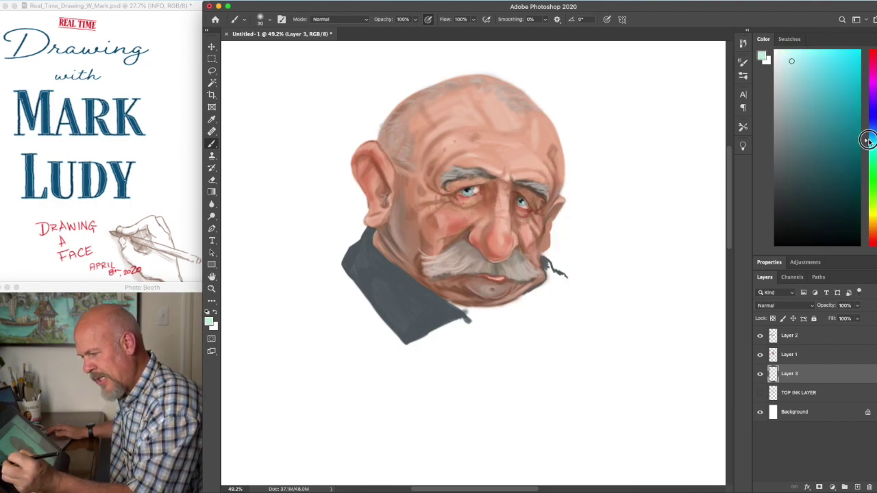
drag(777, 79, 776, 72)
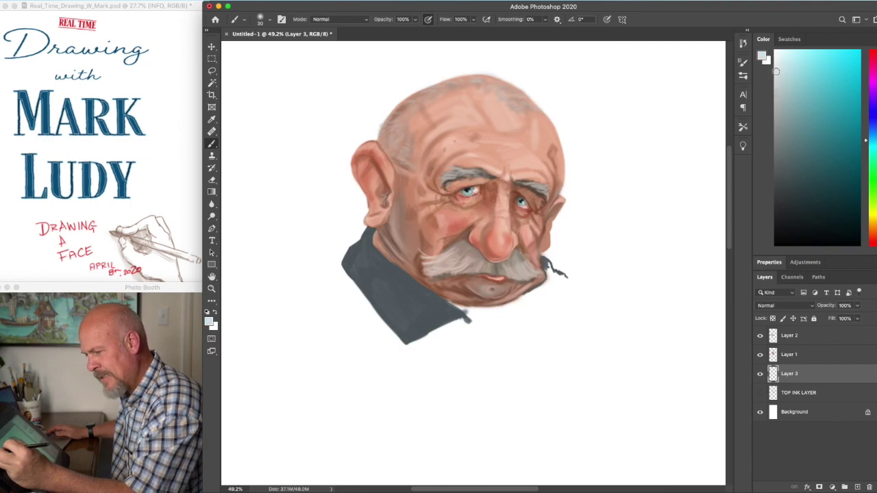
key(])
key(])
key(])
key(])
key(])
key(])
key(])
key(])
mouse_move(292, 247)
mouse_down()
mouse_move(348, 151)
mouse_move(420, 118)
mouse_up()
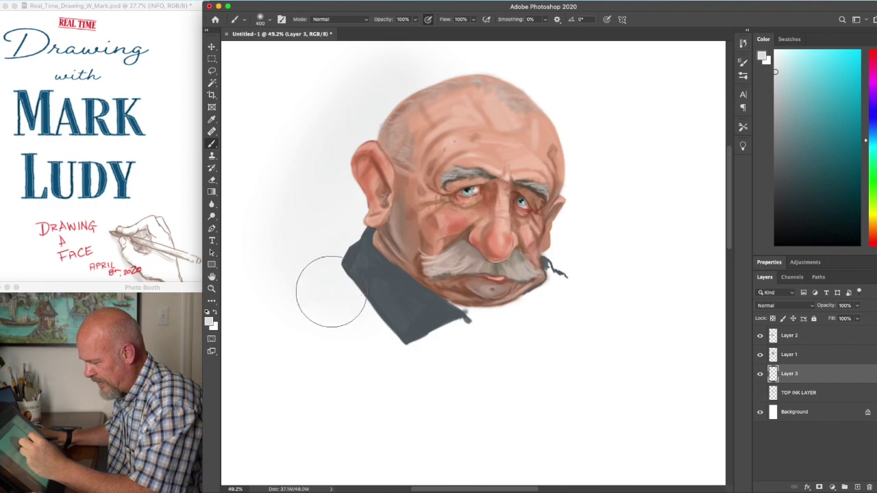
mouse_move(568, 195)
mouse_down()
mouse_move(440, 391)
mouse_move(484, 446)
mouse_move(541, 229)
mouse_up()
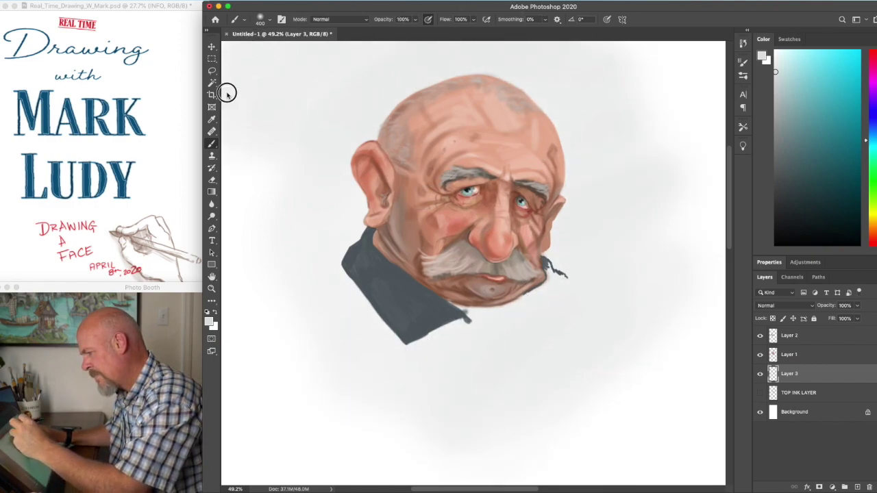
key(super+minus)
mouse_move(391, 350)
mouse_down()
mouse_move(429, 100)
mouse_move(439, 383)
mouse_move(453, 261)
mouse_move(513, 124)
mouse_move(517, 356)
mouse_move(539, 252)
mouse_move(583, 180)
mouse_move(570, 300)
mouse_move(517, 110)
mouse_move(354, 156)
mouse_move(314, 127)
mouse_move(507, 73)
mouse_move(398, 303)
mouse_up()
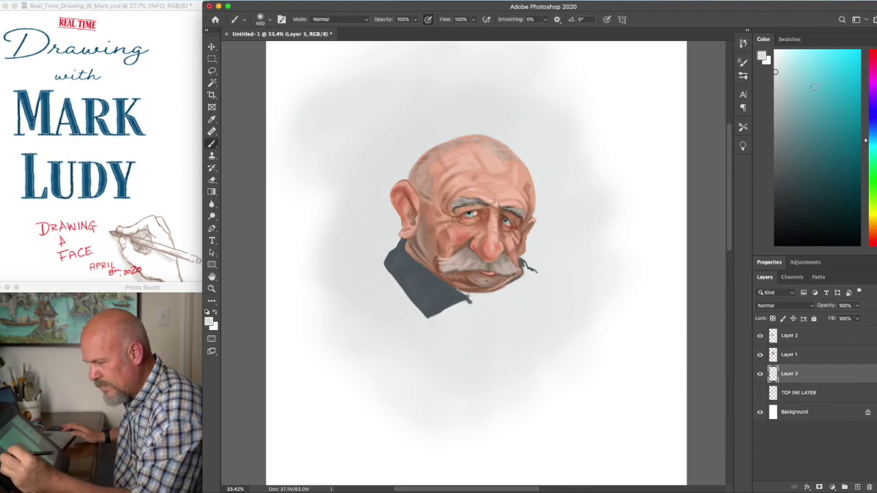
Tint the backdrop pale blue behind the head's left side and shade it dark green beside both sides of the collar.
click(787, 74)
mouse_move(540, 138)
mouse_down()
mouse_move(407, 152)
mouse_move(376, 217)
mouse_move(381, 260)
mouse_up()
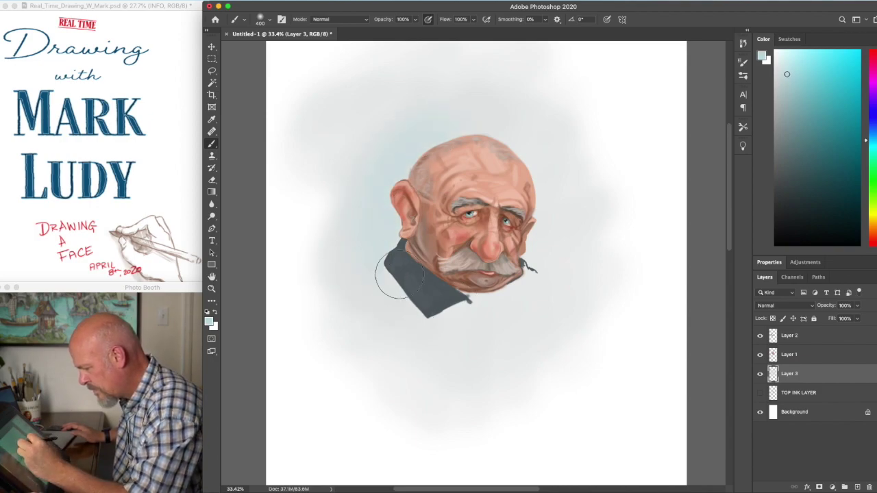
click(874, 174)
click(804, 175)
mouse_move(398, 226)
mouse_down()
mouse_move(384, 309)
mouse_move(409, 211)
mouse_move(427, 314)
mouse_up()
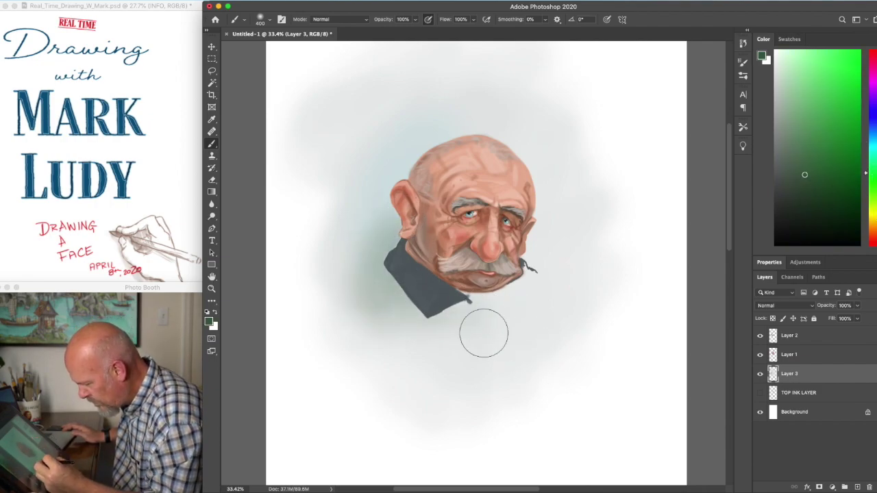
drag(525, 275, 542, 300)
Highlight the middle of the left collar flap on Layer 2 in lighter grey-blue with a smaller soft brush.
scroll(579, 371, up, 6)
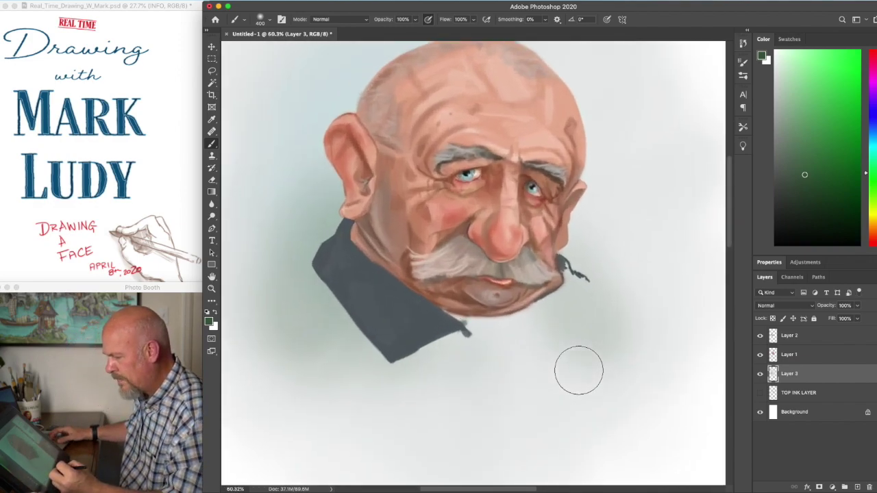
click(782, 335)
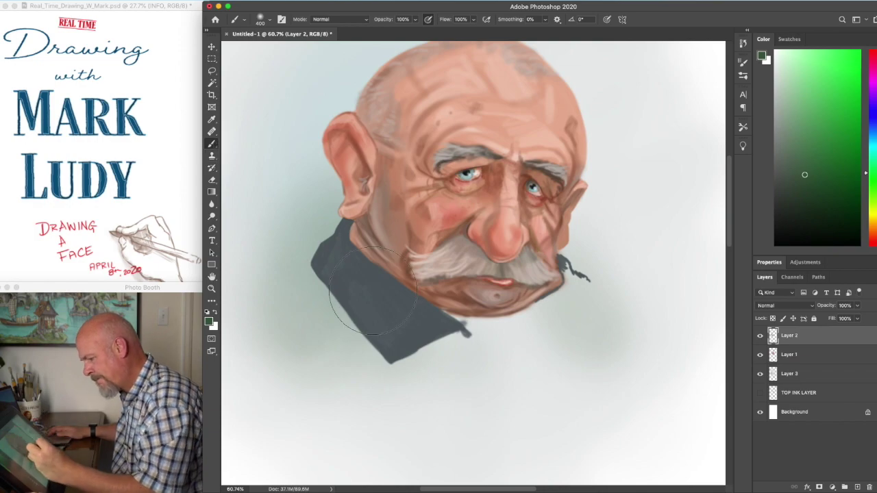
alt+click(372, 308)
click(786, 115)
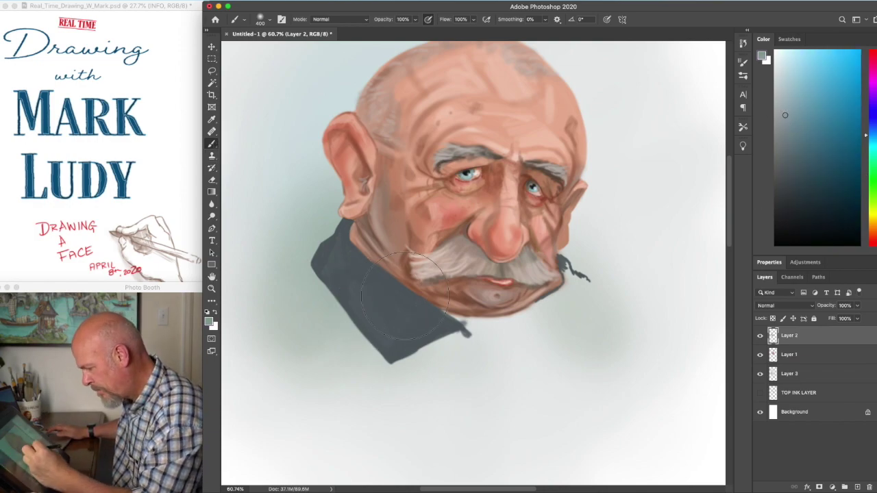
key(bracketleft)
key(bracketleft)
key(bracketleft)
key(bracketleft)
key(bracketleft)
key(bracketleft)
key(bracketleft)
key(bracketleft)
key(bracketleft)
key(bracketleft)
key(bracketleft)
key(bracketleft)
key(bracketleft)
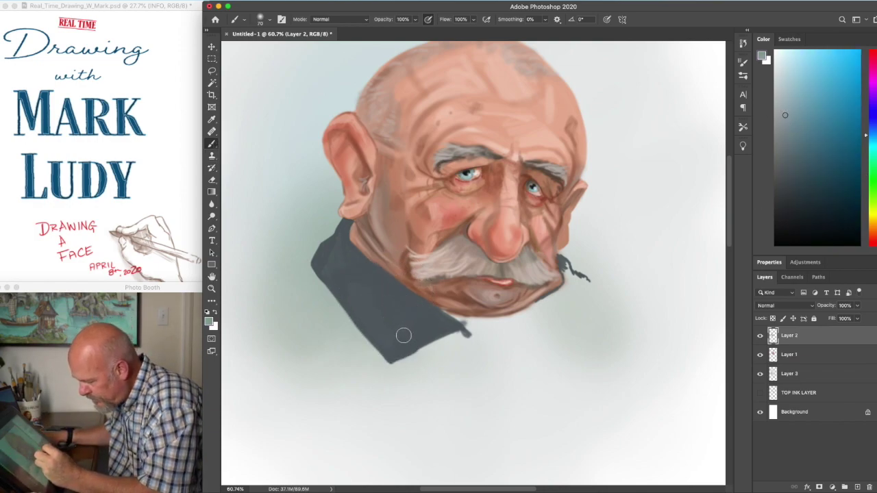
mouse_move(401, 348)
mouse_down()
mouse_move(421, 331)
mouse_move(391, 346)
mouse_move(377, 336)
mouse_move(393, 296)
mouse_move(382, 307)
mouse_move(329, 279)
mouse_move(346, 291)
mouse_up()
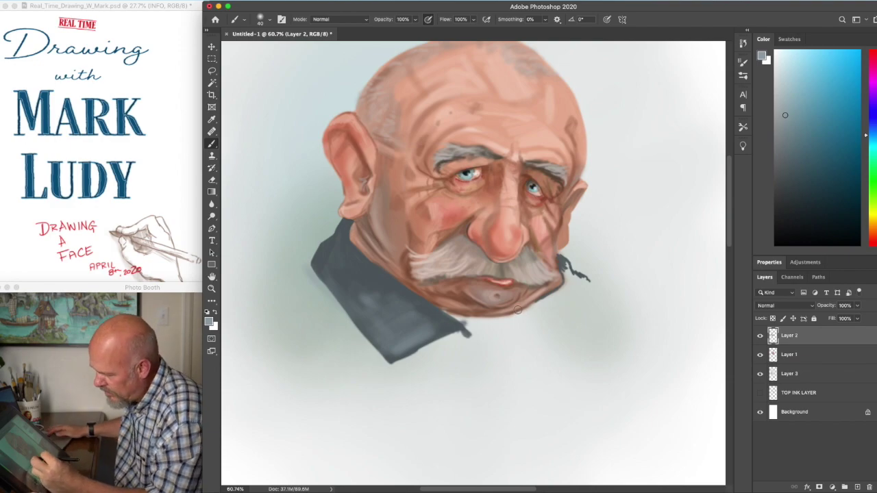
Outline the right collar flap below the right jaw in darker slate blue with a size 10 brush.
alt+click(448, 321)
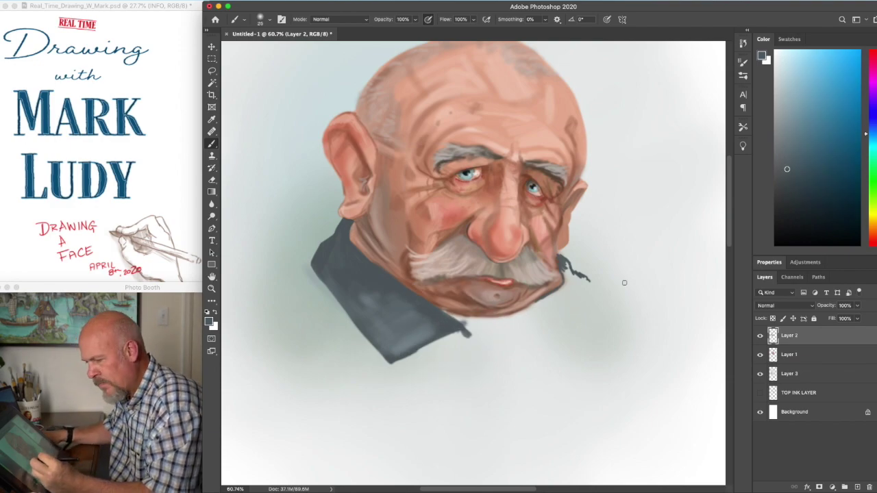
click(786, 189)
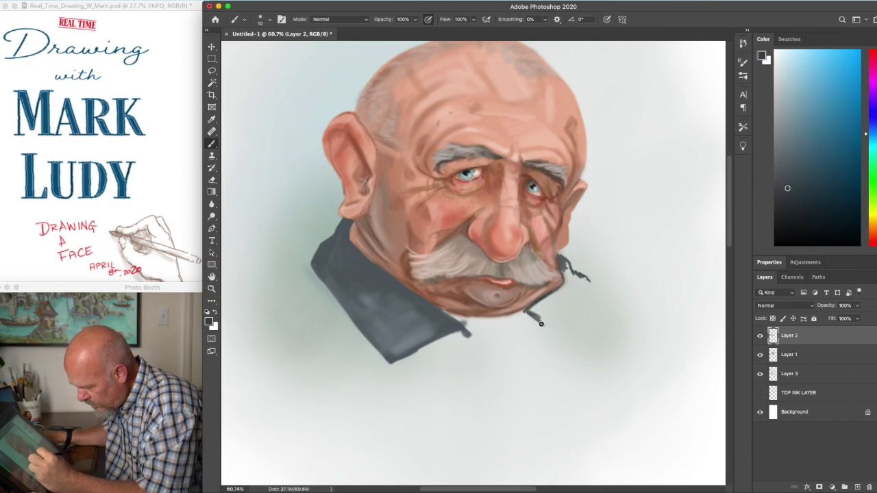
mouse_move(553, 335)
mouse_down()
mouse_move(581, 307)
mouse_move(590, 281)
mouse_up()
Add short grey-brown hair strokes on Layer 2 along both sides of the scalp and the head's right edge.
scroll(596, 265, up, 5)
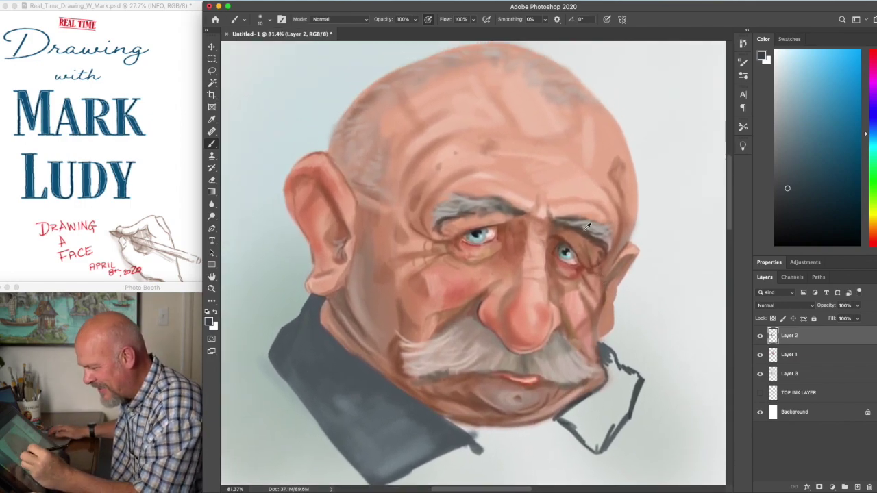
alt+click(587, 226)
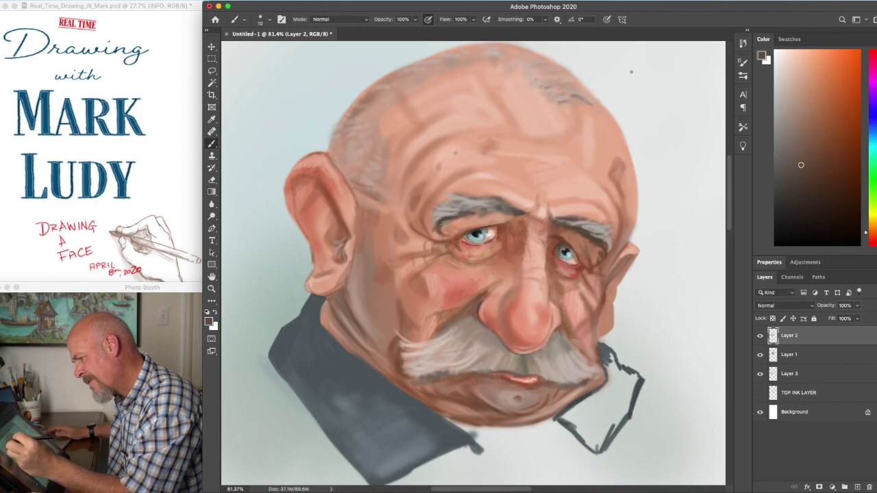
click(795, 132)
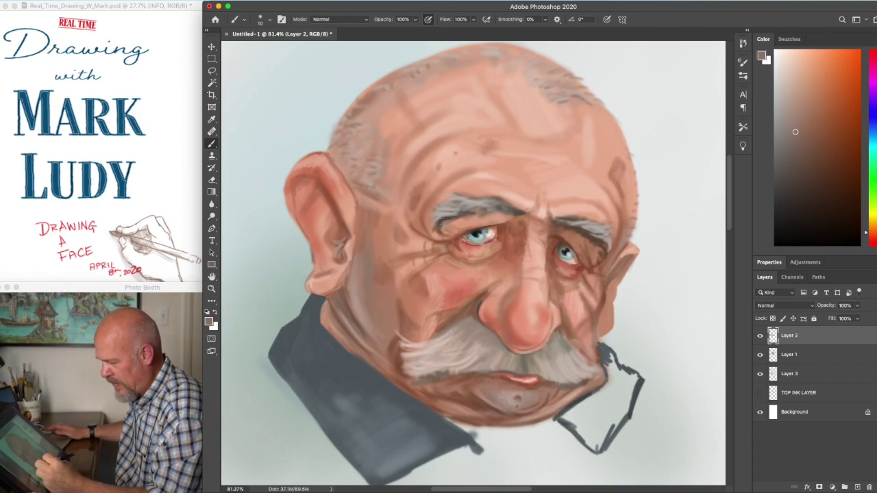
Fill the outlined right collar flap with the slate blue sampled from the left flap, using a size 25 brush.
scroll(323, 323, down, 3)
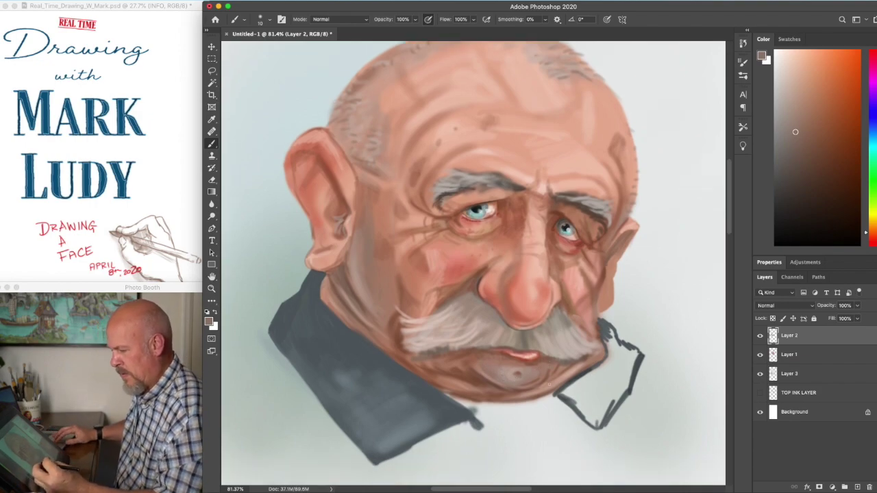
alt+click(324, 322)
mouse_move(606, 339)
mouse_down()
mouse_move(609, 363)
mouse_move(627, 345)
mouse_move(622, 370)
mouse_move(635, 356)
mouse_move(632, 375)
mouse_move(590, 376)
mouse_move(565, 390)
mouse_move(574, 400)
mouse_move(588, 391)
mouse_move(596, 421)
mouse_move(604, 384)
mouse_move(599, 427)
mouse_up()
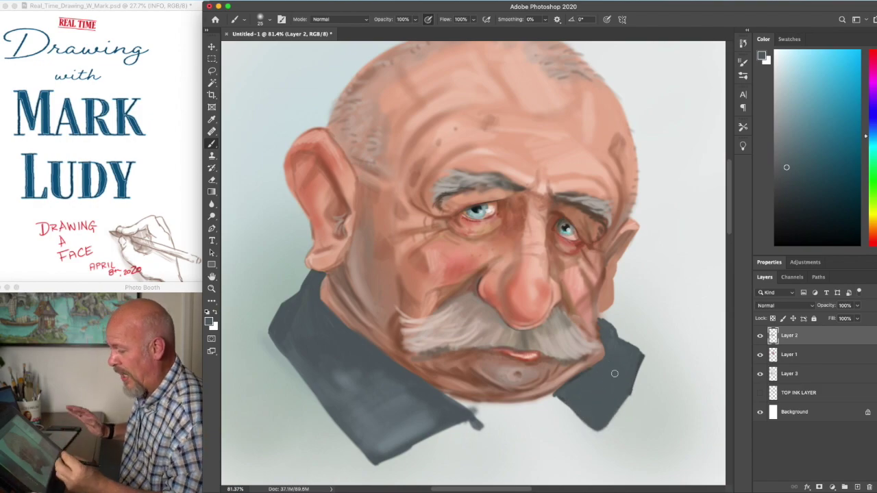
Paint a cream undershirt between the collar flaps beneath the chin with a size 15 brush and shade it warm grey.
scroll(614, 370, down, 3)
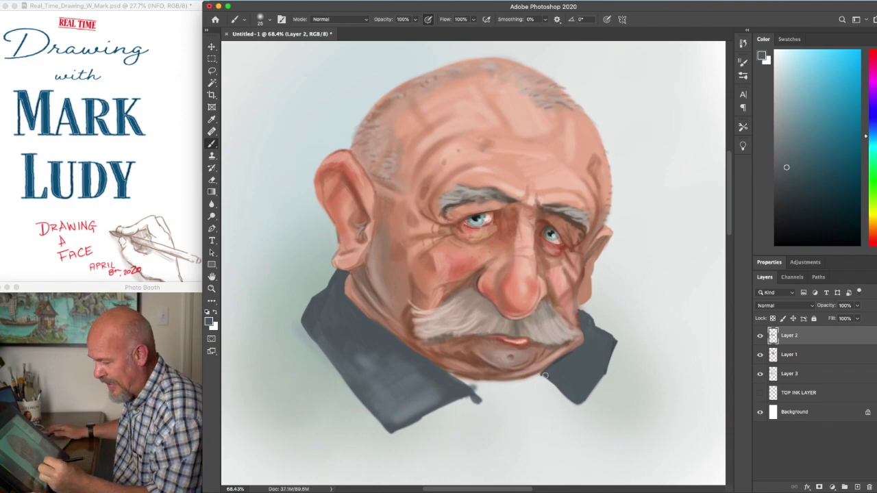
click(871, 224)
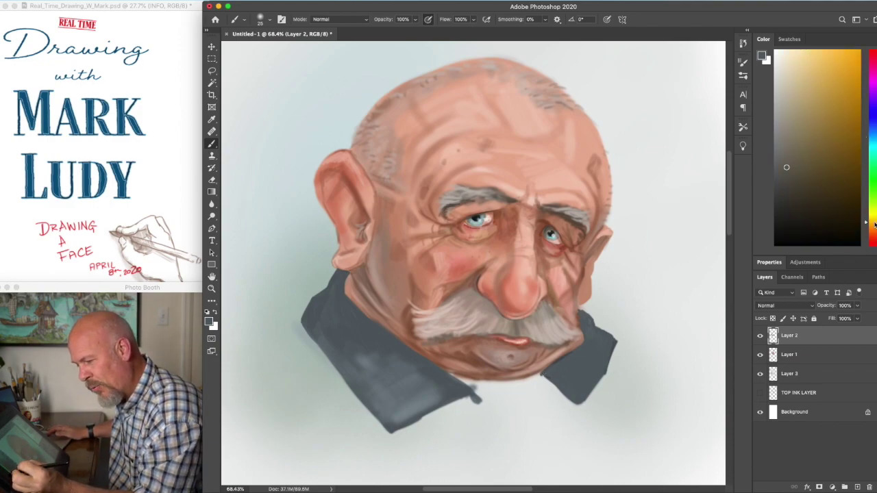
click(782, 78)
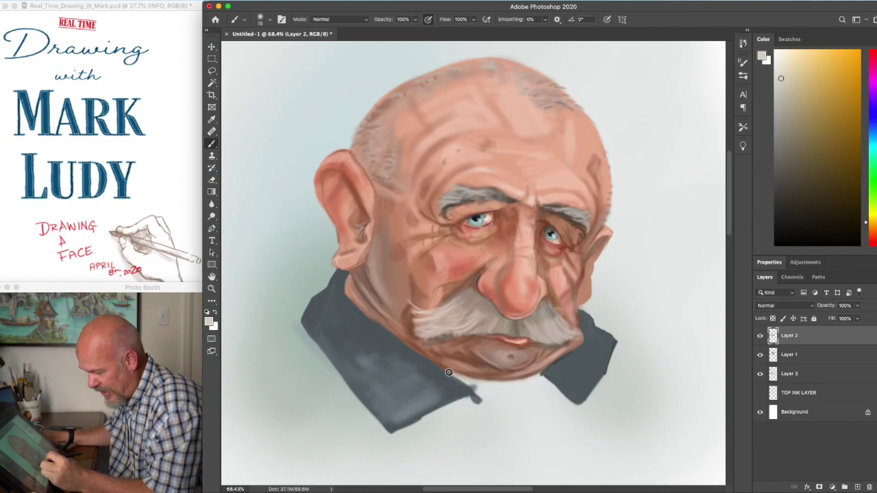
mouse_move(464, 378)
mouse_down()
mouse_move(530, 380)
mouse_move(482, 393)
mouse_move(467, 382)
mouse_move(494, 403)
mouse_move(484, 378)
mouse_move(441, 367)
mouse_up()
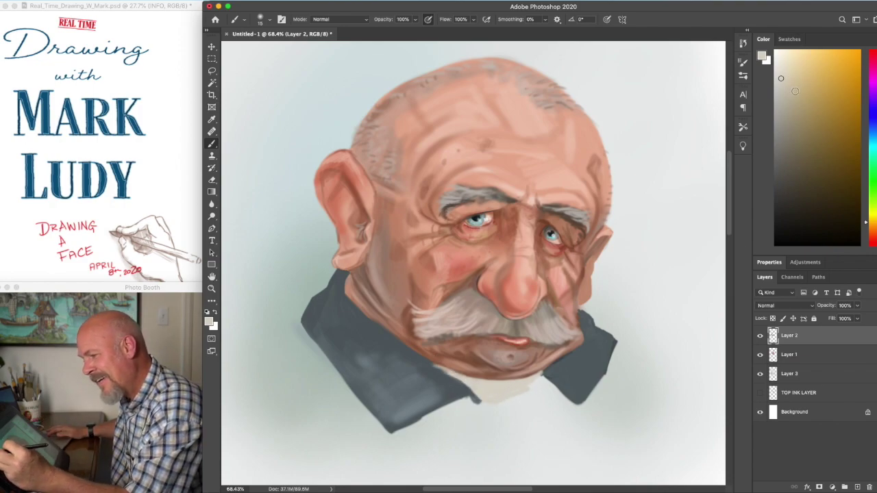
drag(783, 96, 779, 117)
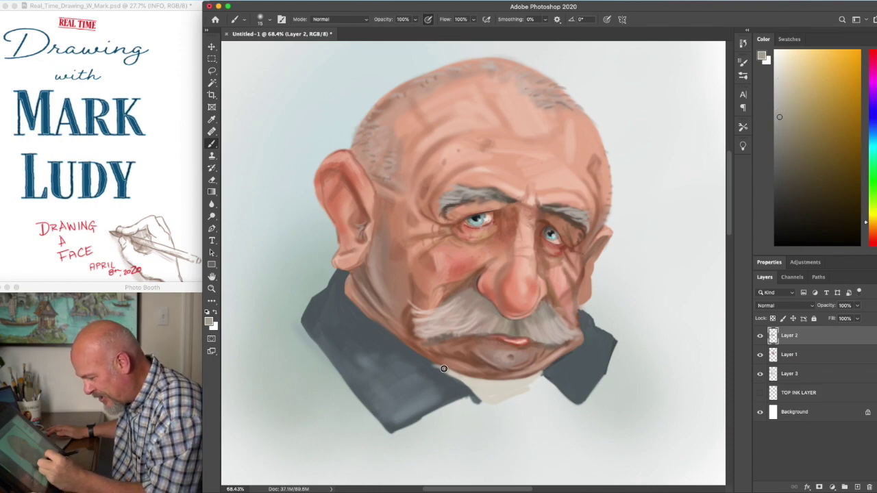
mouse_move(444, 368)
mouse_down()
mouse_move(470, 379)
mouse_move(527, 378)
mouse_move(514, 389)
mouse_move(458, 375)
mouse_move(463, 384)
mouse_move(525, 388)
mouse_up()
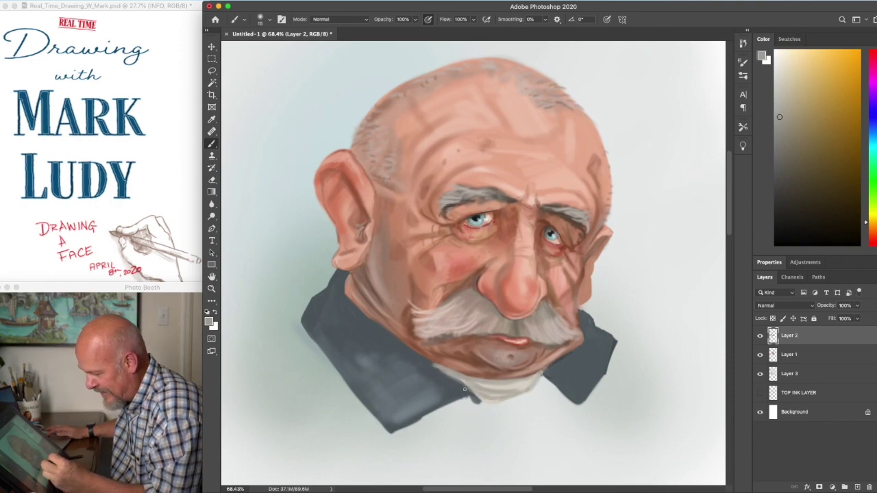
Extend the right collar flap's inner edge with lighter slate-blue strokes and darken the flap beneath the jaw.
alt+click(441, 396)
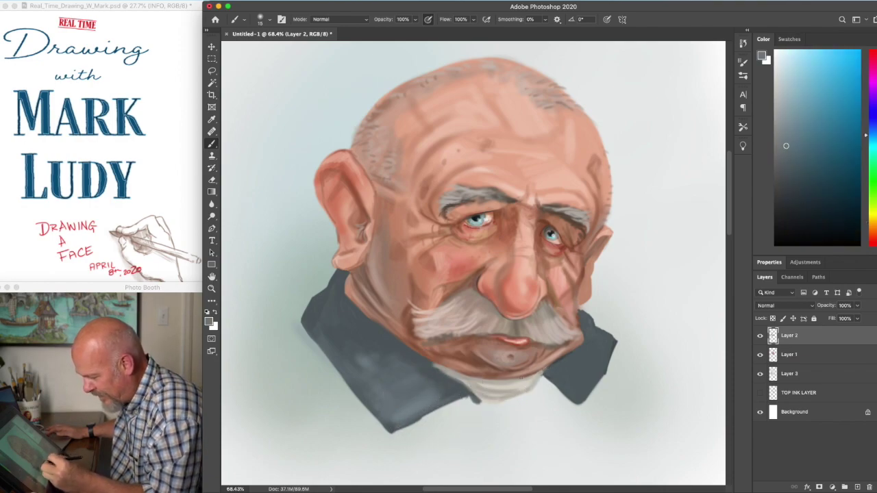
mouse_move(545, 375)
mouse_down()
mouse_move(512, 403)
mouse_move(540, 369)
mouse_move(532, 379)
mouse_move(592, 349)
mouse_move(562, 382)
mouse_up()
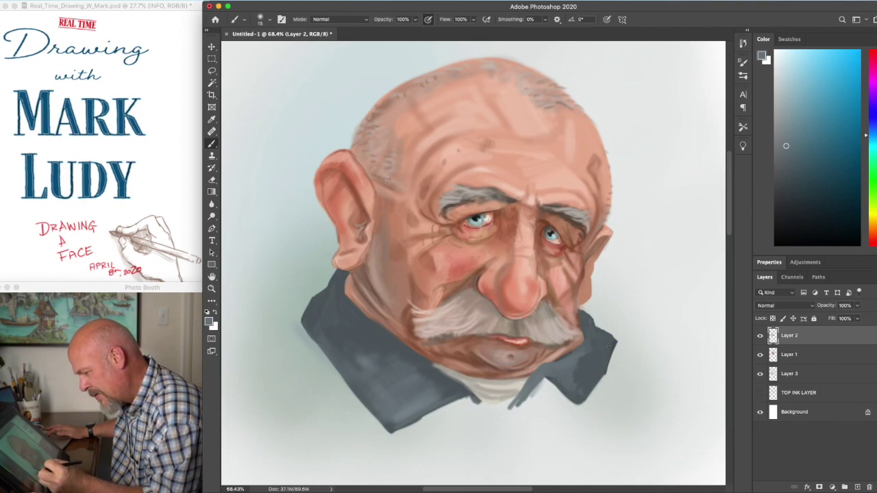
alt+click(371, 314)
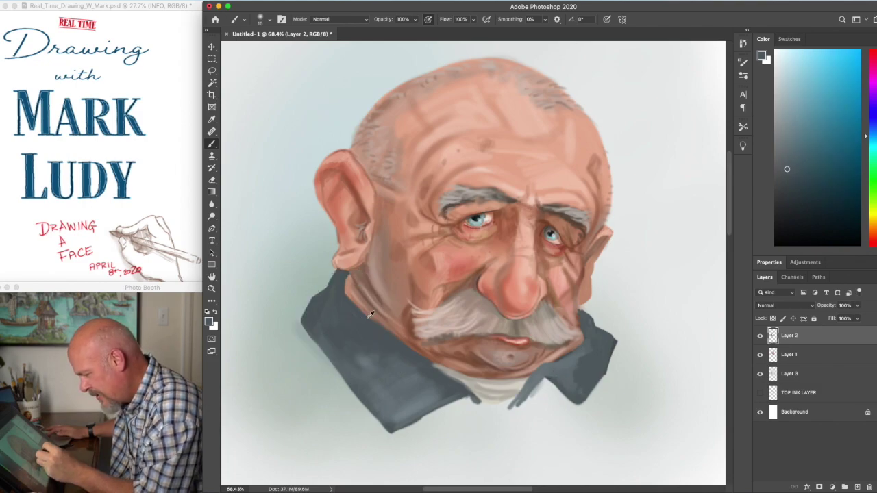
alt+click(568, 354)
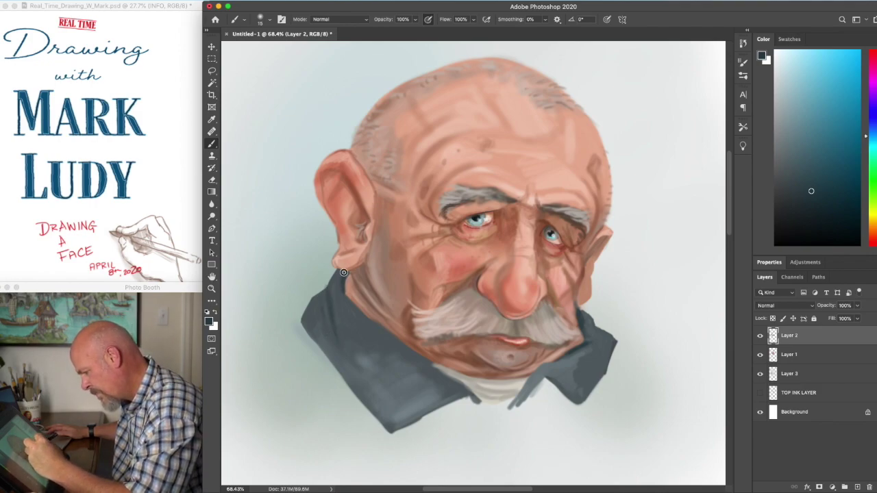
Shade the left collar flap's lower edge in dark blue and highlight its outer fold in light blue-grey.
mouse_move(390, 436)
mouse_down()
mouse_move(444, 406)
mouse_move(490, 411)
mouse_up()
drag(306, 326, 283, 340)
alt+click(329, 334)
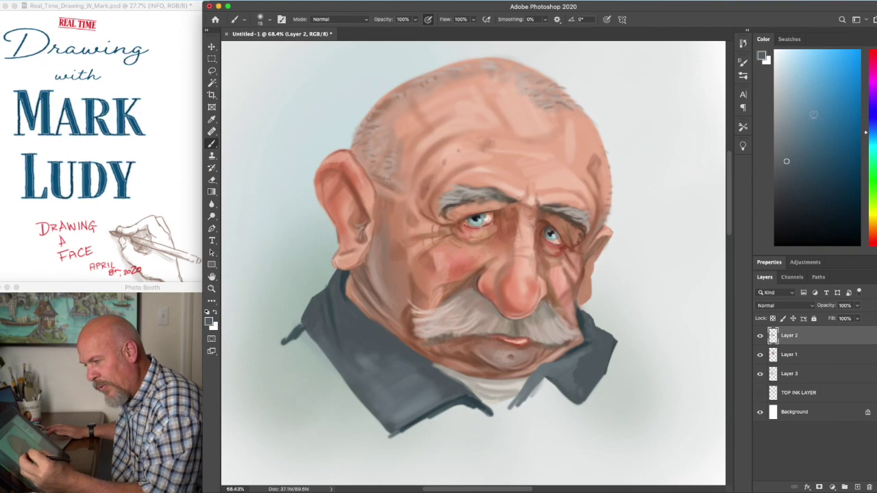
click(778, 100)
mouse_move(315, 339)
mouse_down()
mouse_move(312, 304)
mouse_move(325, 351)
mouse_move(313, 306)
mouse_move(323, 350)
mouse_move(319, 293)
mouse_move(330, 322)
mouse_move(336, 277)
mouse_move(341, 330)
mouse_move(286, 340)
mouse_move(302, 328)
mouse_move(295, 360)
mouse_move(304, 330)
mouse_move(311, 363)
mouse_move(322, 361)
mouse_move(346, 387)
mouse_up()
Rough in both shoulders beyond the collar with loose slate-blue strokes.
alt+click(305, 314)
drag(289, 341, 264, 374)
mouse_move(616, 349)
mouse_down()
mouse_move(616, 370)
mouse_move(624, 348)
mouse_move(644, 373)
mouse_up()
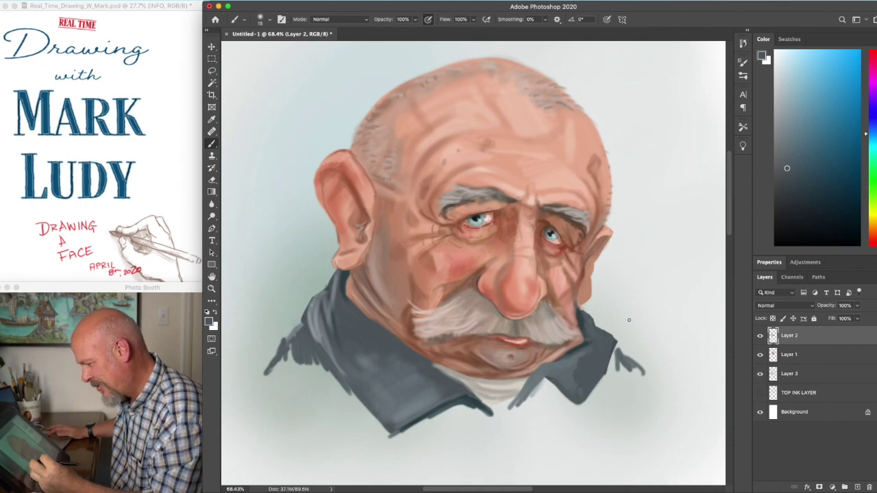
Paint a soft brown shadow on Layer 3 behind the head's left side and beside the right jaw with a size 90 brush.
click(789, 374)
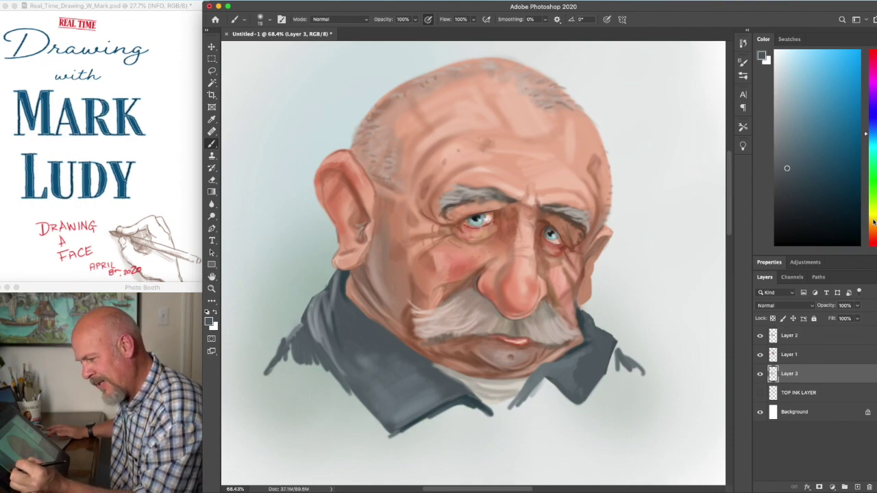
drag(874, 221, 871, 227)
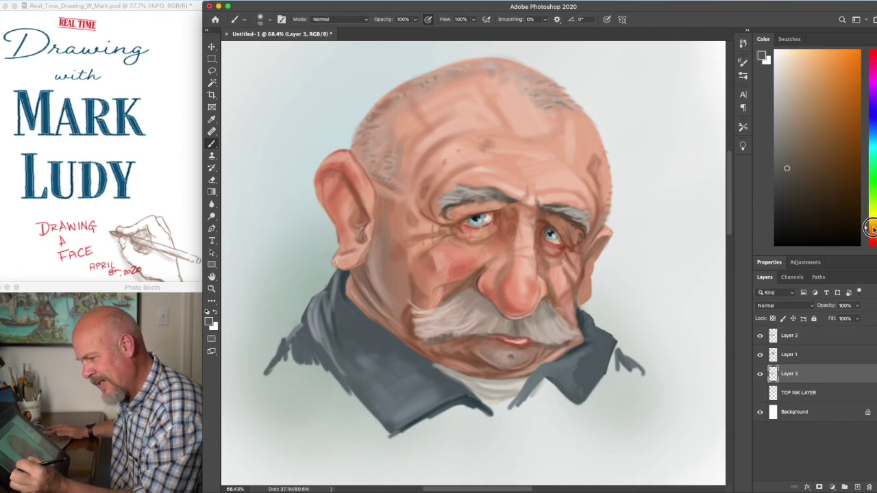
click(807, 154)
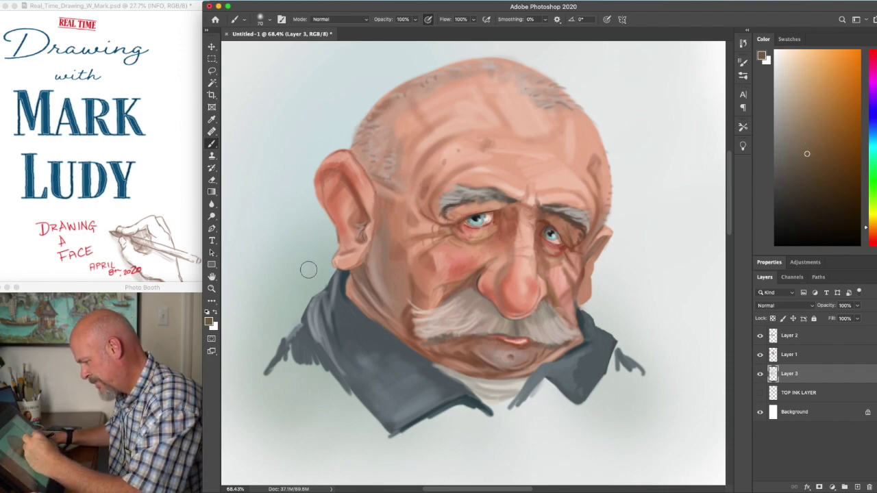
mouse_move(303, 186)
mouse_down()
mouse_move(316, 287)
mouse_move(326, 292)
mouse_move(334, 206)
mouse_move(374, 105)
mouse_move(309, 169)
mouse_move(429, 80)
mouse_move(400, 75)
mouse_move(275, 242)
mouse_move(264, 325)
mouse_move(277, 360)
mouse_move(279, 285)
mouse_move(323, 281)
mouse_up()
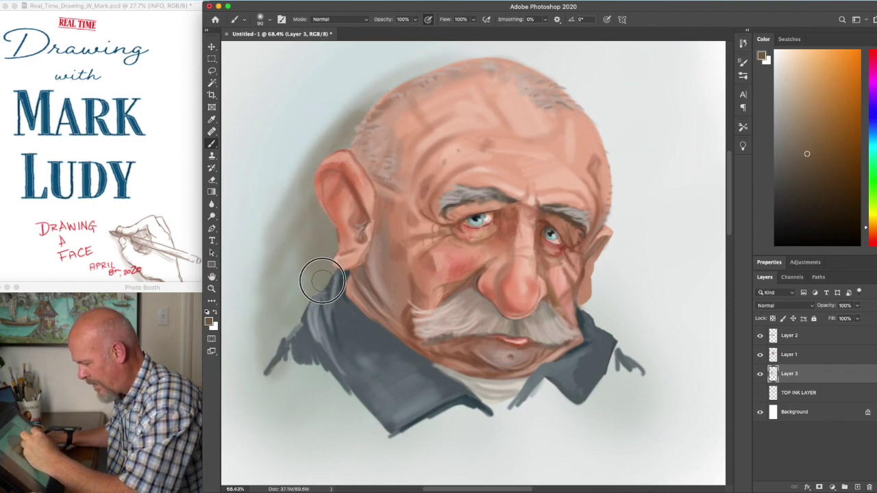
mouse_move(582, 288)
mouse_down()
mouse_move(597, 317)
mouse_move(622, 319)
mouse_move(633, 354)
mouse_up()
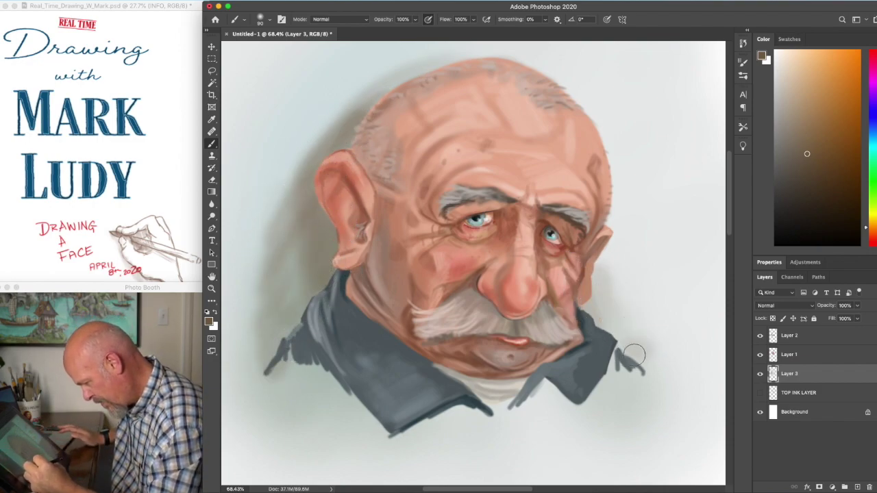
Speckle fine red pores over the nose on Layer 2 with a very small brush in the nose's sampled red.
scroll(574, 331, up, 5)
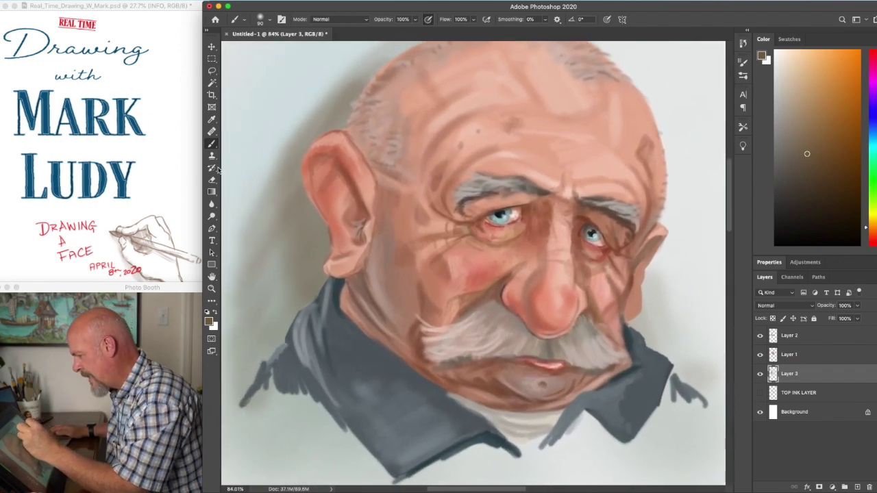
key(bracketleft)
key(bracketleft)
key(bracketleft)
key(bracketleft)
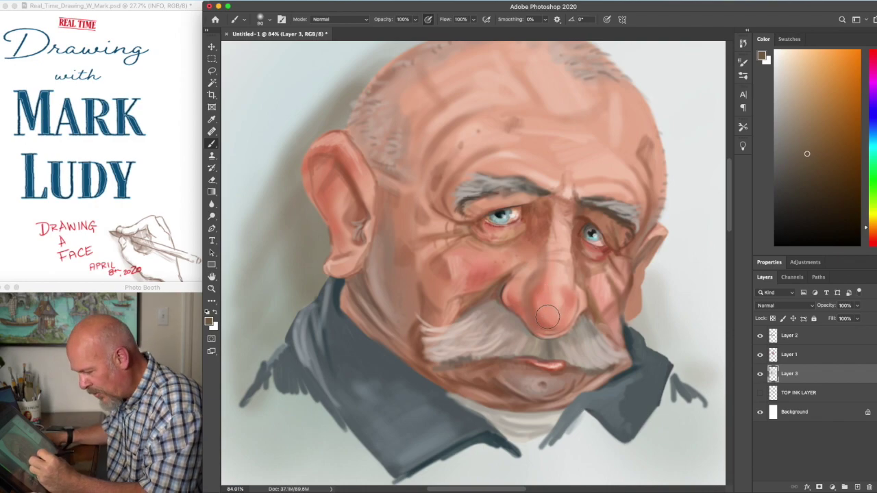
alt+click(546, 312)
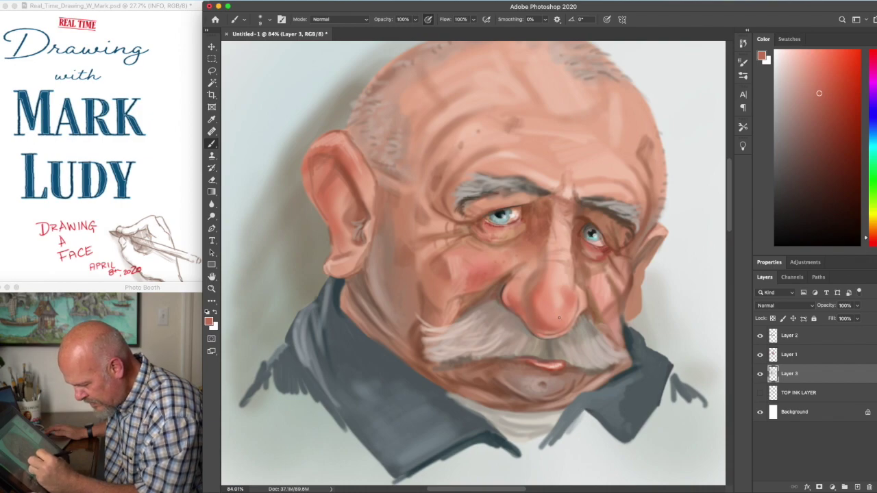
scroll(577, 312, up, 5)
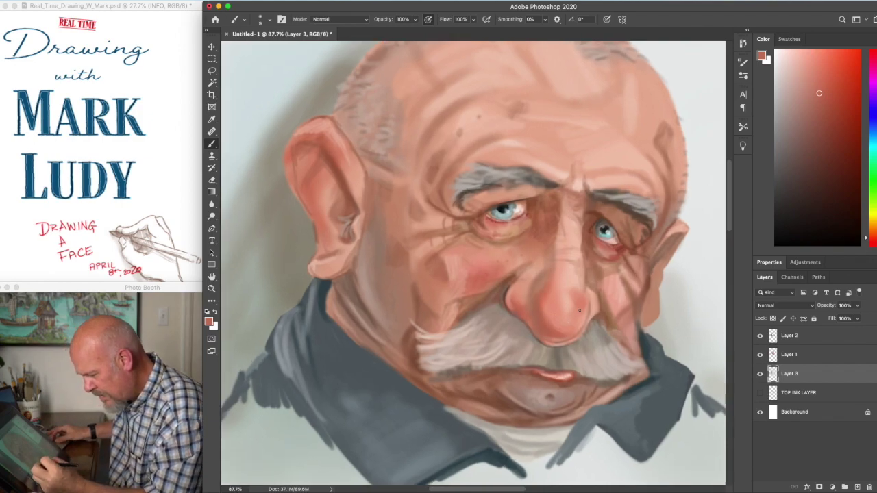
click(800, 341)
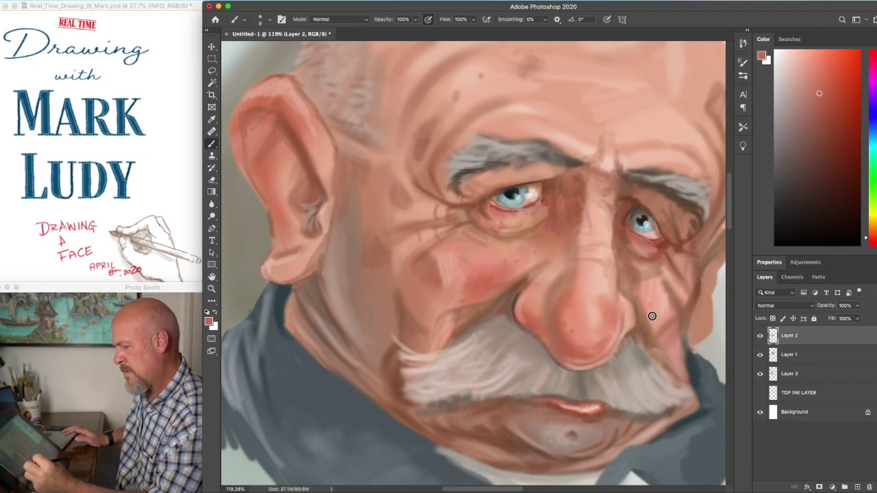
Retouch the right cheek beside the nose in salmon pink sampled from the left cheek.
alt+click(483, 250)
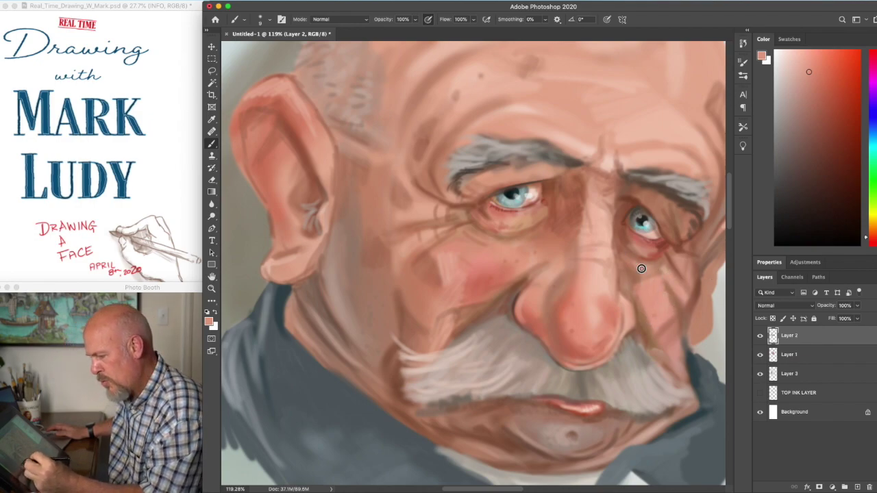
scroll(722, 283, down, 2)
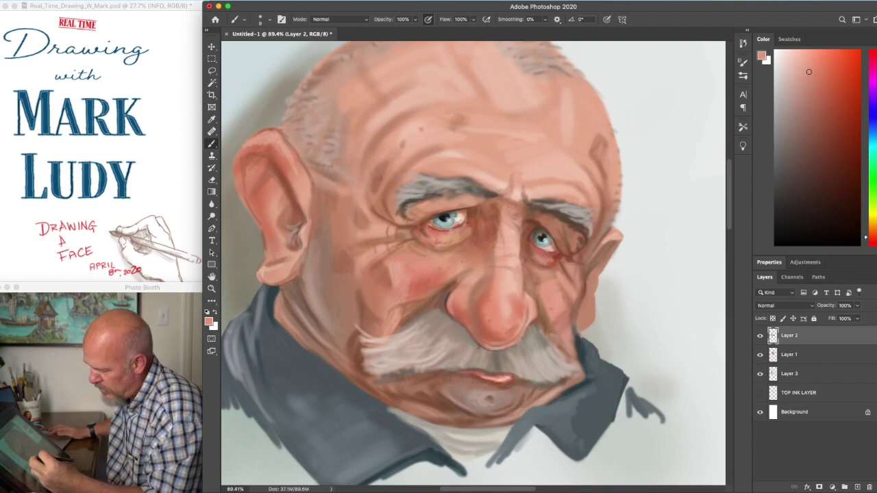
alt+click(381, 283)
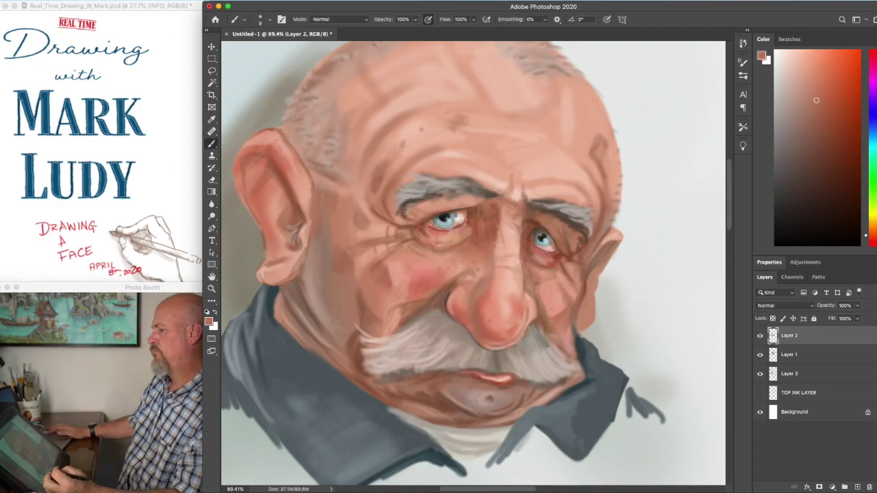
Add fine pale hairs to the moustache's left end and both eyebrows in a light tone sampled from the moustache.
alt+click(394, 347)
mouse_move(348, 350)
mouse_down()
mouse_move(380, 348)
mouse_move(367, 374)
mouse_up()
mouse_move(402, 183)
mouse_down()
mouse_move(398, 211)
mouse_move(415, 185)
mouse_up()
drag(555, 205, 600, 220)
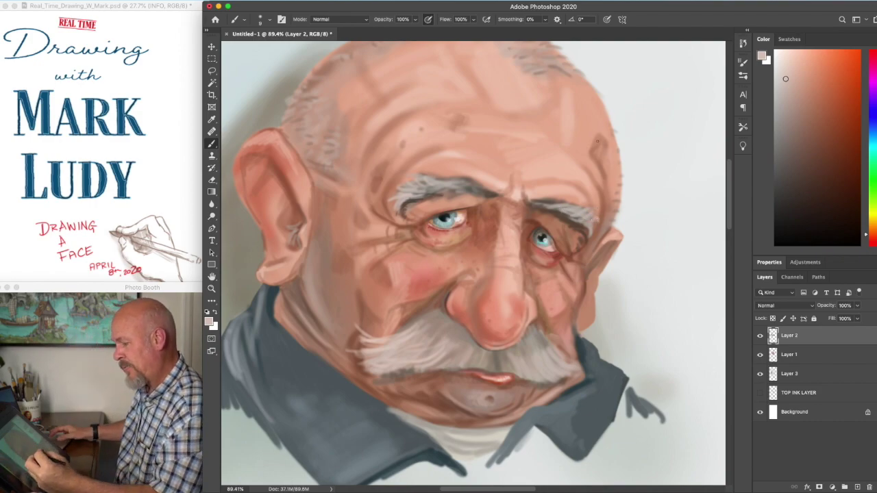
Sign the portrait in thin strokes on the backdrop below the right shoulder.
scroll(597, 141, down, 3)
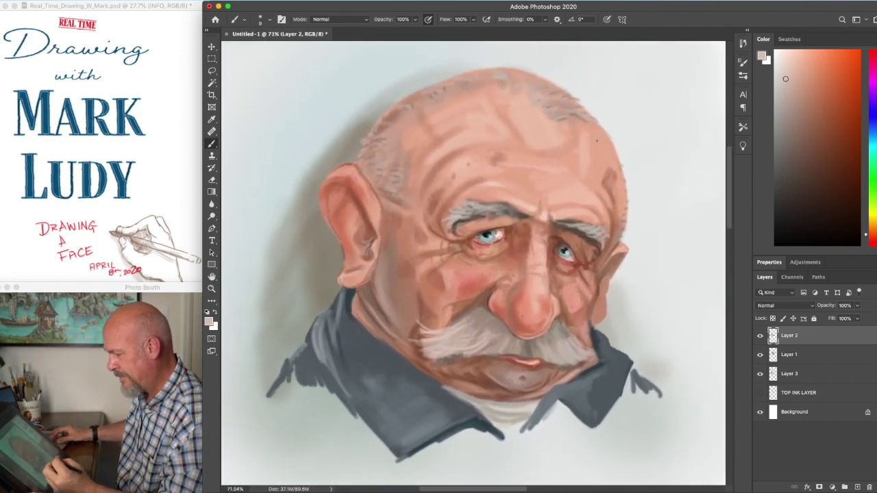
scroll(597, 142, up, 1)
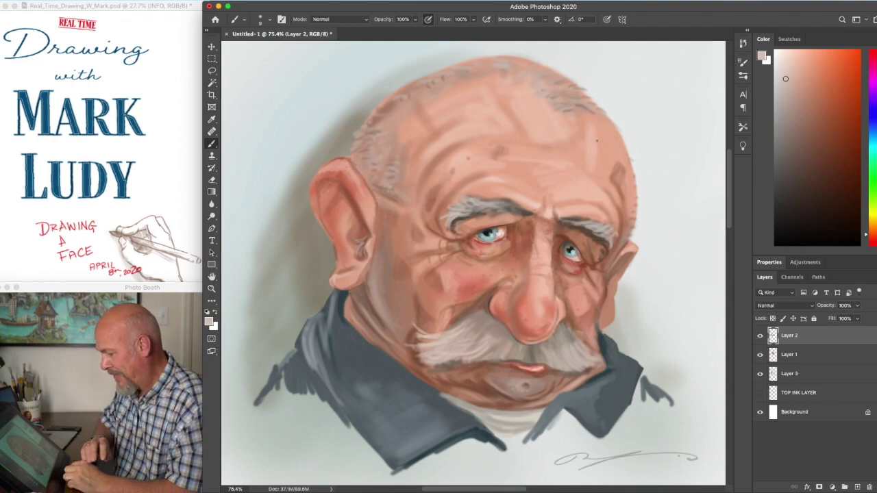